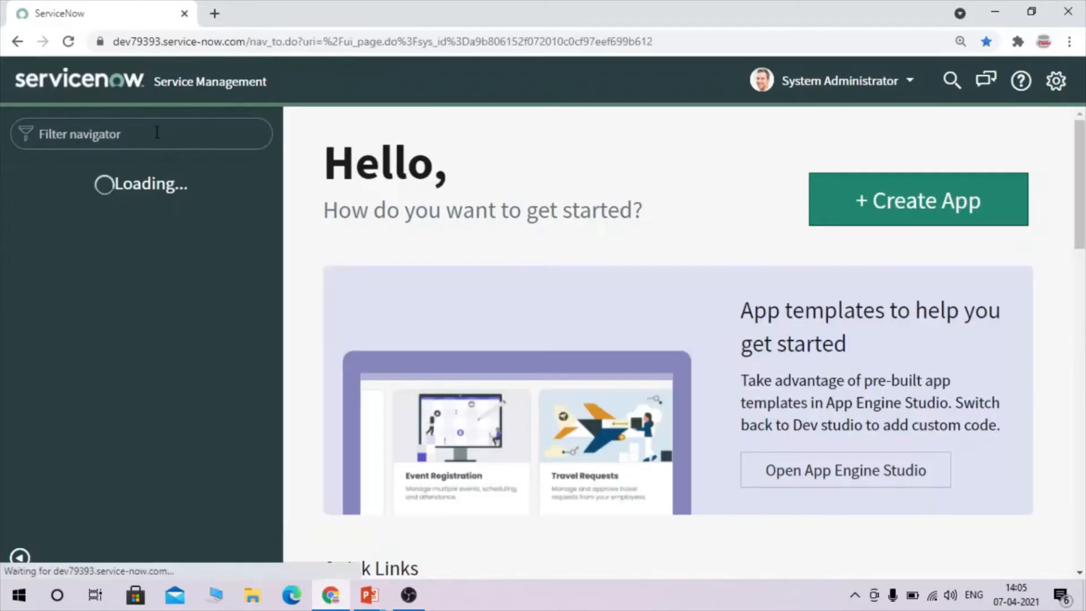
# Step: Find the service portal modules, list the portals, and open the Service Portal record with URL suffix sp in a new browser tab
pyautogui.click(157, 132)
pyautogui.write('se')
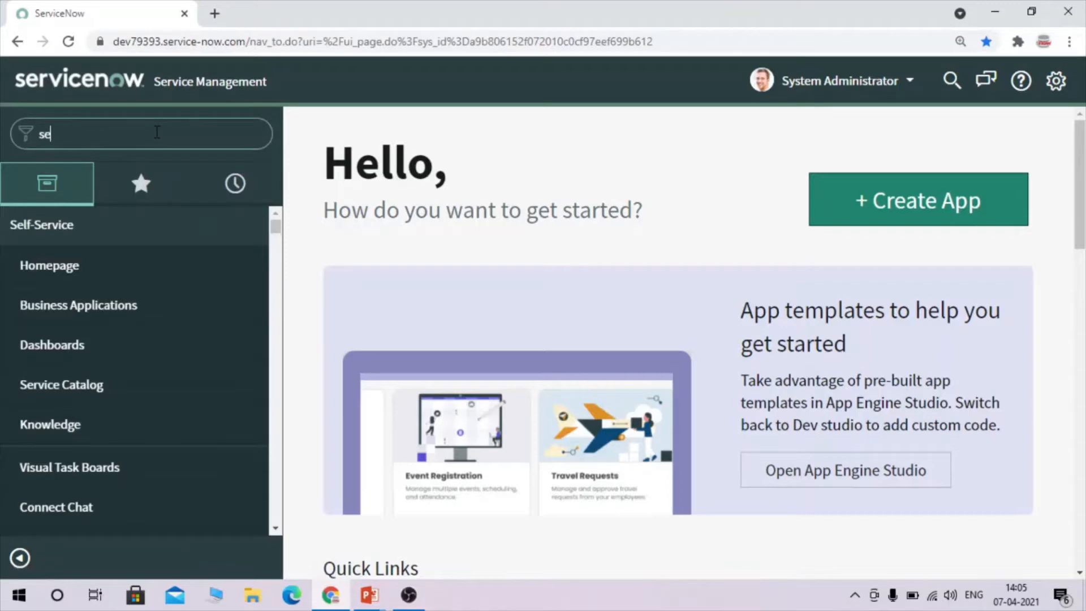
pyautogui.write('rvice portal')
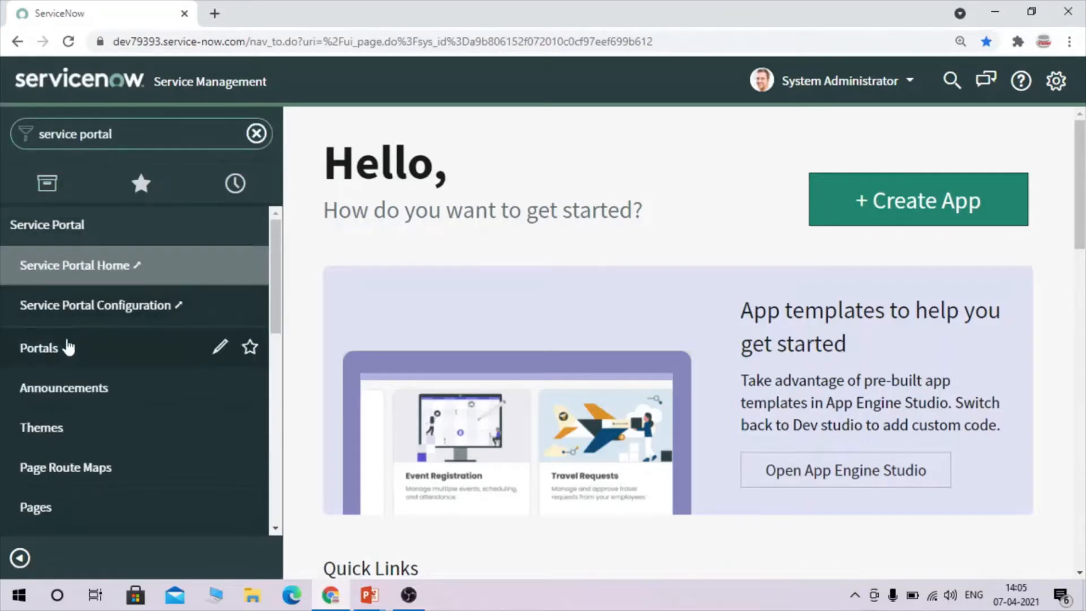
pyautogui.click(39, 347)
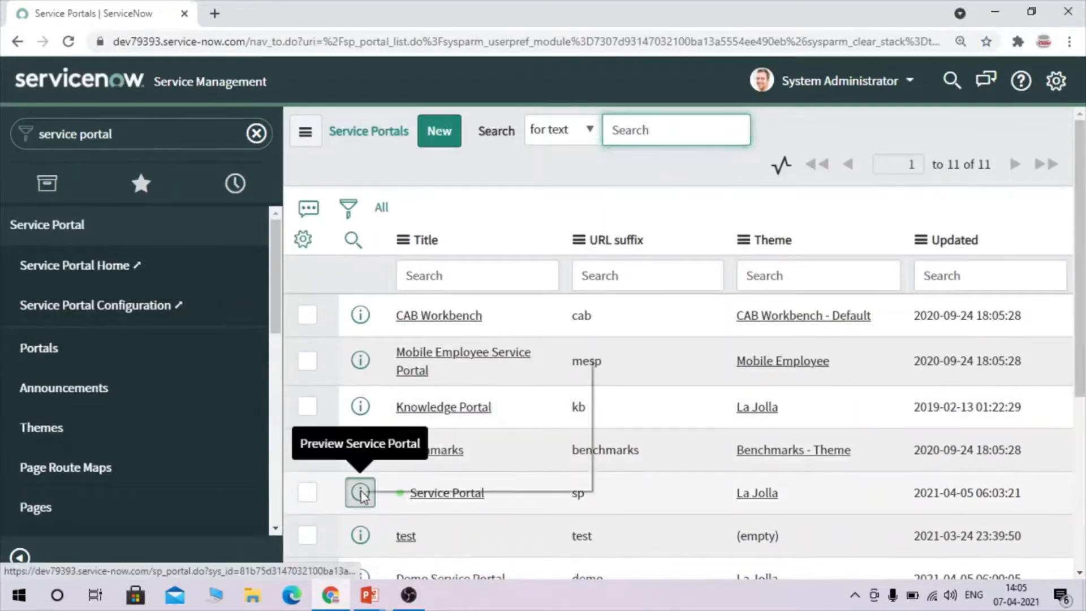
pyautogui.rightClick(361, 491)
pyautogui.click(431, 365)
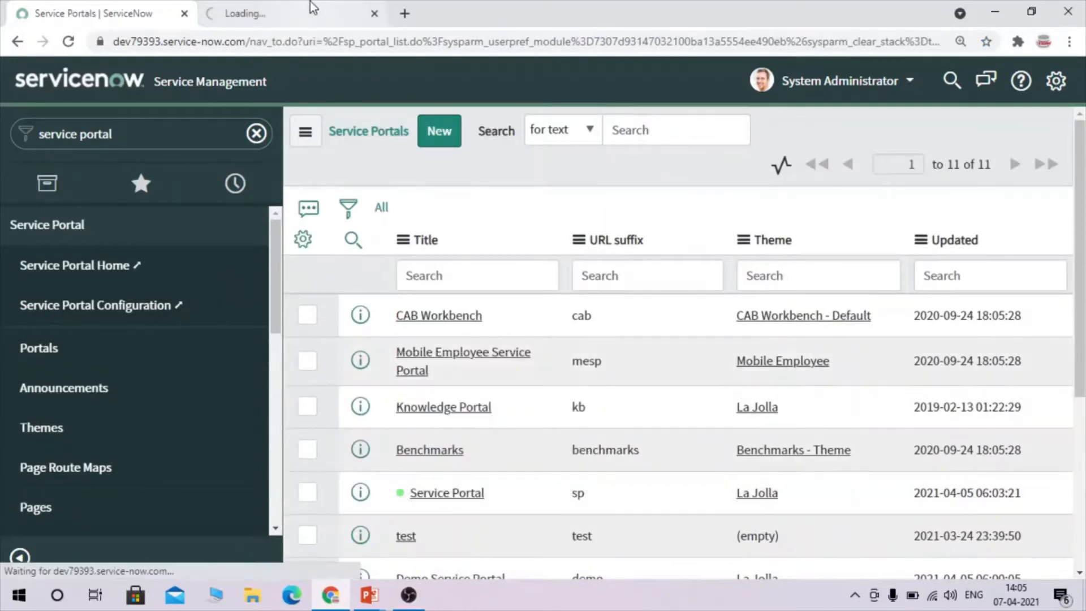
pyautogui.click(313, 7)
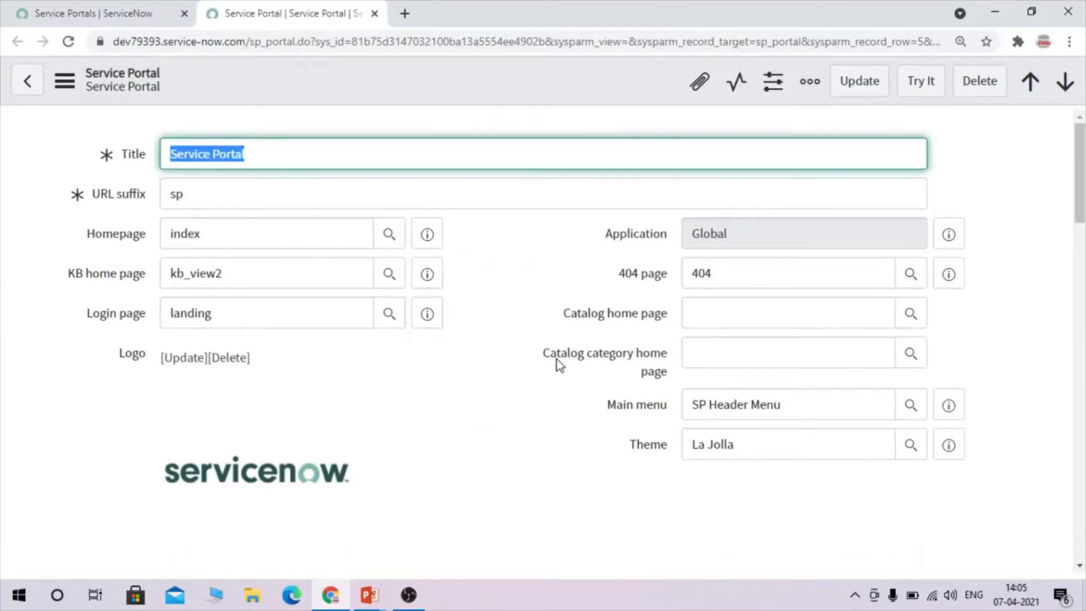
# Step: Duplicate the Service Portals list's browser tab and return to the Service Portal record
pyautogui.click(169, 9)
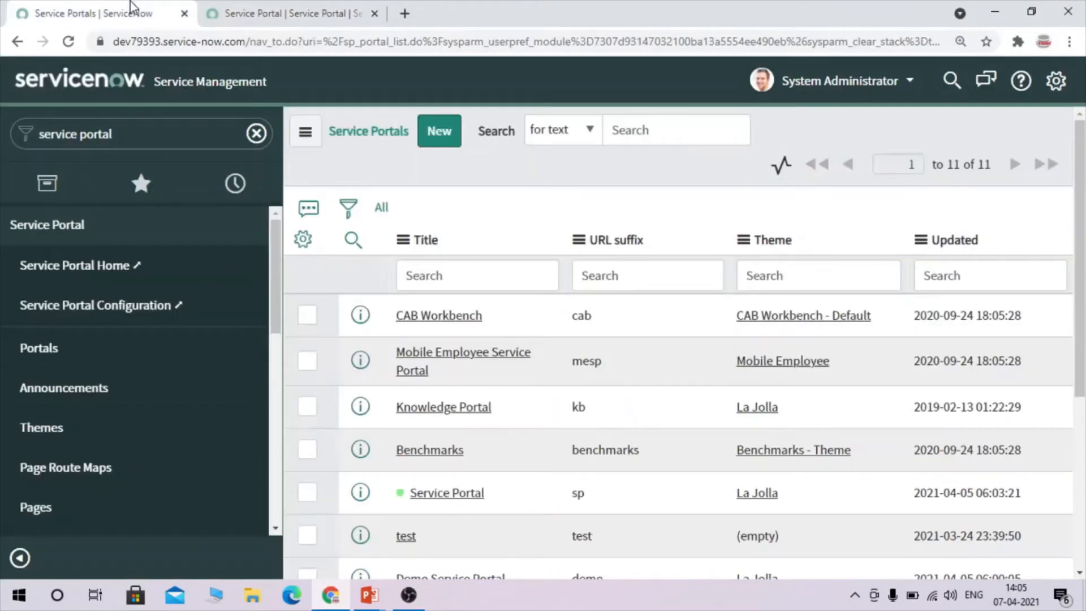
pyautogui.rightClick(131, 5)
pyautogui.click(199, 103)
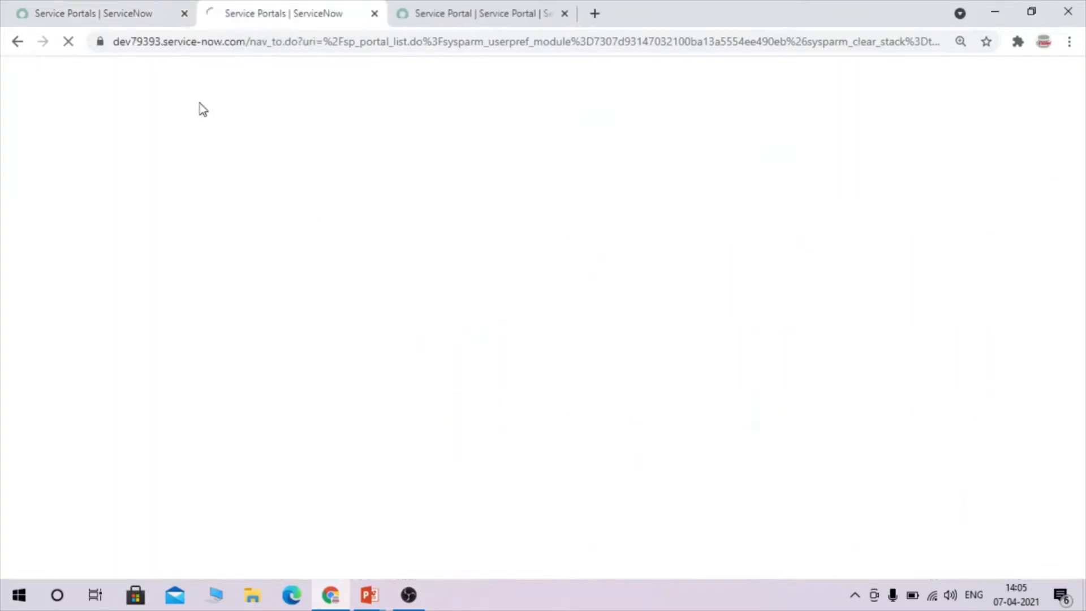
pyautogui.click(408, 8)
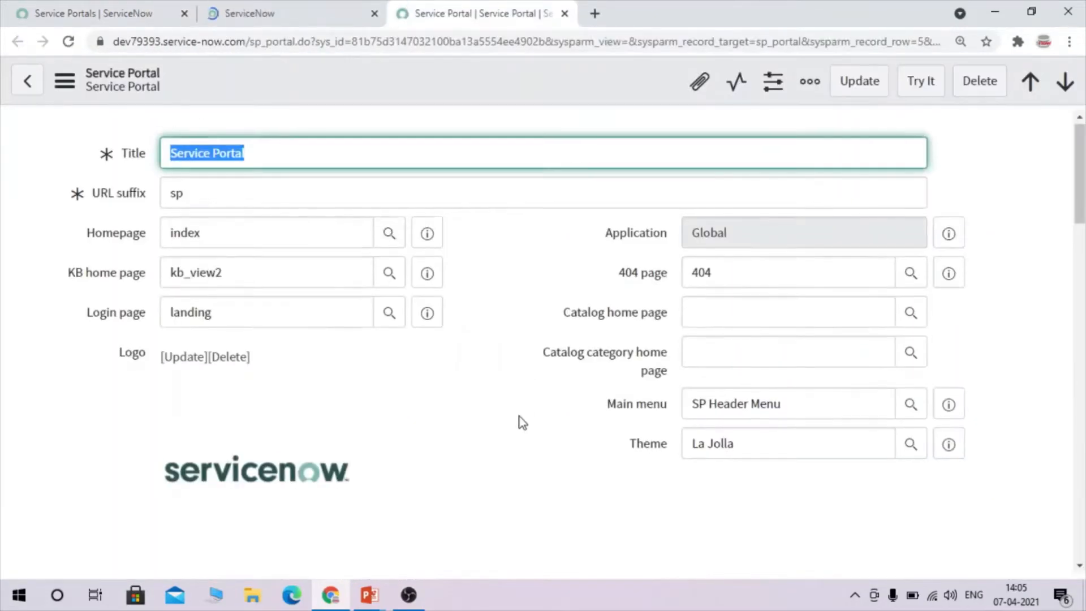
# Step: Review the portal record's Main menu field and open its SP Header Menu record in a new browser tab
pyautogui.scroll(-10, 518, 419)
pyautogui.scroll(10, 520, 416)
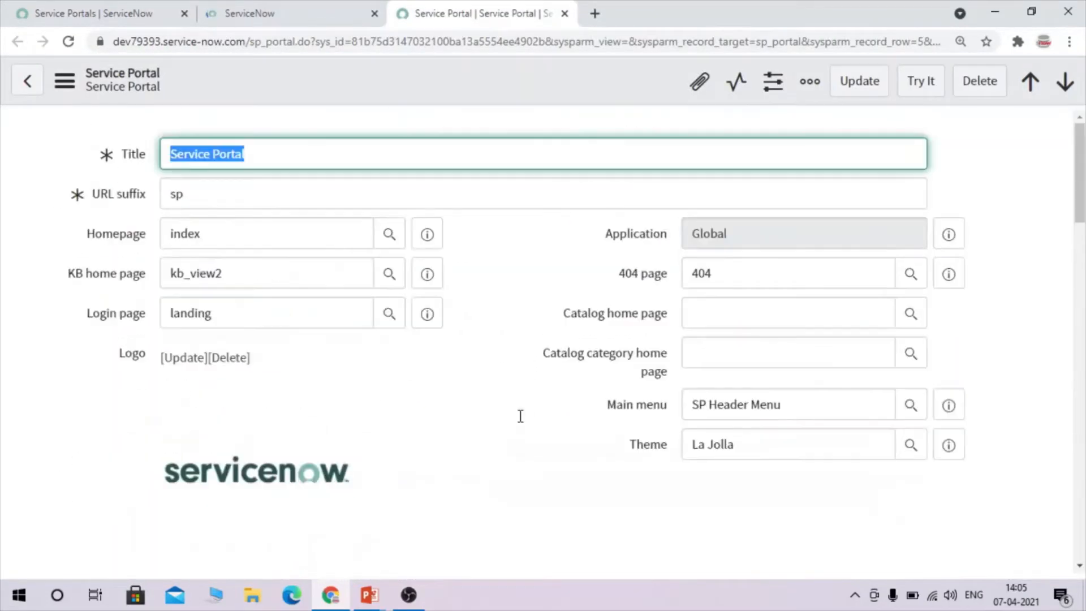
pyautogui.moveTo(606, 417); pyautogui.dragTo(669, 408)
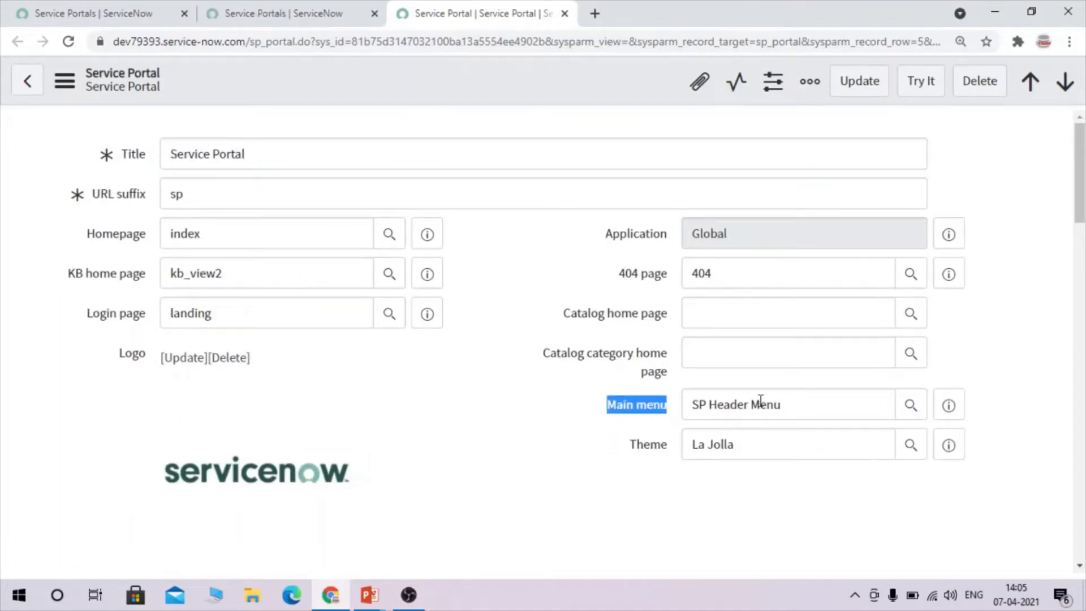
pyautogui.moveTo(802, 402); pyautogui.dragTo(677, 406)
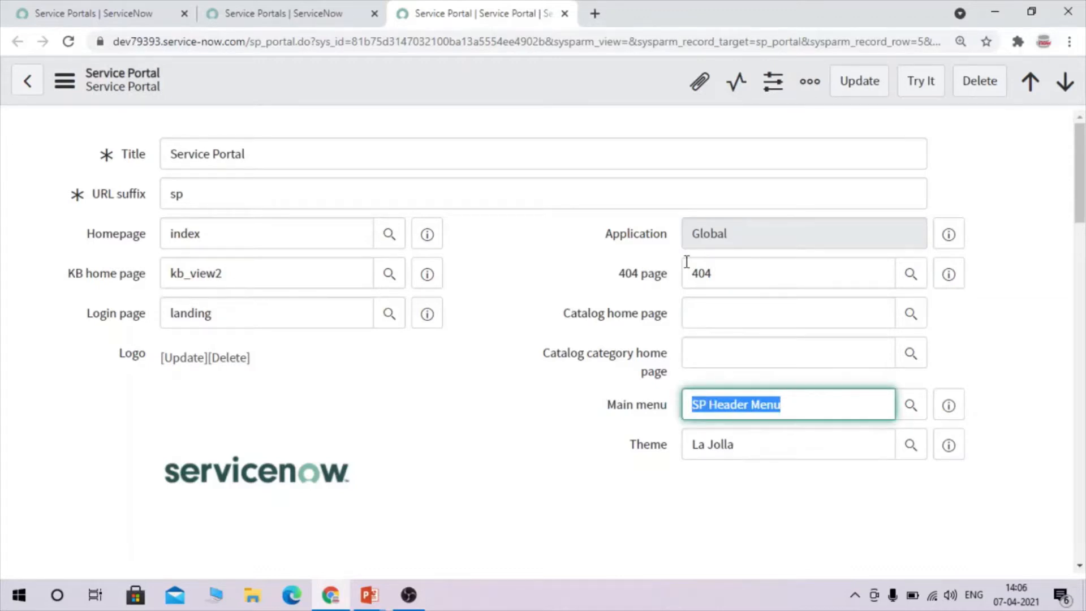
pyautogui.click(947, 408)
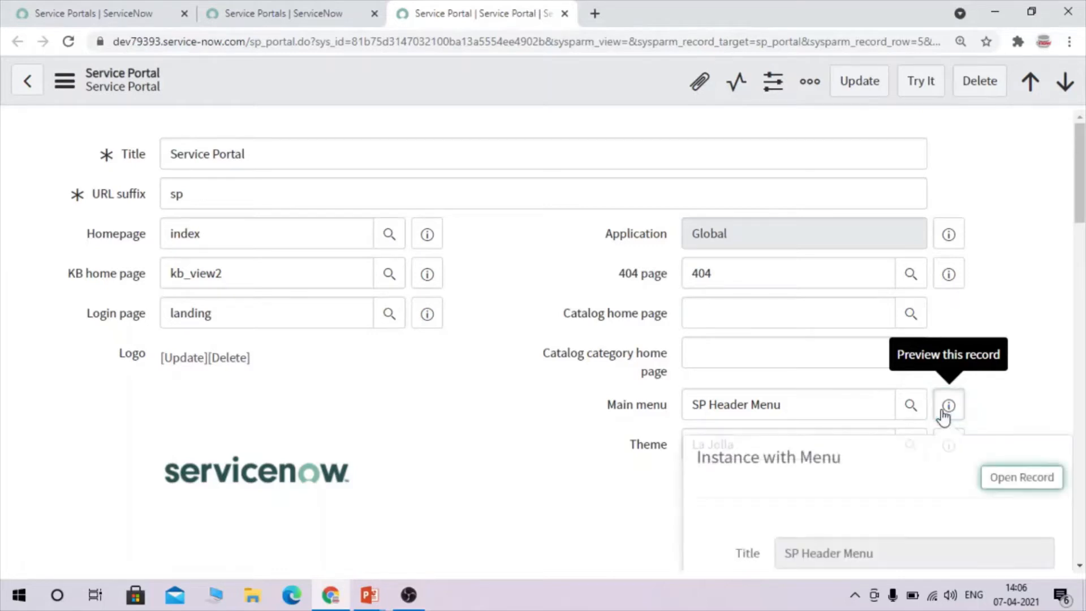
pyautogui.rightClick(994, 477)
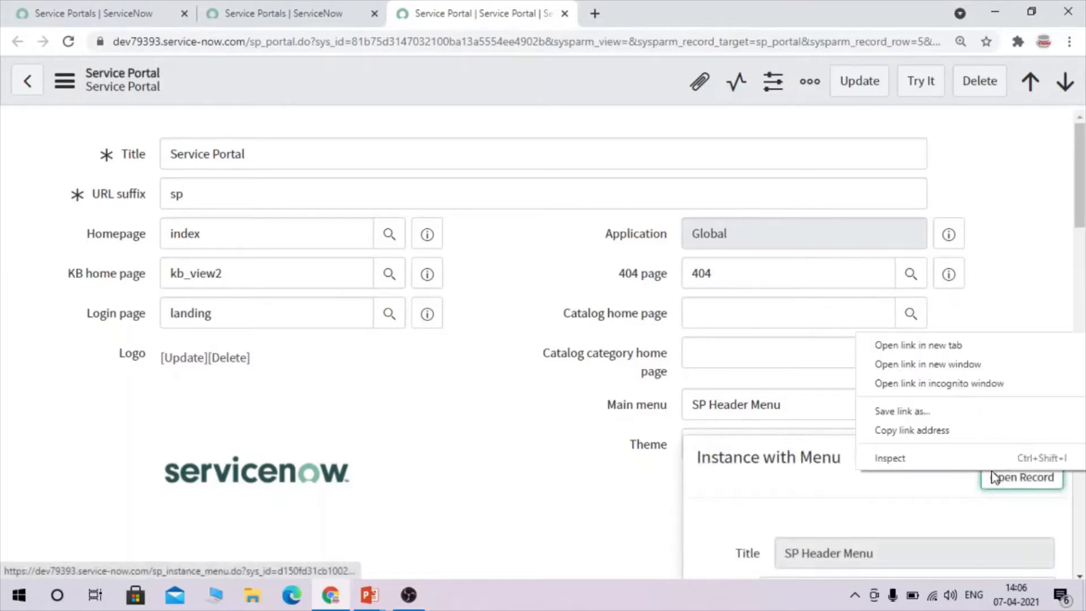
pyautogui.click(950, 345)
pyautogui.click(1019, 217)
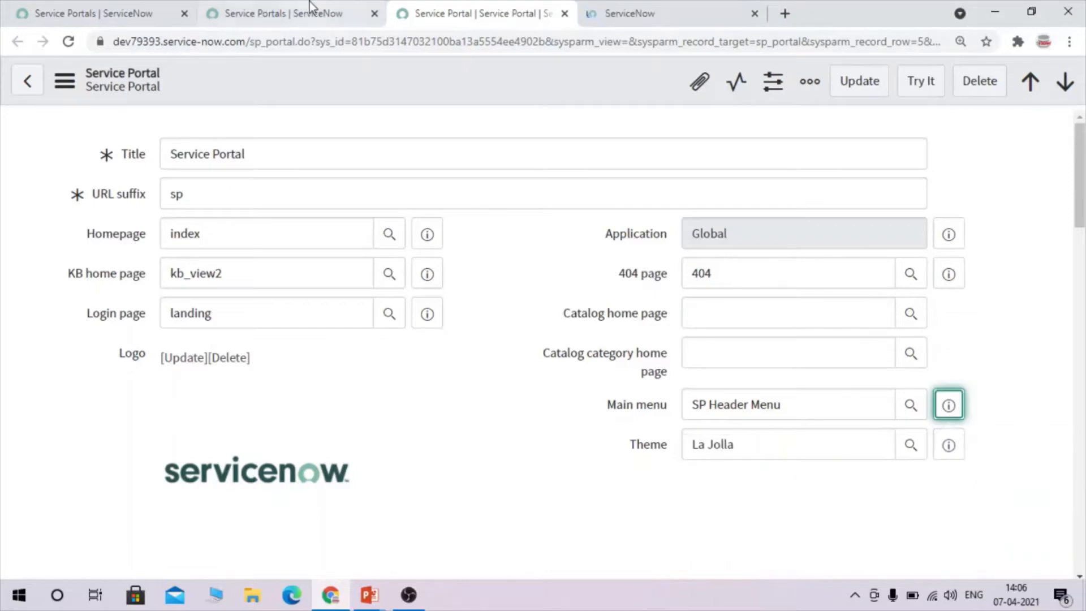
# Step: Load the portal's homepage in the duplicated tab using the /sp address suffix
pyautogui.click(310, 7)
pyautogui.moveTo(250, 41); pyautogui.dragTo(933, 42)
pyautogui.press('BackSpace')
pyautogui.write('sp')
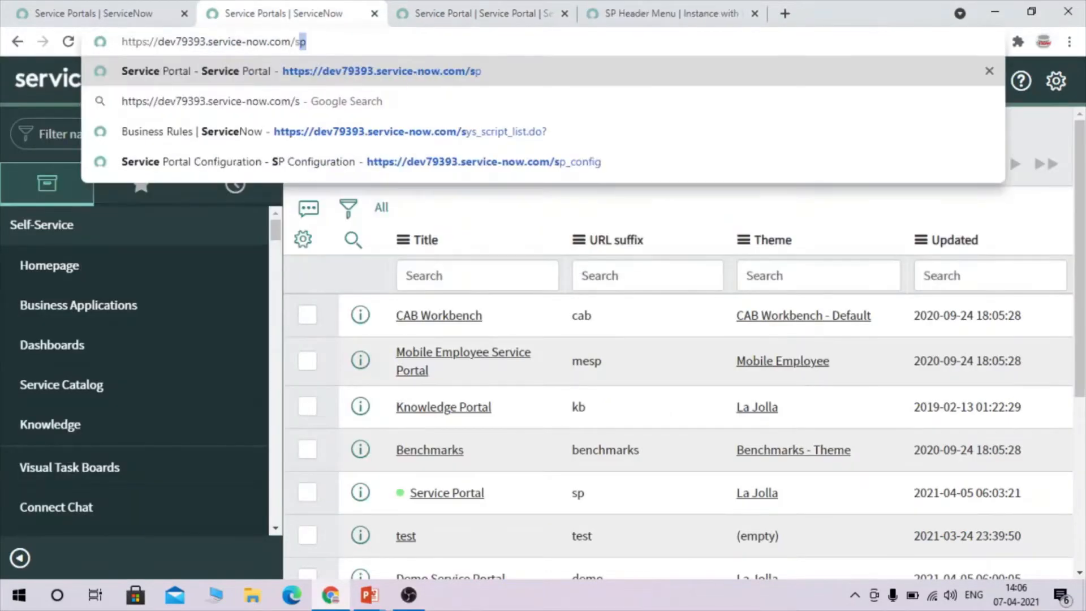
pyautogui.press('Return')
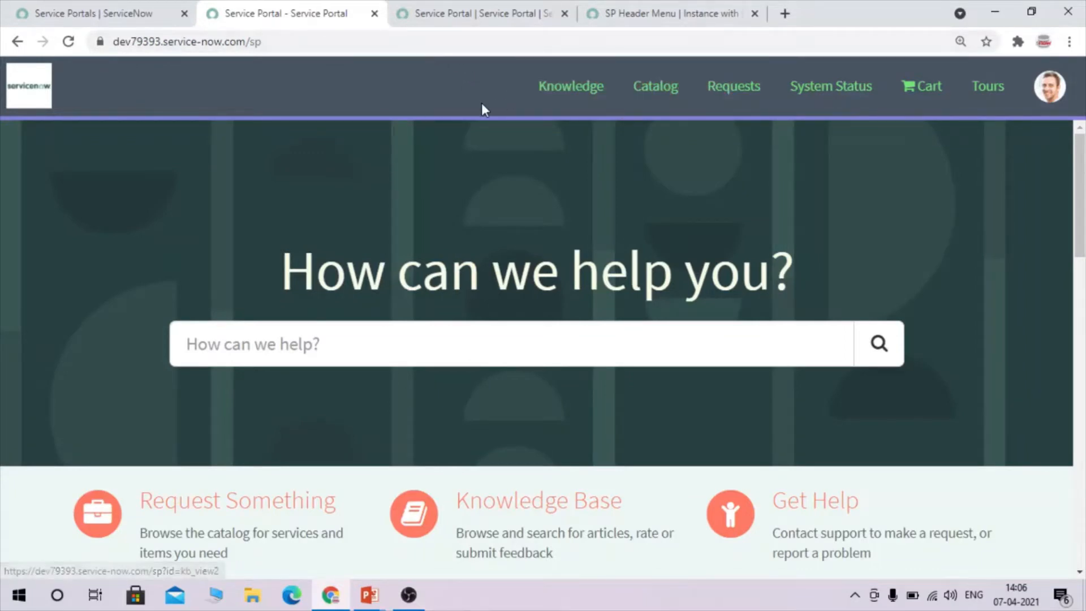
# Step: Examine the SP Header Menu record, including its JSON options, widget and related Menu Items list
pyautogui.click(701, 12)
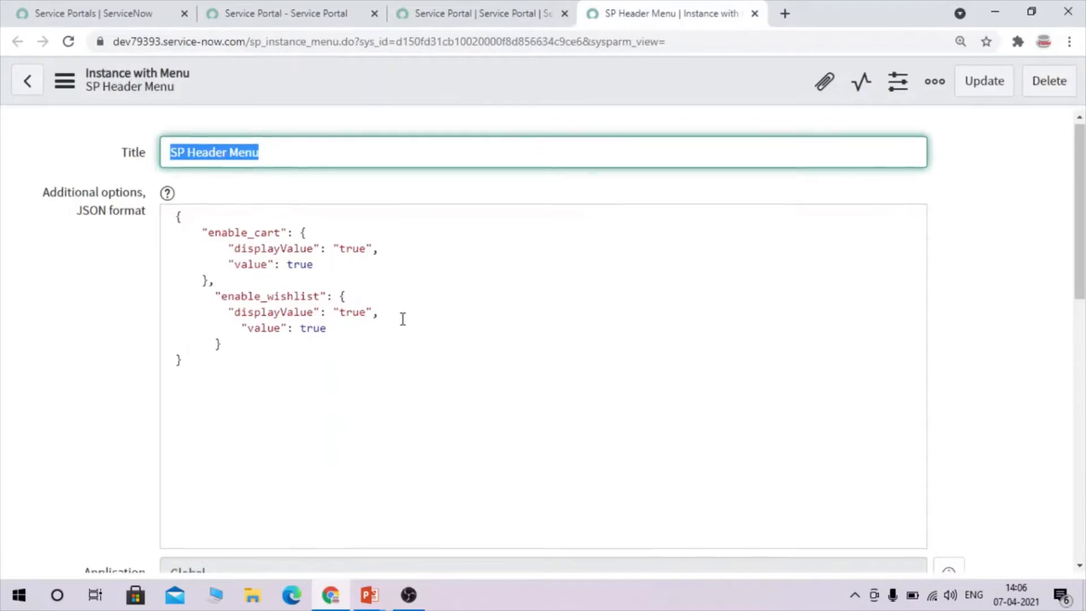
pyautogui.scroll(-3, 403, 318)
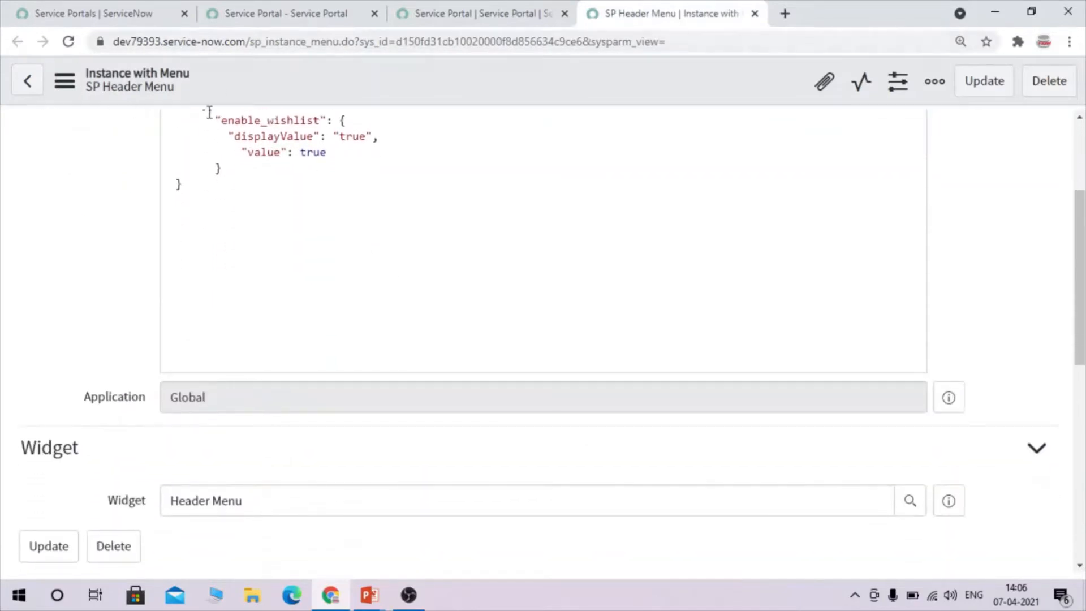
pyautogui.moveTo(213, 70); pyautogui.dragTo(85, 72)
pyautogui.click(500, 215)
pyautogui.scroll(-5, 500, 214)
pyautogui.scroll(-2, 499, 215)
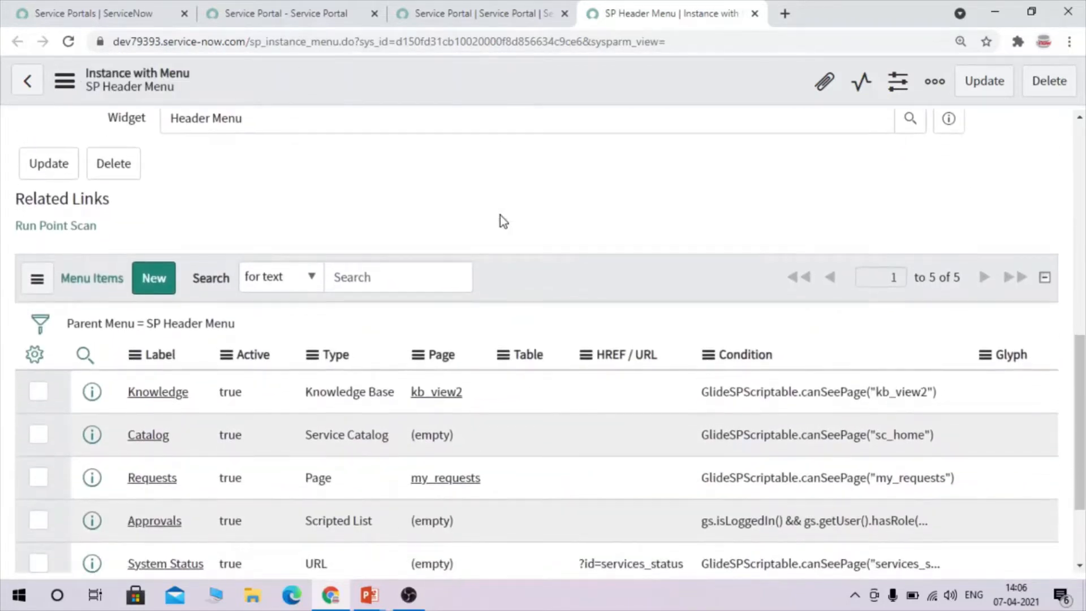
pyautogui.scroll(-1, 500, 221)
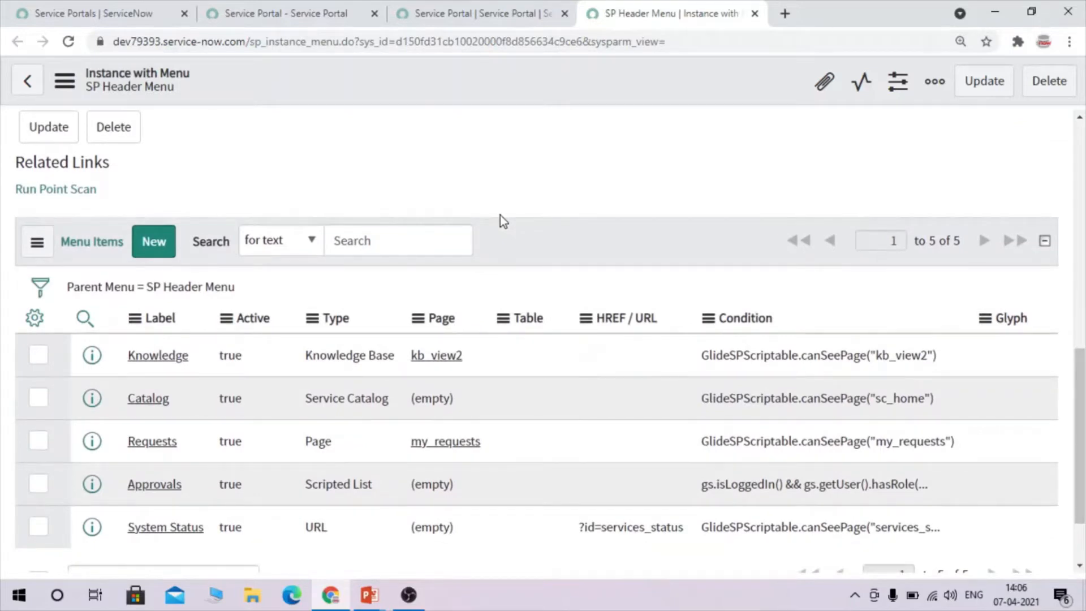
pyautogui.scroll(-1, 412, 548)
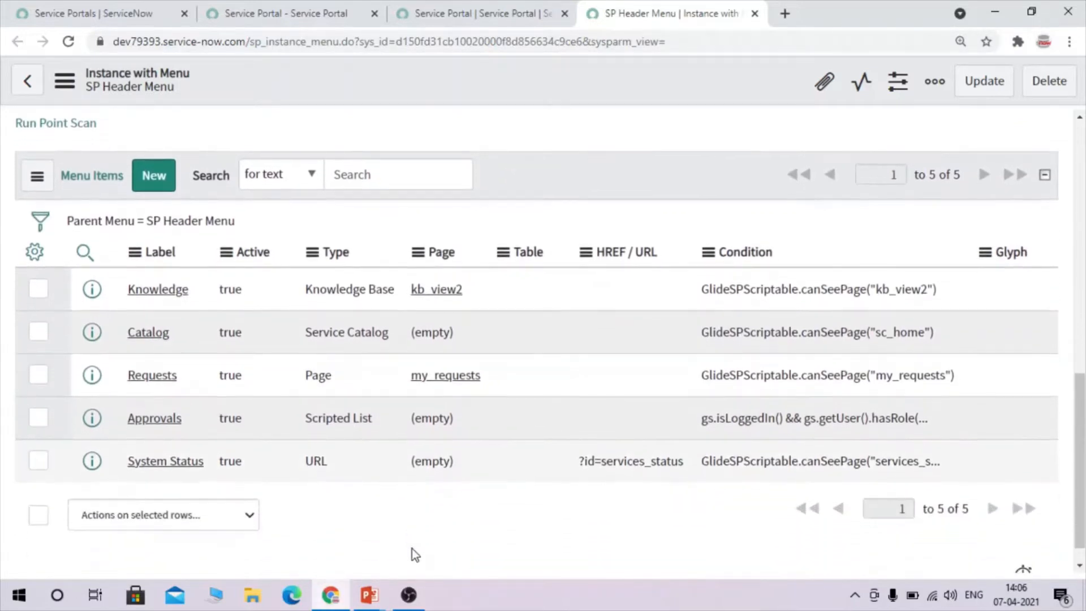
pyautogui.scroll(1, 482, 231)
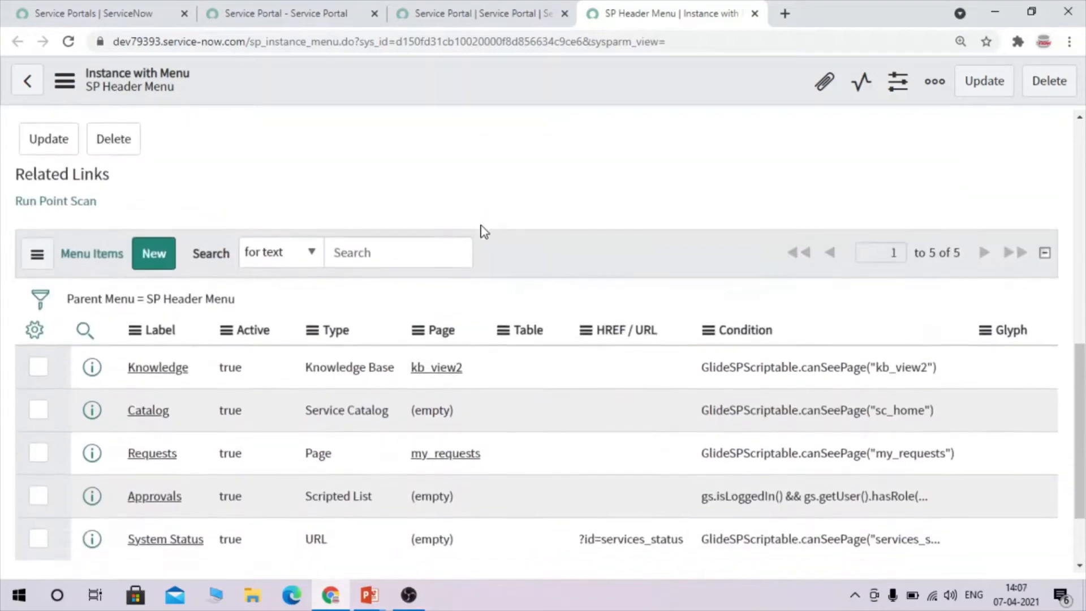
pyautogui.scroll(-1, 482, 231)
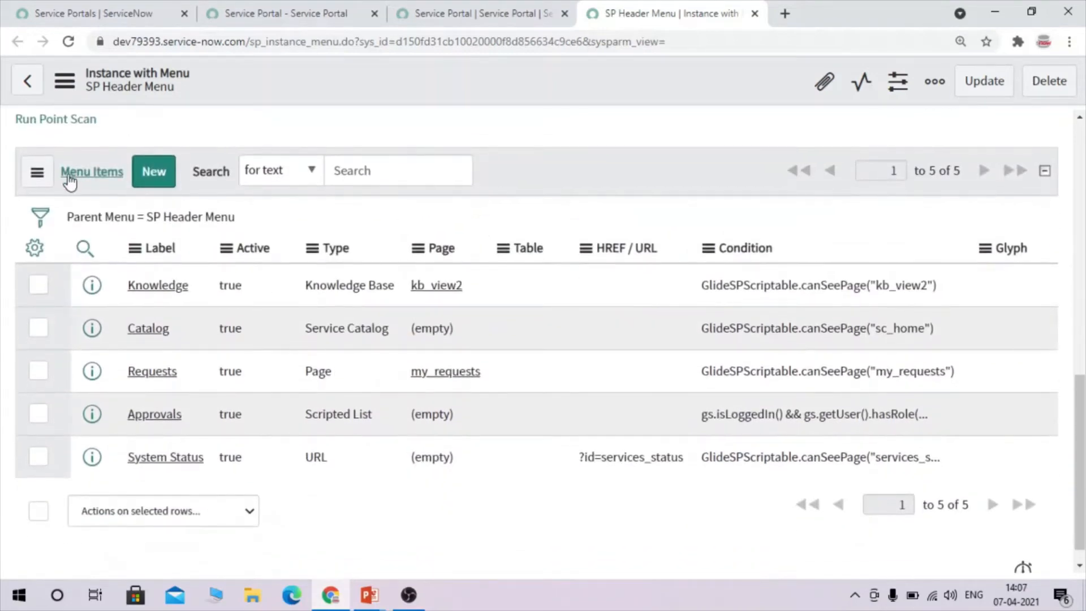
# Step: Start a new menu item under SP Header Menu and label it "Problem"
pyautogui.click(158, 182)
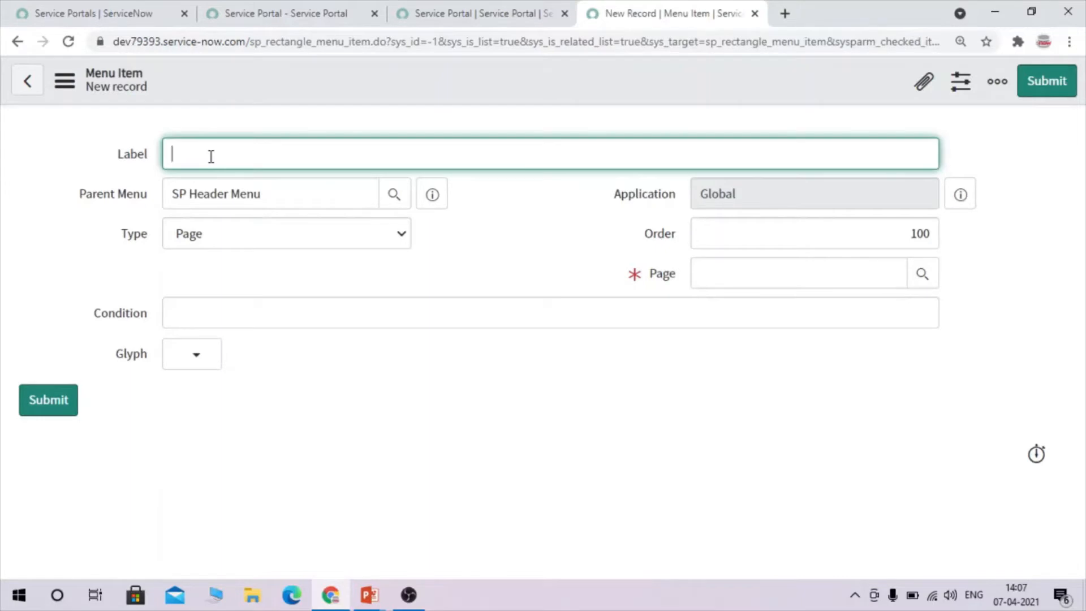
pyautogui.write('Cr')
pyautogui.write('Probelm')
pyautogui.write('lem')
pyautogui.click(229, 244)
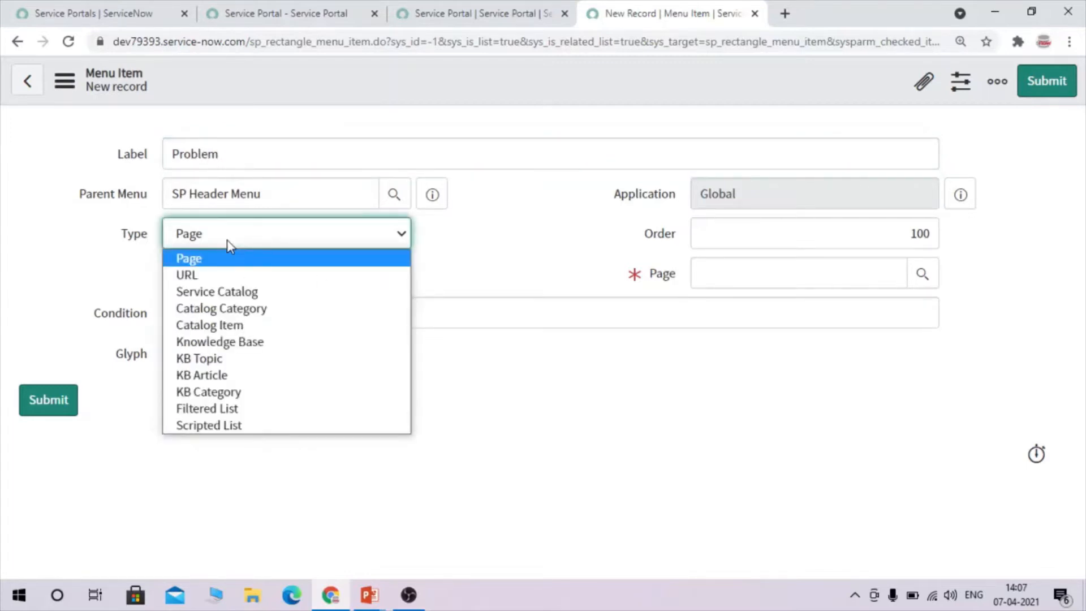
pyautogui.click(246, 158)
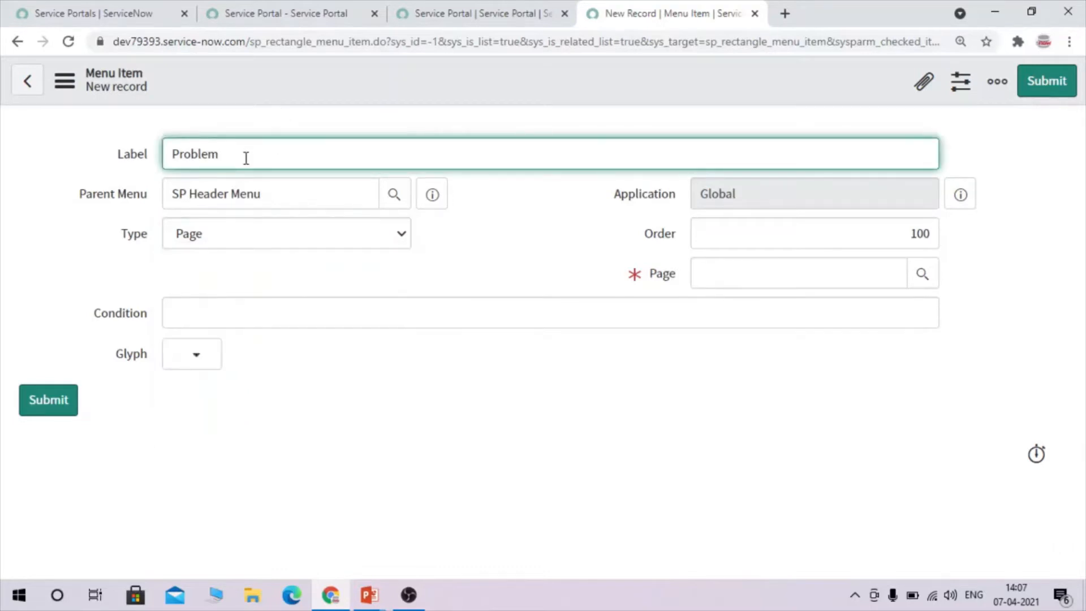
# Step: Check the header menu on the portal's homepage and follow its Knowledge link
pyautogui.moveTo(246, 158); pyautogui.dragTo(142, 161)
pyautogui.click(345, 10)
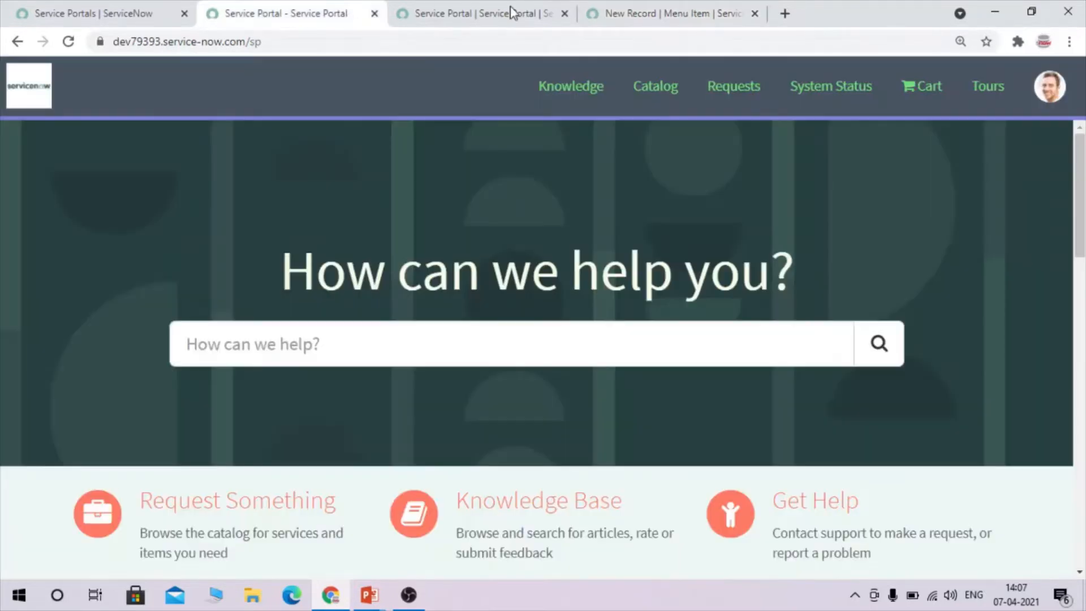
pyautogui.click(563, 88)
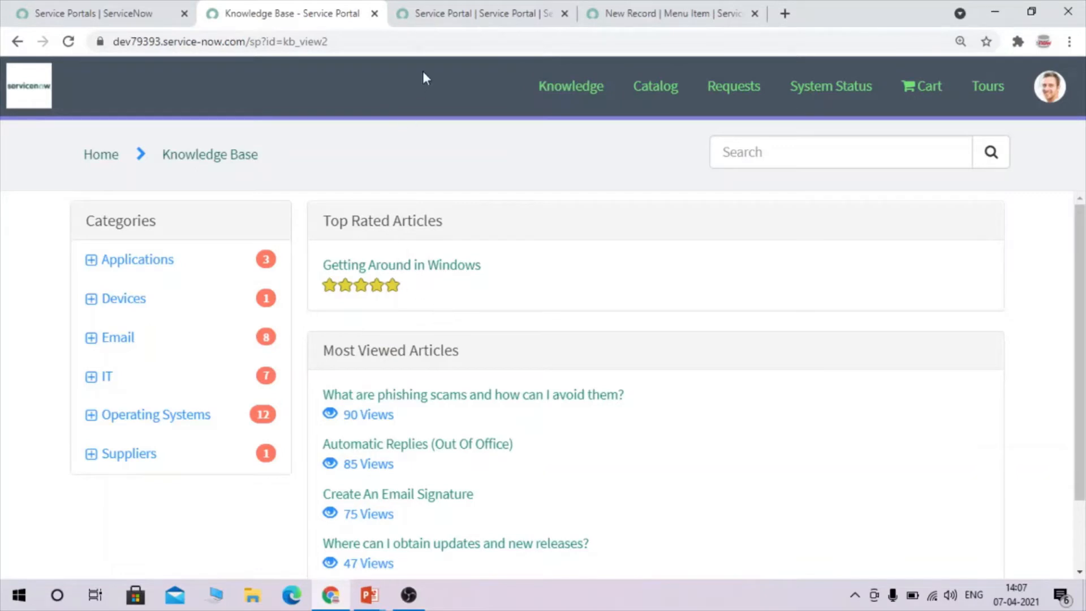
# Step: Return to the new Problem menu item and set its type to URL
pyautogui.click(665, 10)
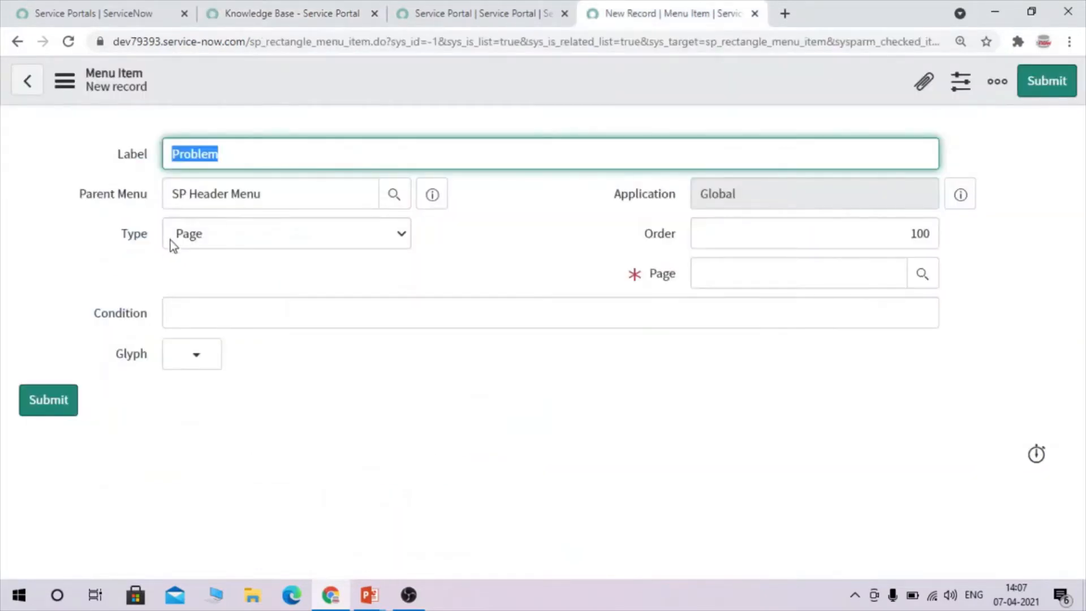
pyautogui.click(214, 242)
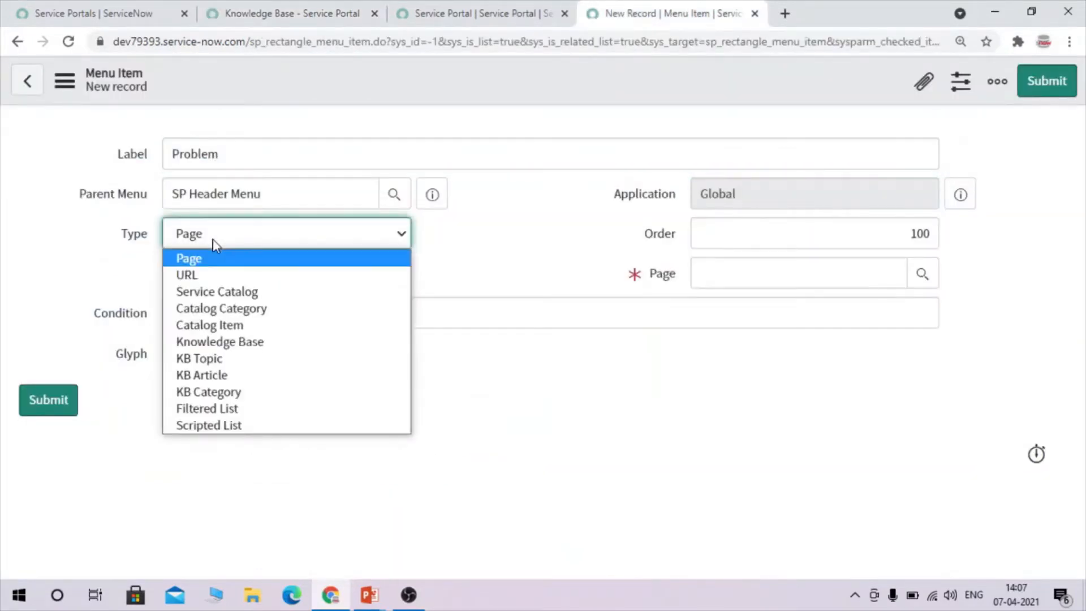
pyautogui.click(213, 274)
# Step: Load problem.do on the instance in the original Service Portals list tab
pyautogui.click(120, 8)
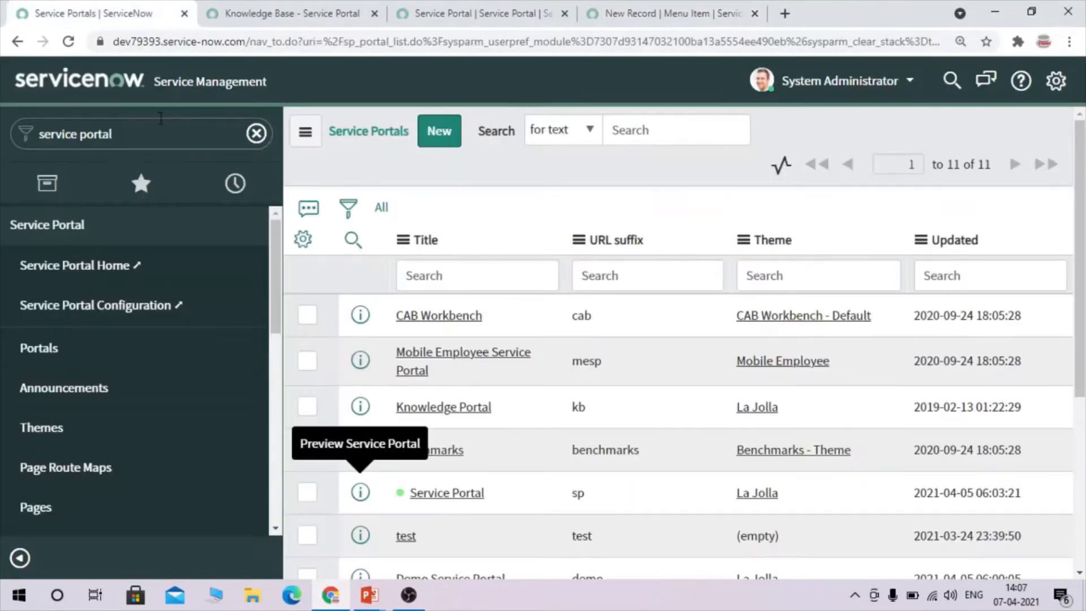
pyautogui.moveTo(249, 41); pyautogui.dragTo(924, 42)
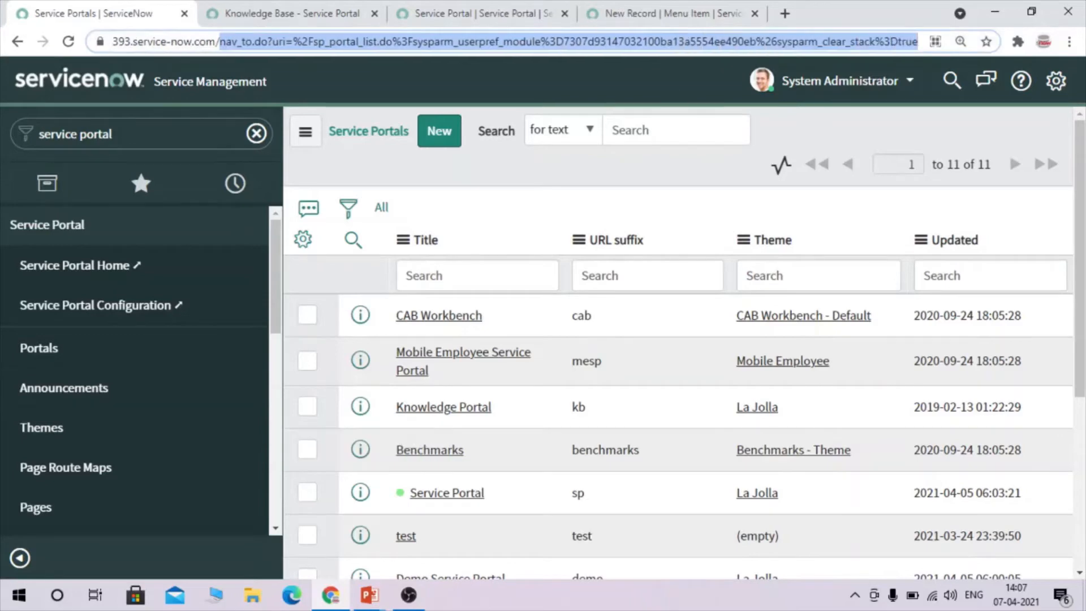
pyautogui.press('BackSpace')
pyautogui.write('pro')
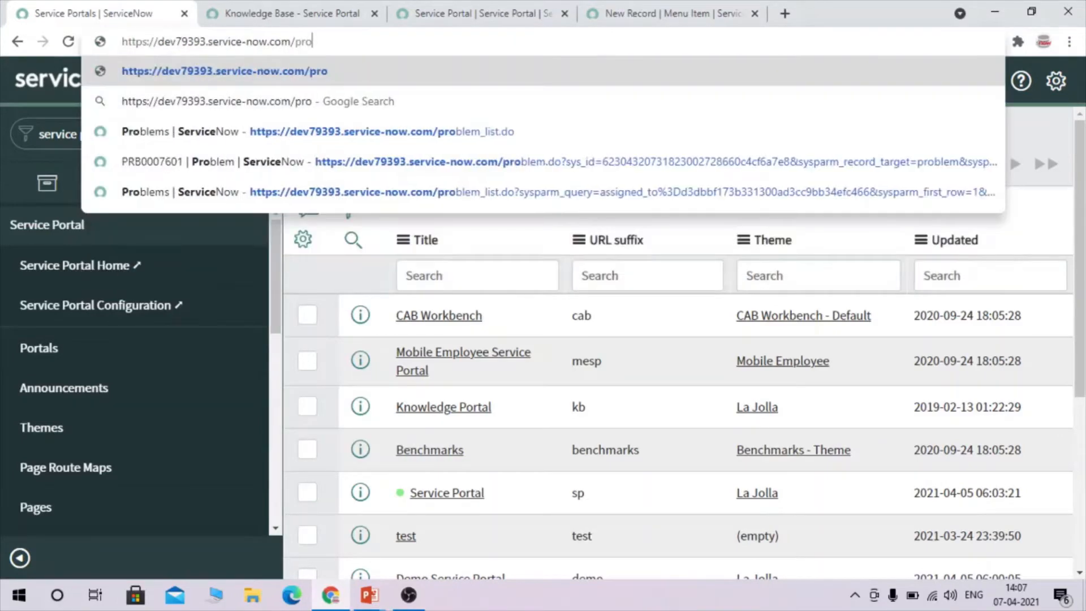
pyautogui.write('blem.do')
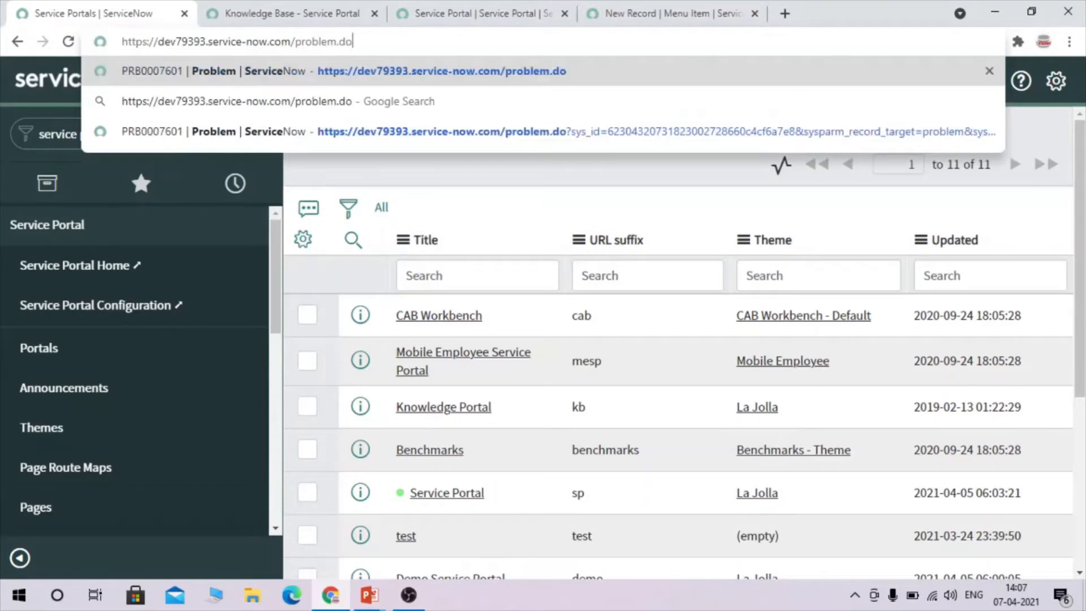
pyautogui.press('Return')
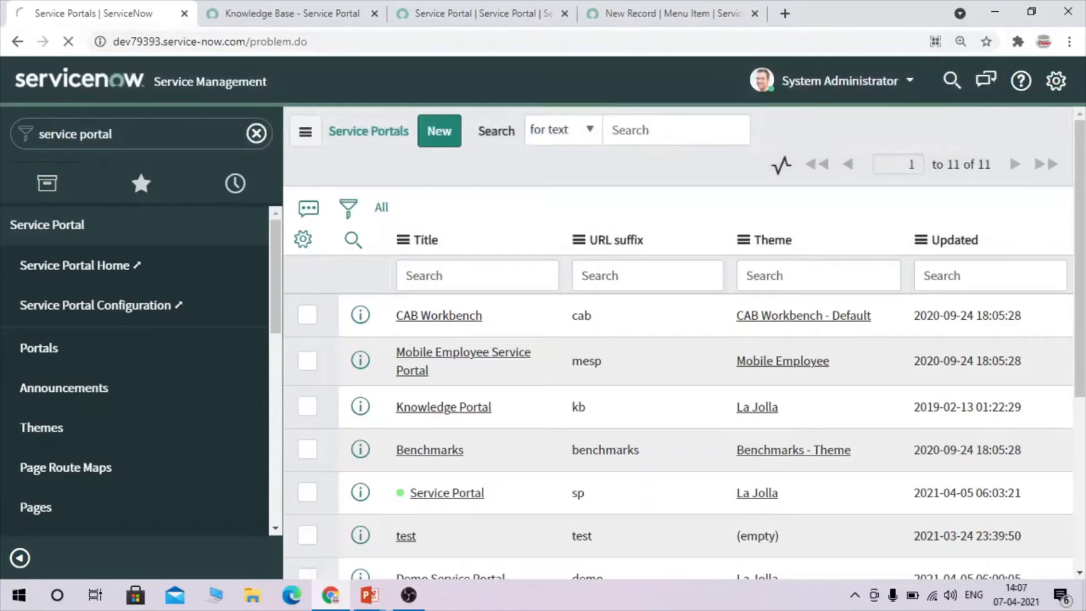
pyautogui.moveTo(316, 37); pyautogui.dragTo(49, 49)
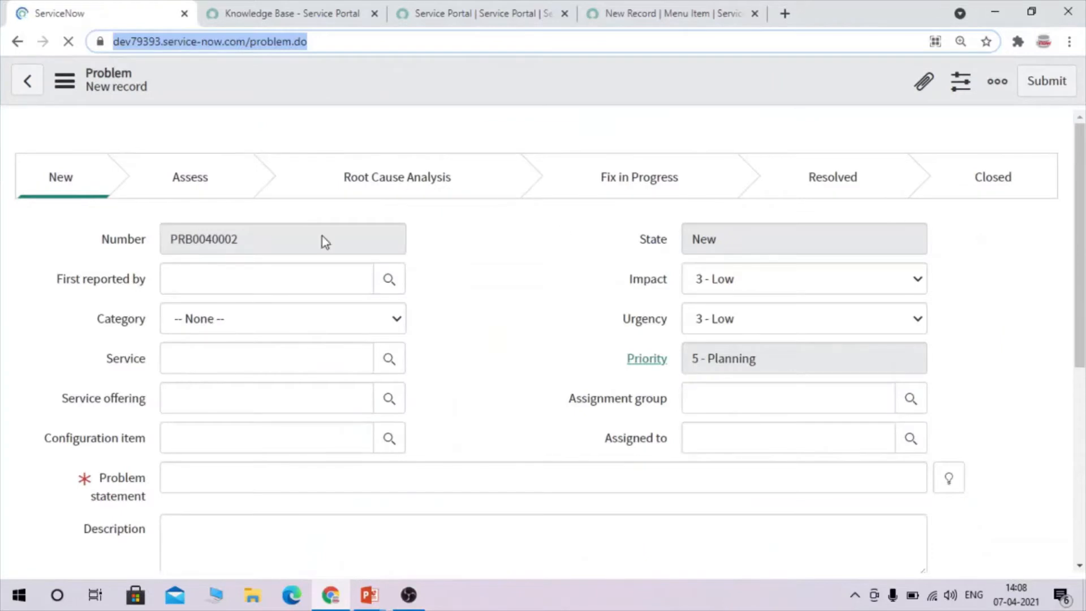
pyautogui.click(334, 47)
pyautogui.hotkey('ctrl', 'a')
pyautogui.hotkey('ctrl', 'c')
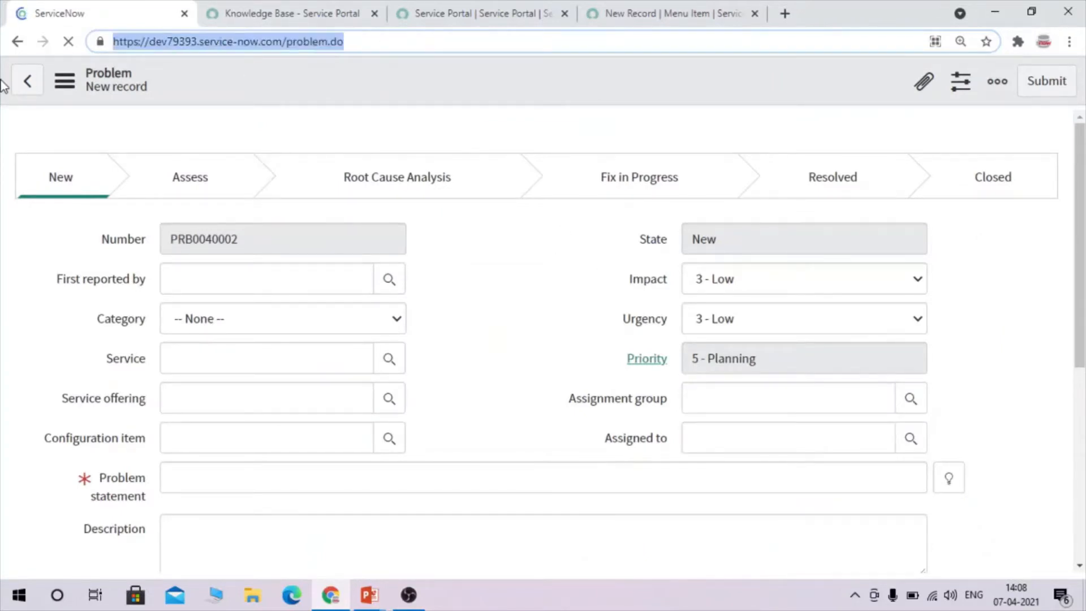
pyautogui.click(642, 7)
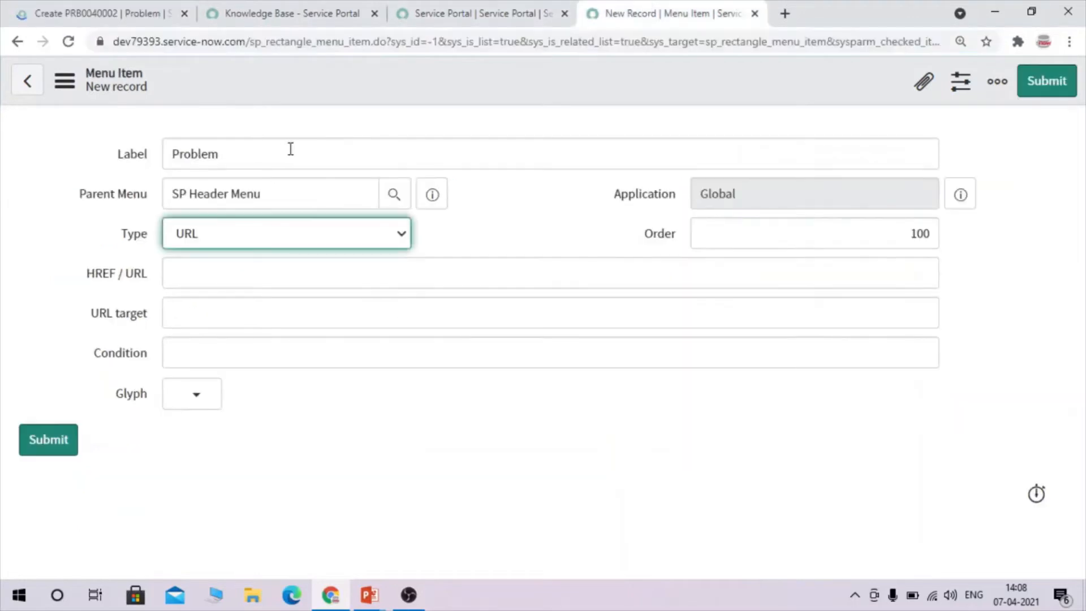
pyautogui.click(248, 282)
pyautogui.hotkey('ctrl', 'v')
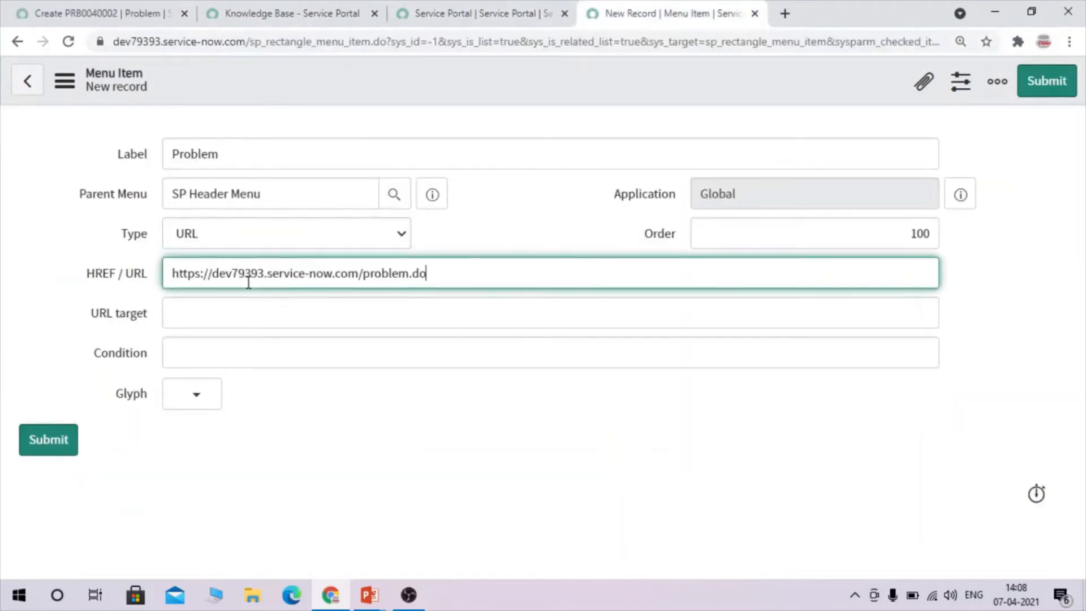
pyautogui.rightClick(433, 89)
pyautogui.click(464, 104)
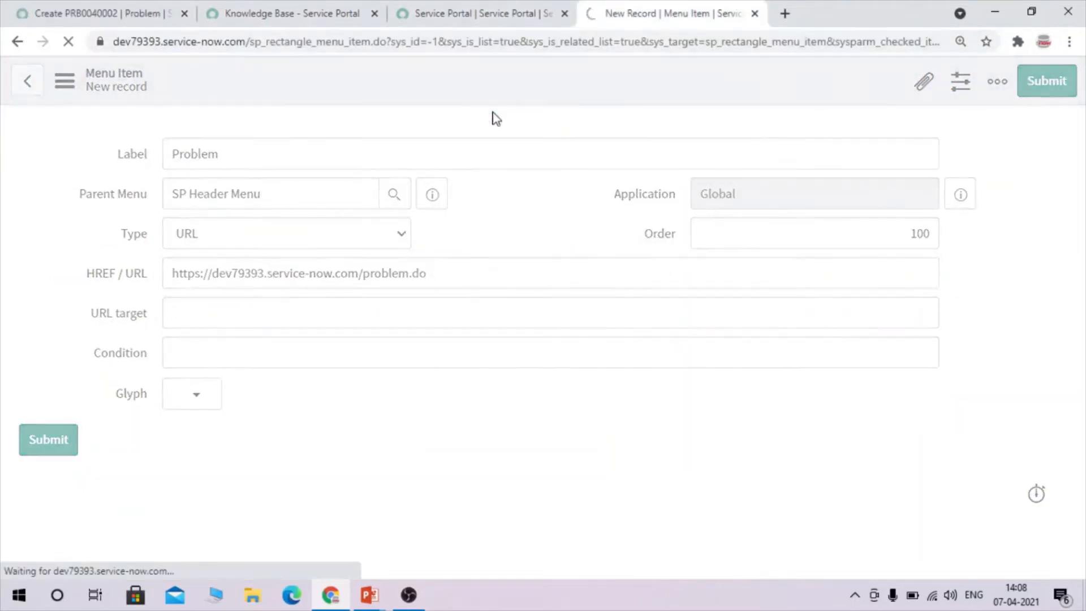
# Step: Launch the Service Portal from its portal record and check the header menu for the Problem entry
pyautogui.click(481, 13)
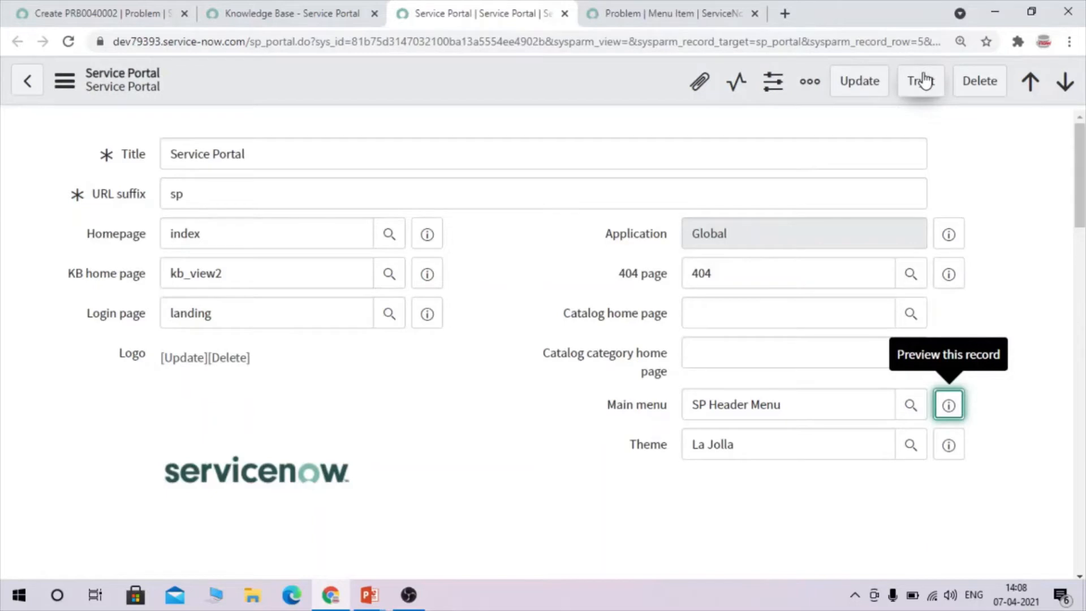
pyautogui.click(911, 91)
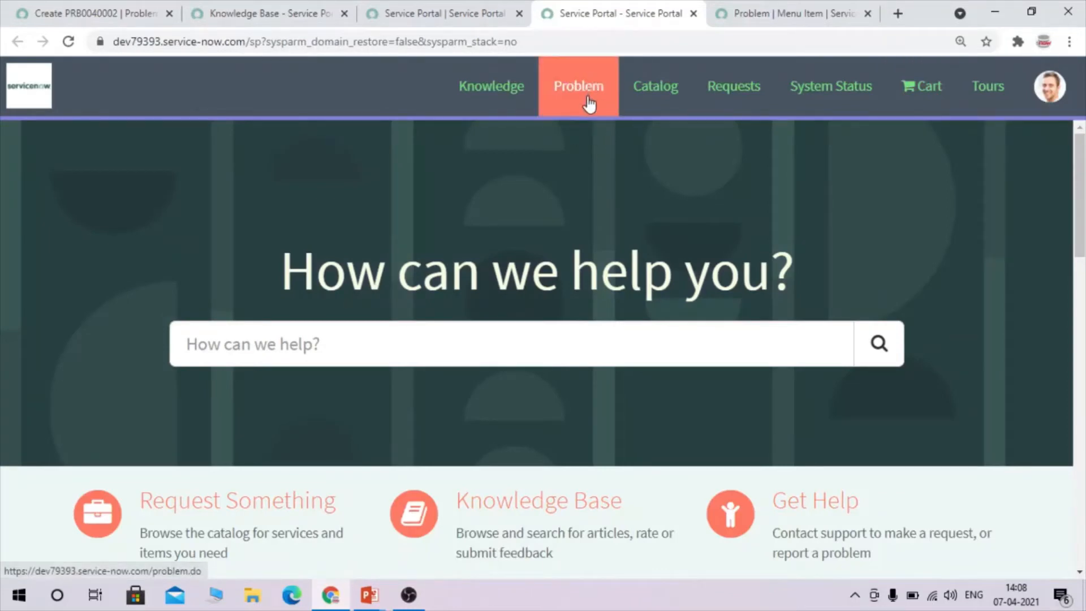
pyautogui.click(773, 11)
pyautogui.scroll(-4, 461, 271)
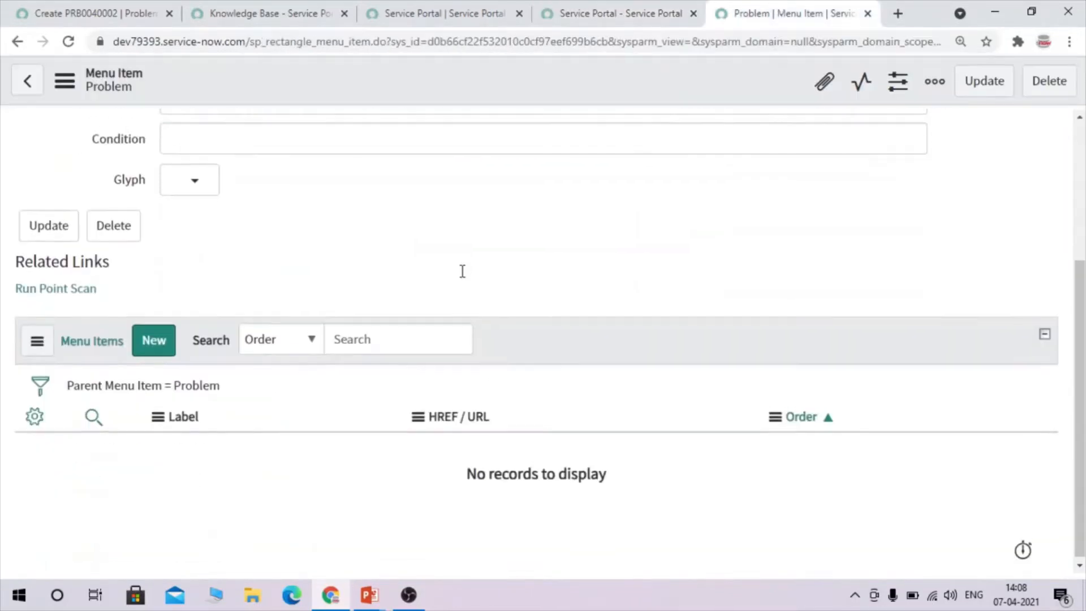
pyautogui.click(26, 80)
pyautogui.click(649, 10)
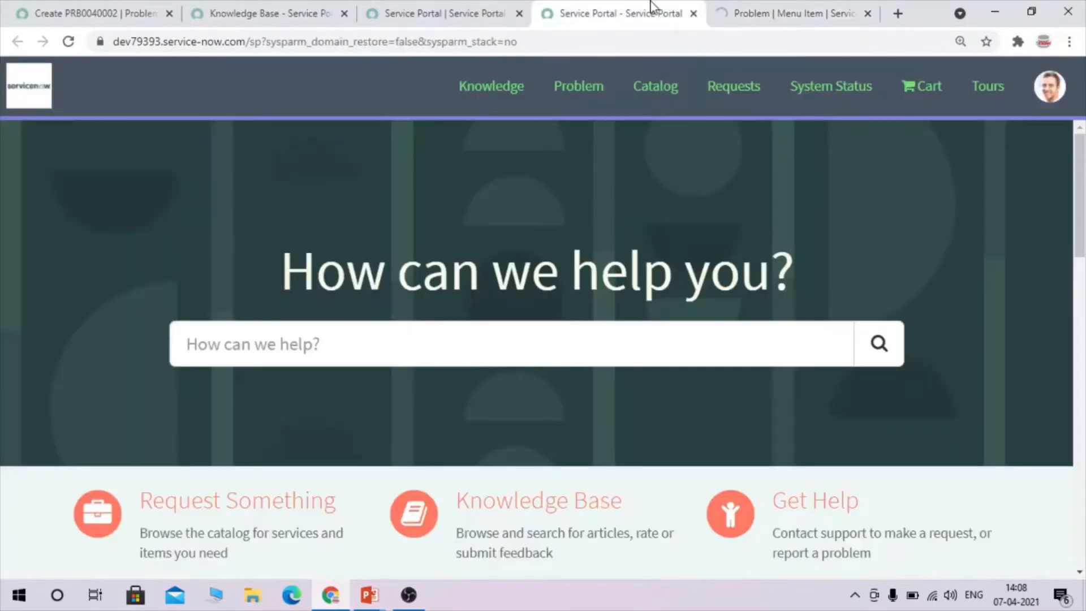
pyautogui.click(852, 9)
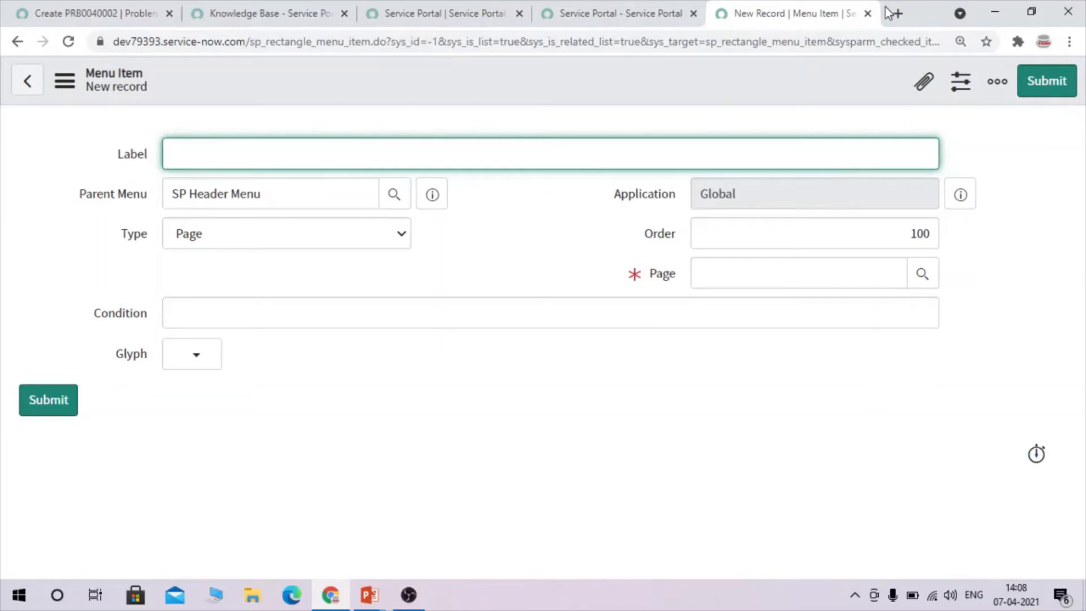
# Step: Open the portal's main menu record, SP Header Menu, in a new tab and close the leftover blank menu item tab
pyautogui.click(540, 9)
pyautogui.click(440, 7)
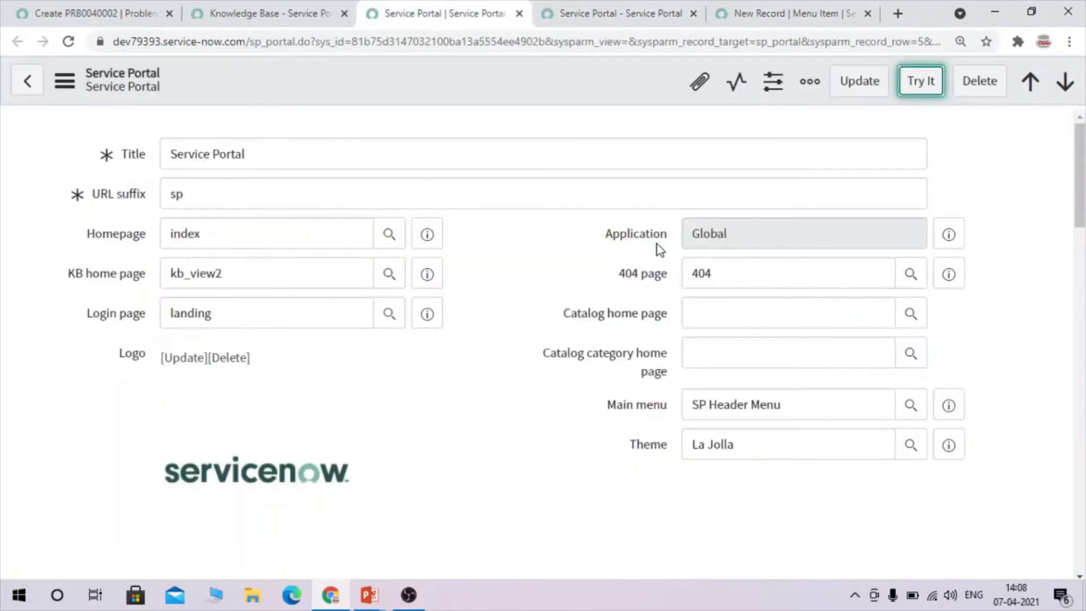
pyautogui.click(954, 406)
pyautogui.click(954, 406)
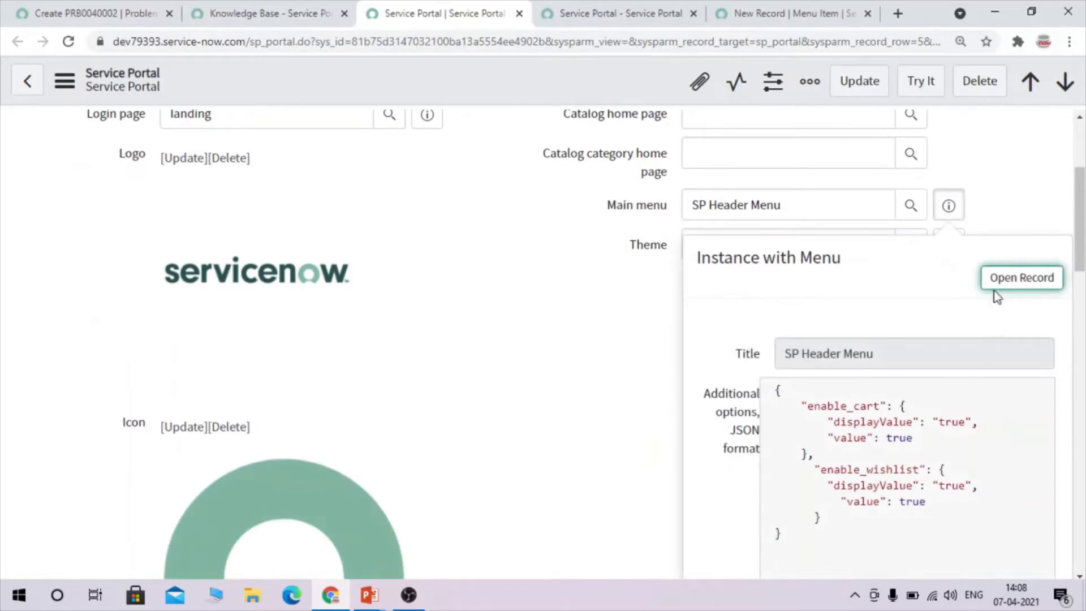
pyautogui.rightClick(996, 283)
pyautogui.click(1012, 294)
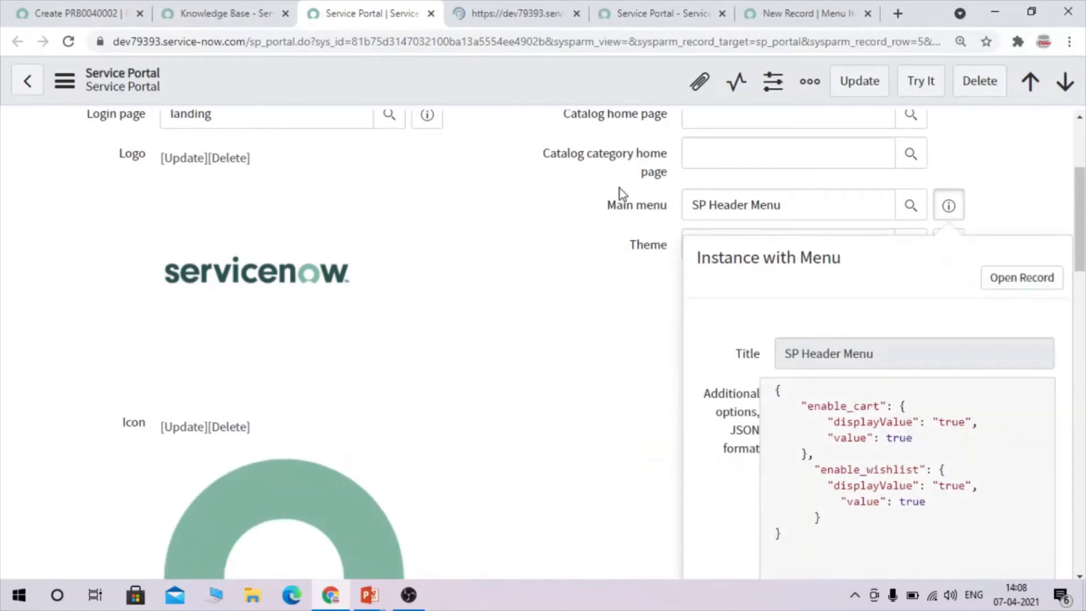
pyautogui.click(868, 13)
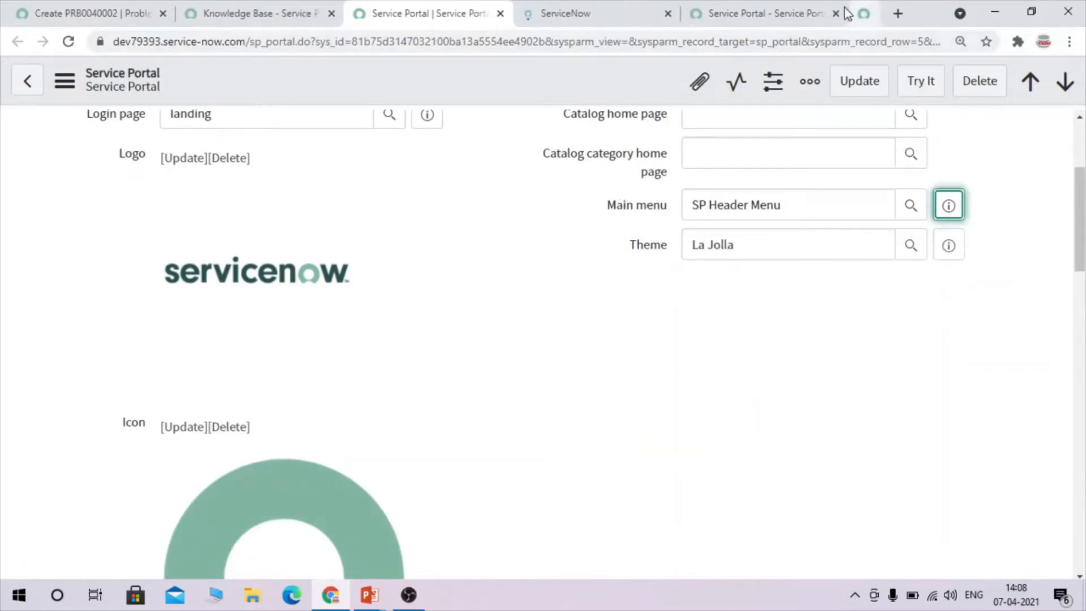
# Step: Add the Order field to the columns of SP Header Menu's Menu Items list
pyautogui.click(579, 2)
pyautogui.scroll(-10, 628, 331)
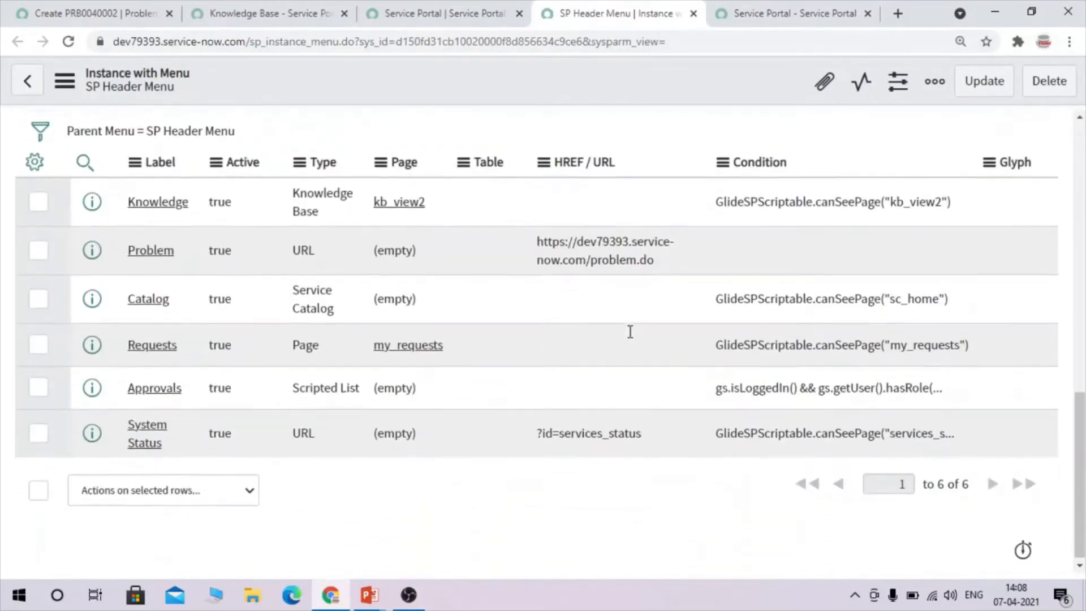
pyautogui.scroll(1, 630, 331)
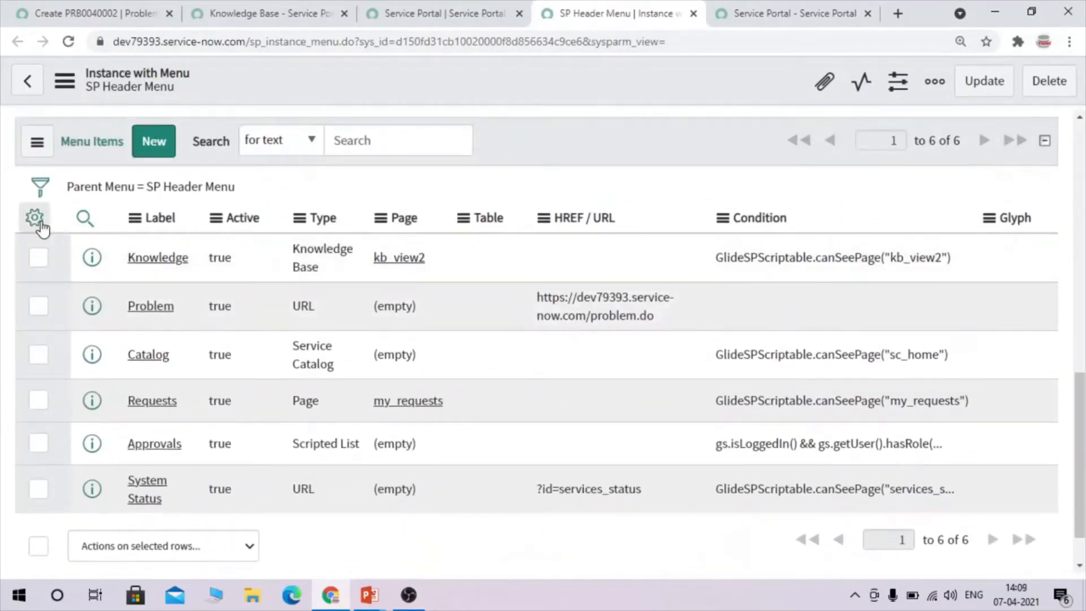
pyautogui.click(34, 218)
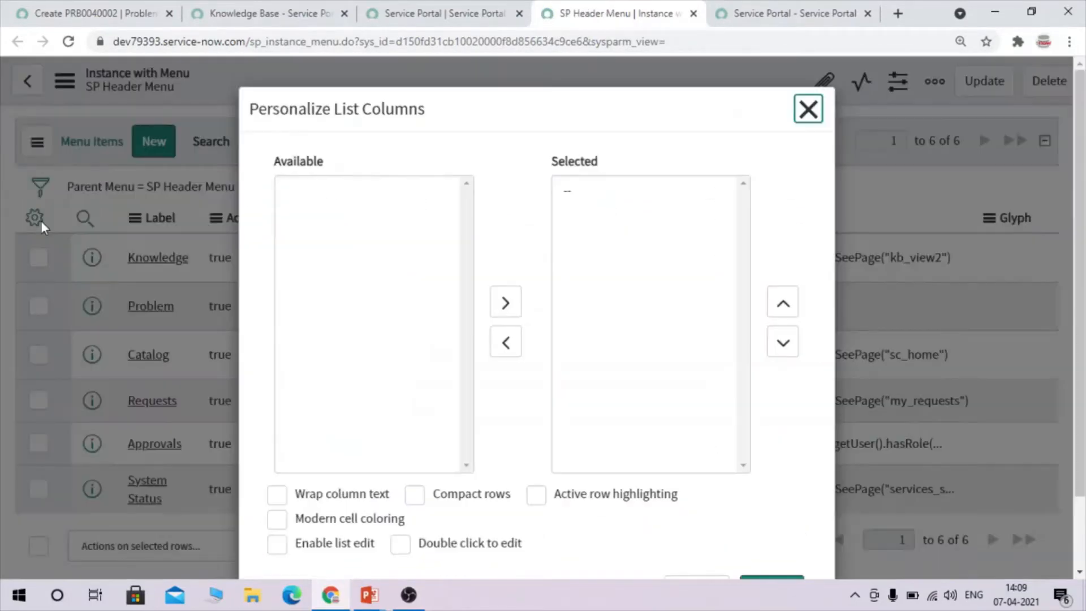
pyautogui.click(343, 364)
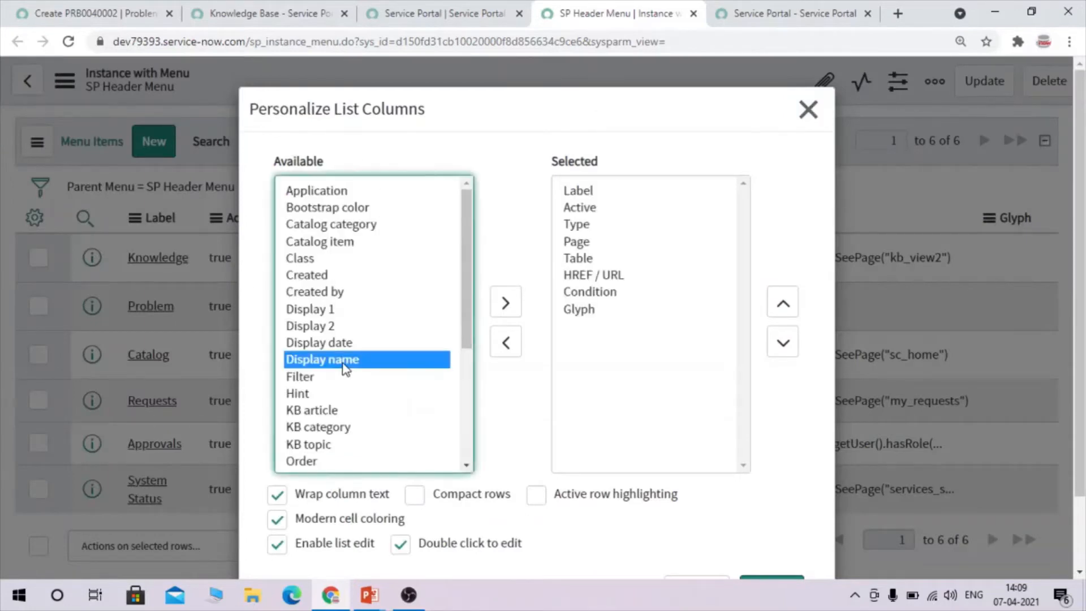
pyautogui.press('o')
pyautogui.click(503, 302)
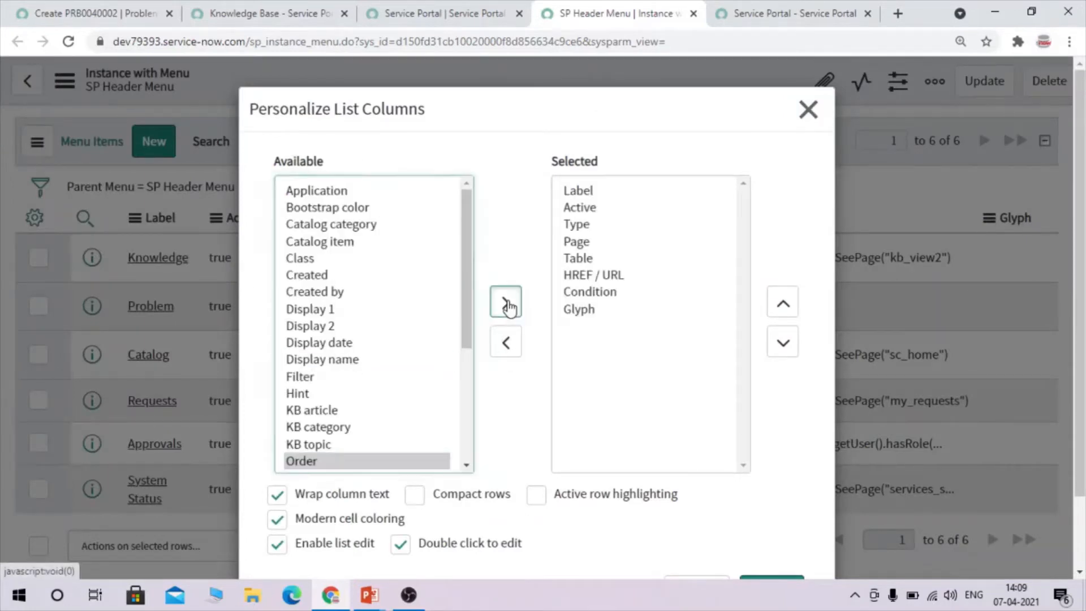
# Step: Move Order up to sit directly after Active in the selected columns and apply the list layout
pyautogui.click(786, 306)
pyautogui.click(783, 305)
pyautogui.click(783, 305)
pyautogui.click(783, 306)
pyautogui.click(784, 306)
pyautogui.click(783, 305)
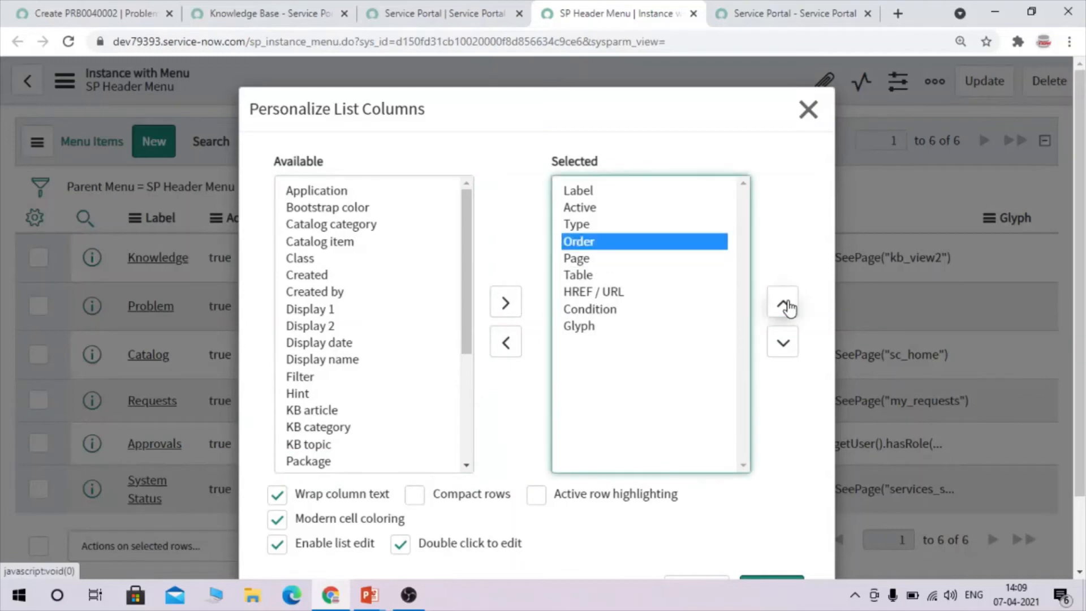
pyautogui.click(783, 306)
pyautogui.scroll(-2, 732, 538)
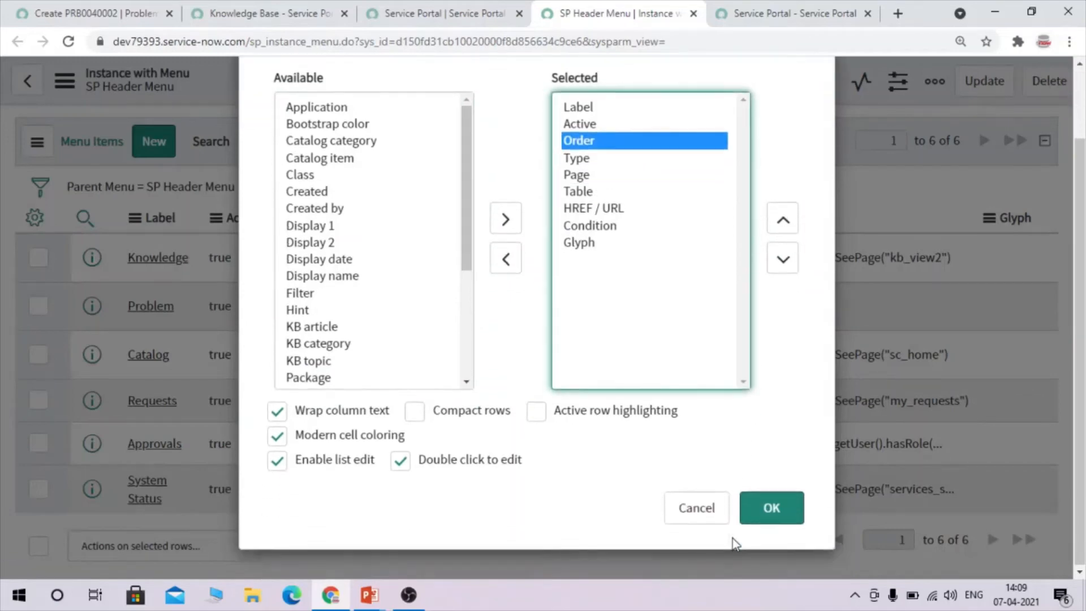
pyautogui.click(772, 518)
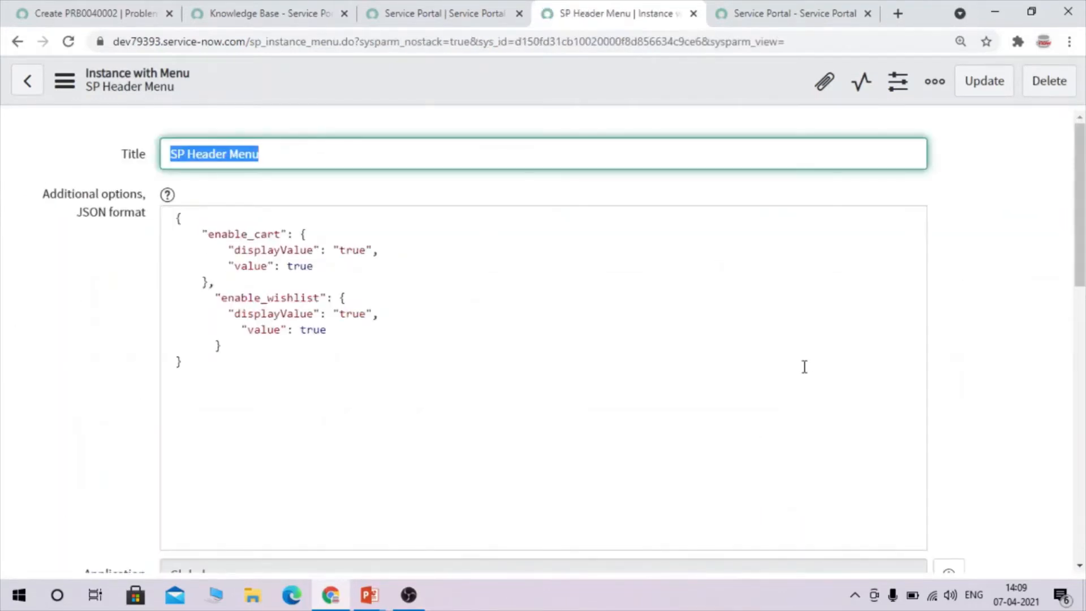
# Step: Set the Problem menu item's Order to 50 in the Menu Items list
pyautogui.scroll(-1, 804, 366)
pyautogui.scroll(-12, 804, 367)
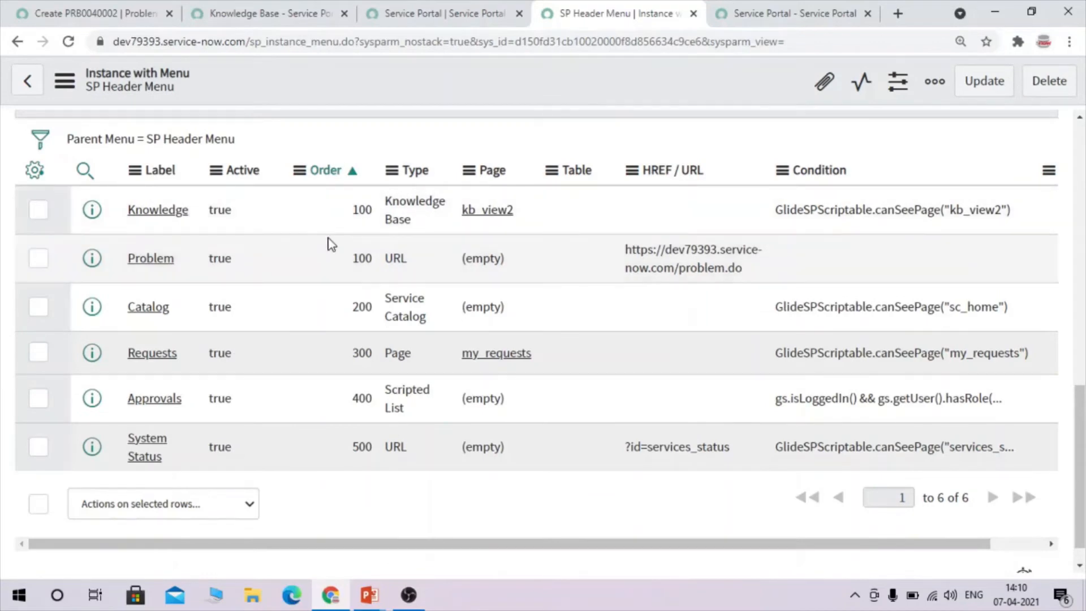
pyautogui.moveTo(178, 262); pyautogui.dragTo(120, 262)
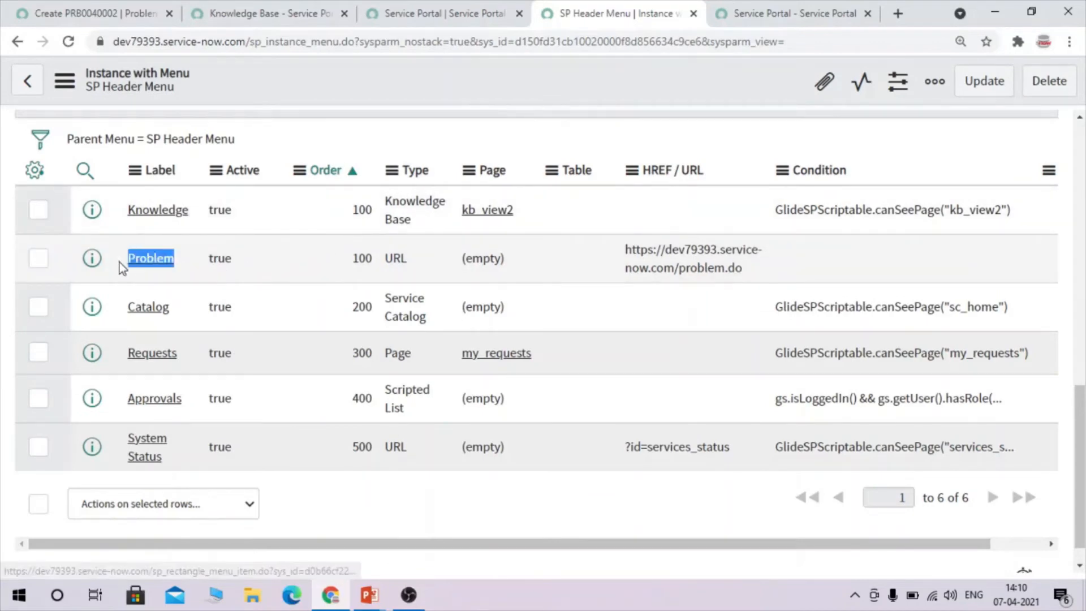
pyautogui.doubleClick(363, 259)
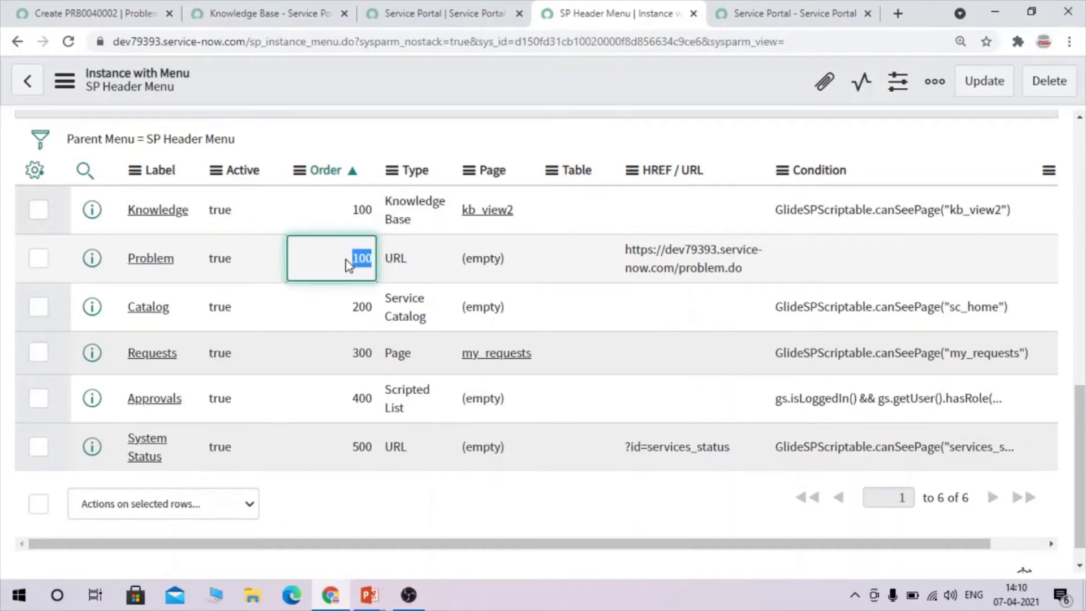
pyautogui.click(345, 259)
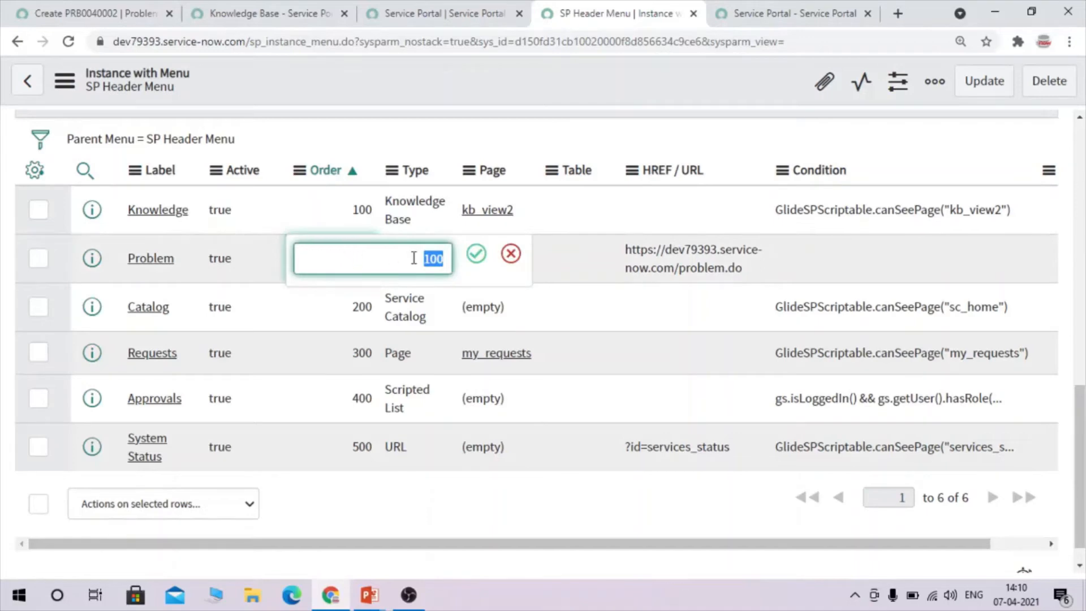
pyautogui.write('50')
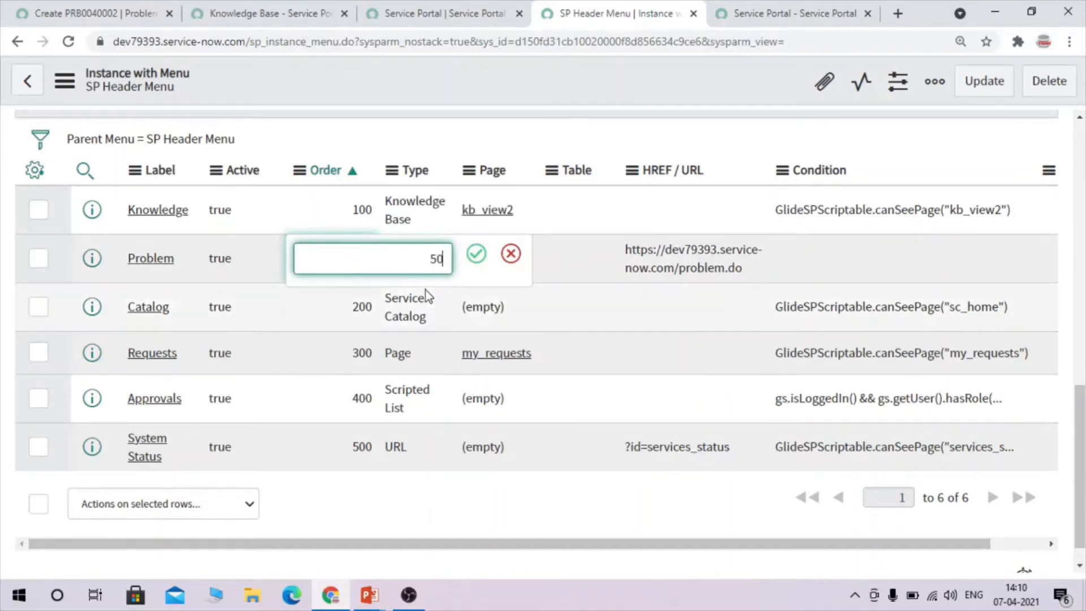
pyautogui.click(476, 253)
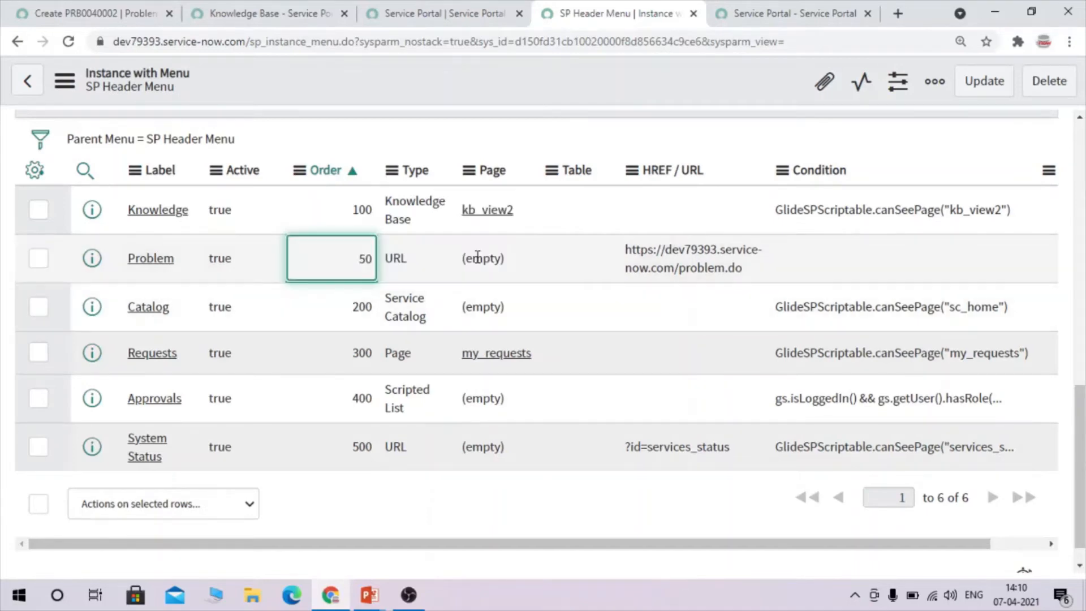
# Step: Reload the portal homepage to check the header menu order, and follow the Problem link to look over its form
pyautogui.click(447, 13)
pyautogui.click(792, 13)
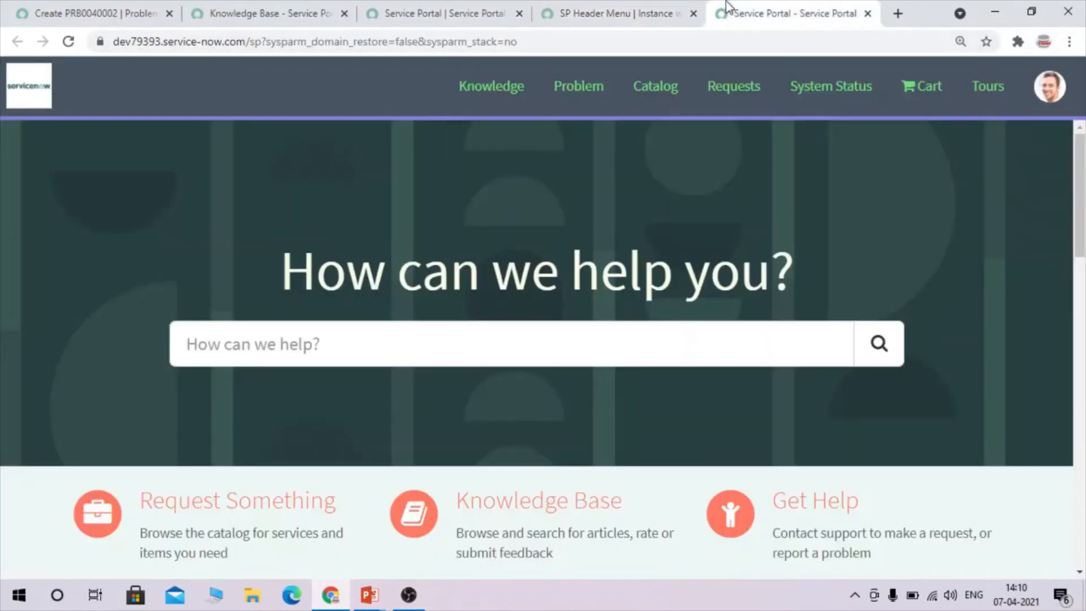
pyautogui.click(69, 41)
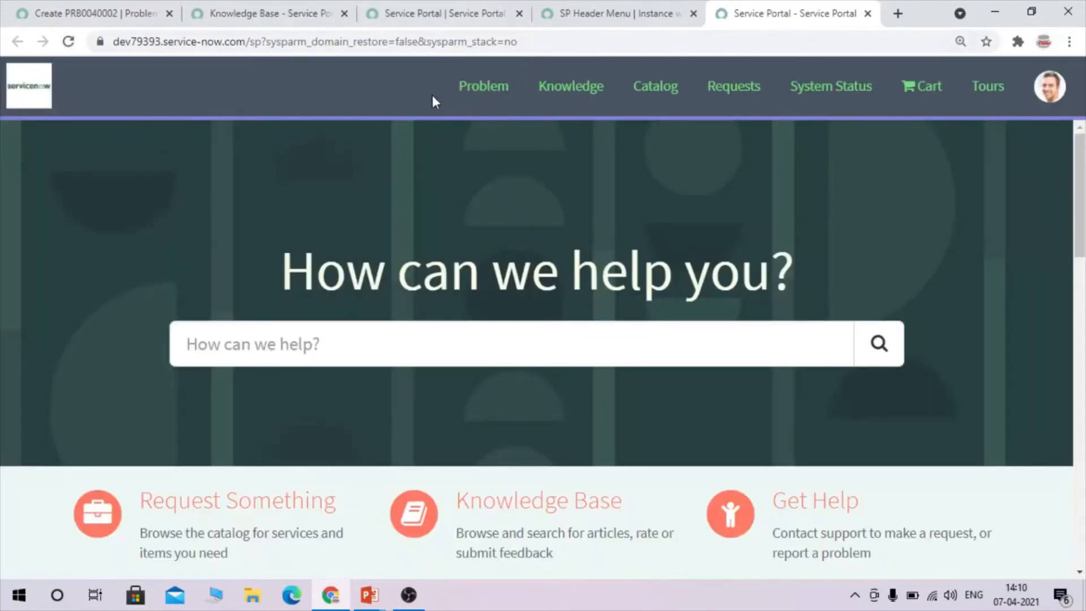
pyautogui.click(488, 81)
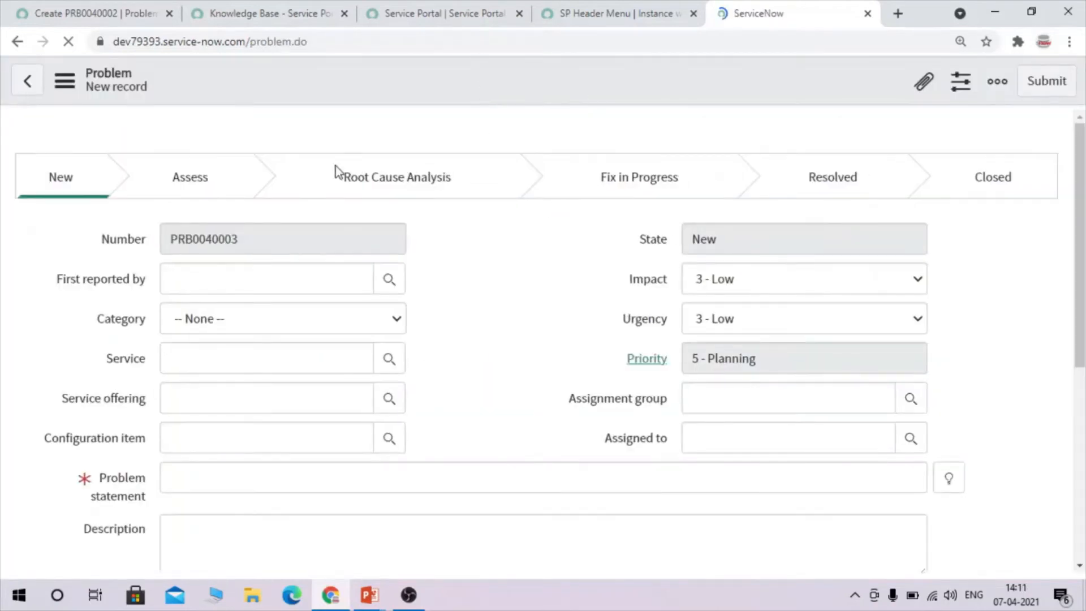
pyautogui.scroll(-4, 552, 296)
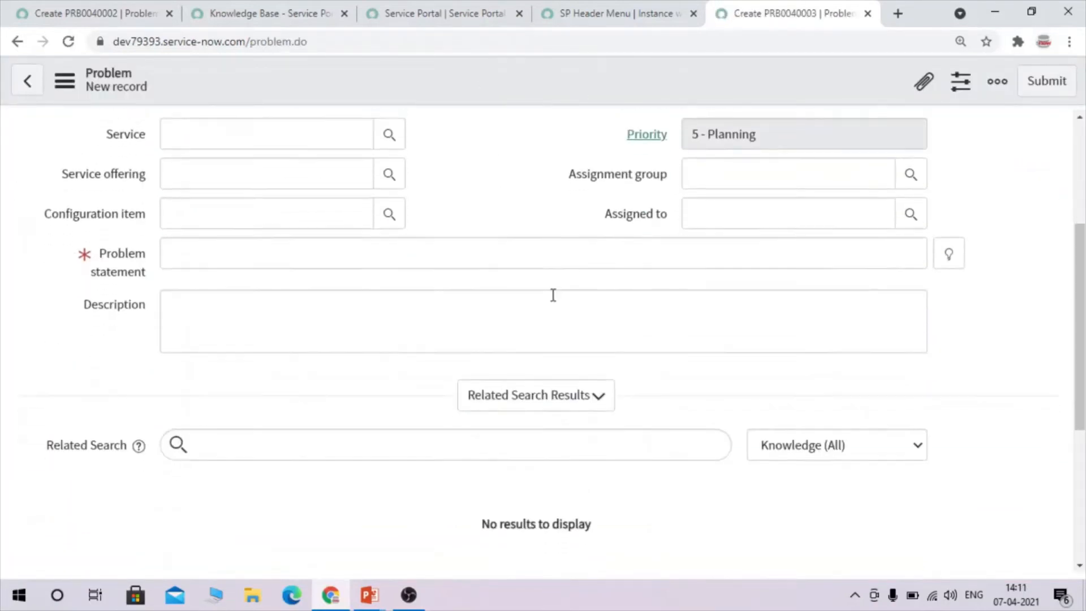
pyautogui.scroll(-6, 552, 294)
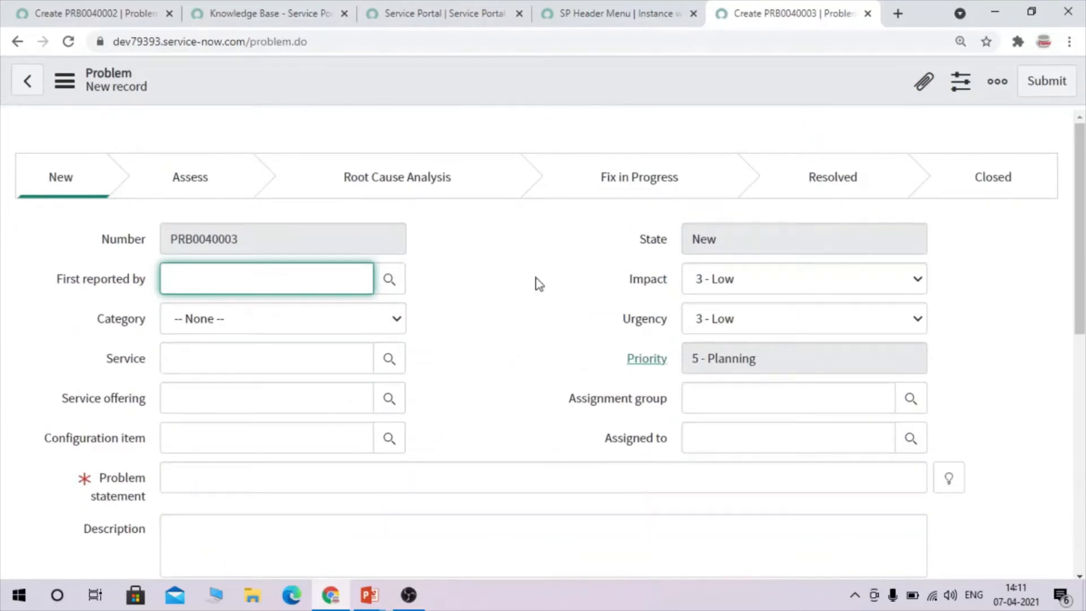
# Step: Go back to the ServiceNow instance home from the first problem form by removing problem.do from its address
pyautogui.click(588, 13)
pyautogui.click(121, 8)
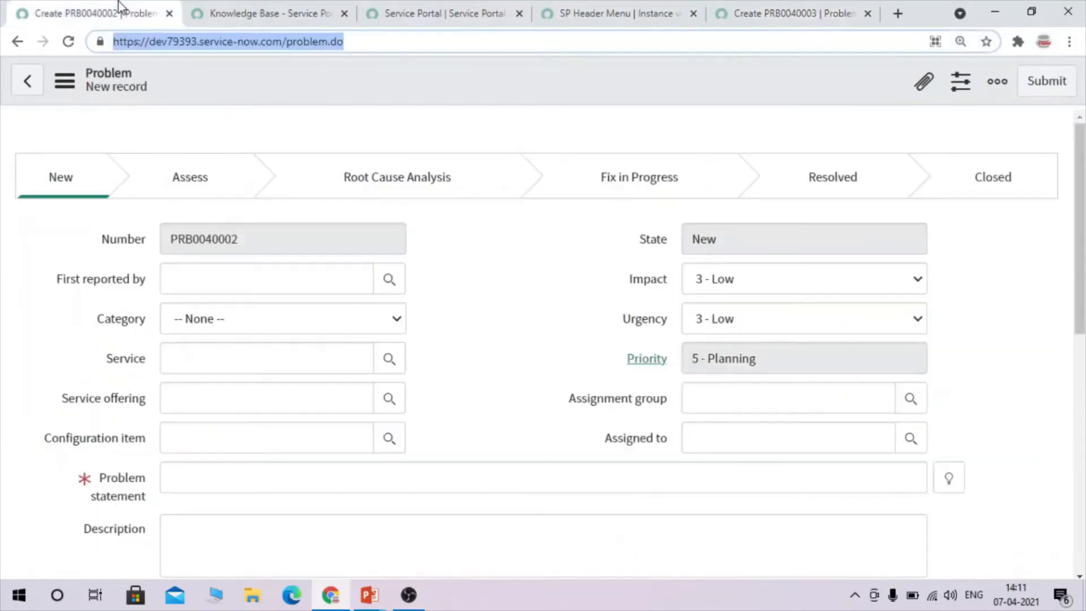
pyautogui.click(280, 50)
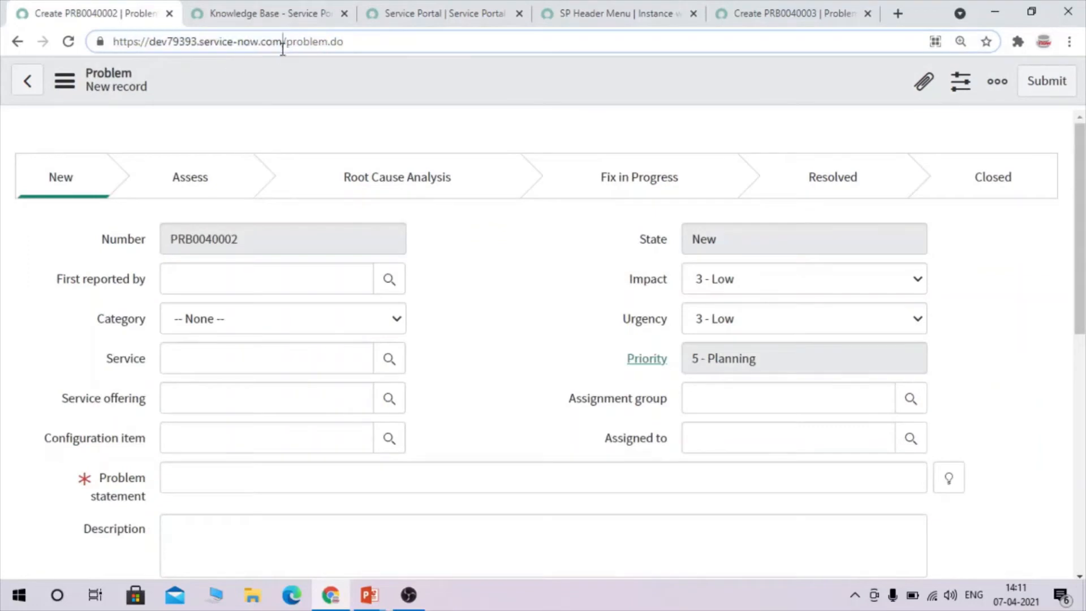
pyautogui.moveTo(286, 42); pyautogui.dragTo(420, 61)
pyautogui.press('BackSpace')
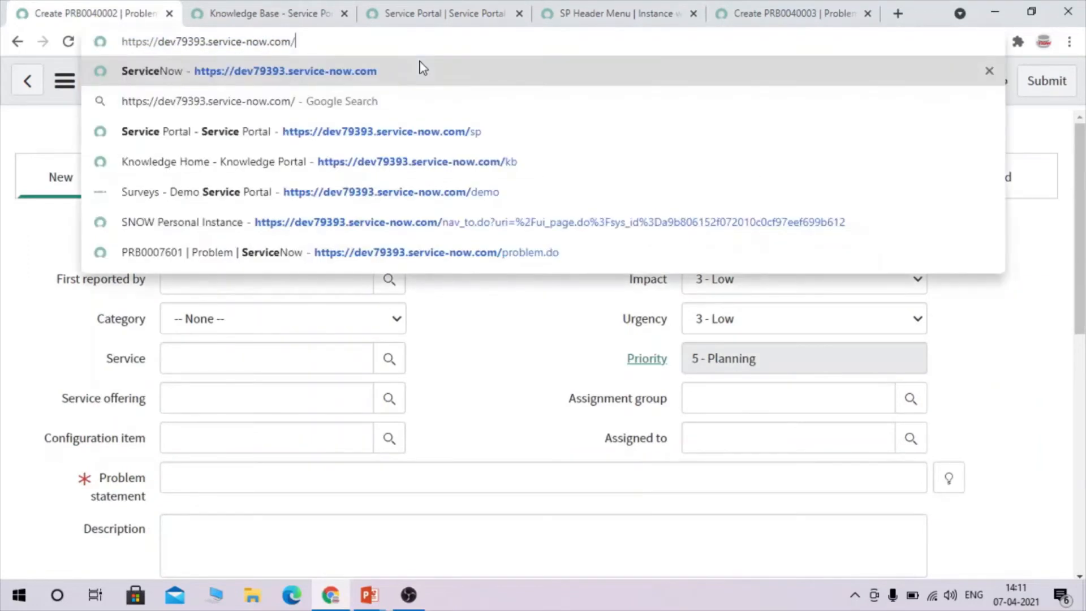
pyautogui.press('Return')
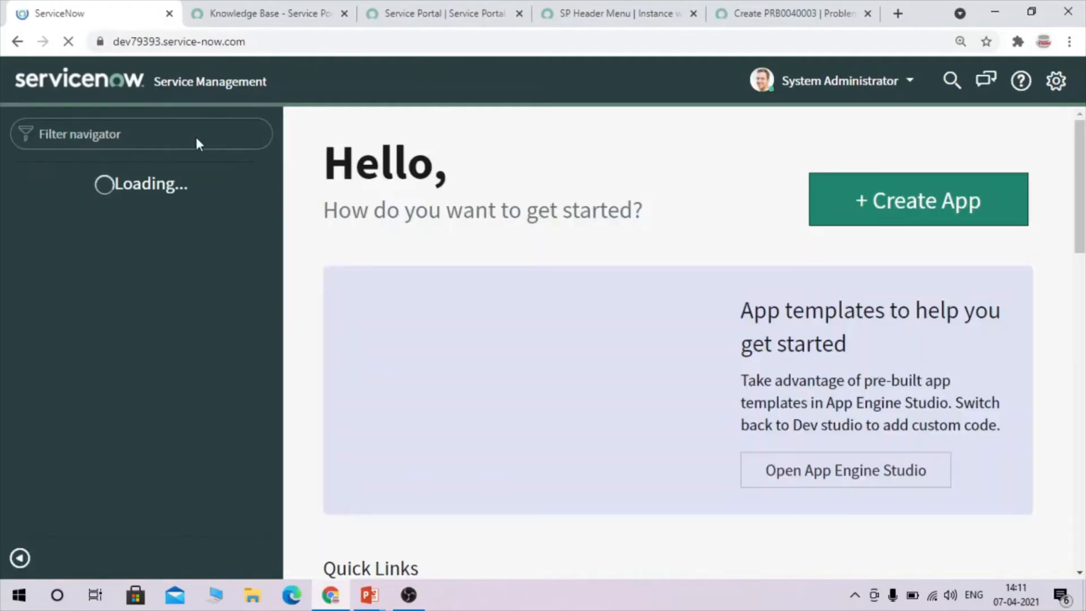
# Step: Filter the navigator for "service portal" and open Service Portal Configuration and the Portals list
pyautogui.click(118, 132)
pyautogui.write('ser')
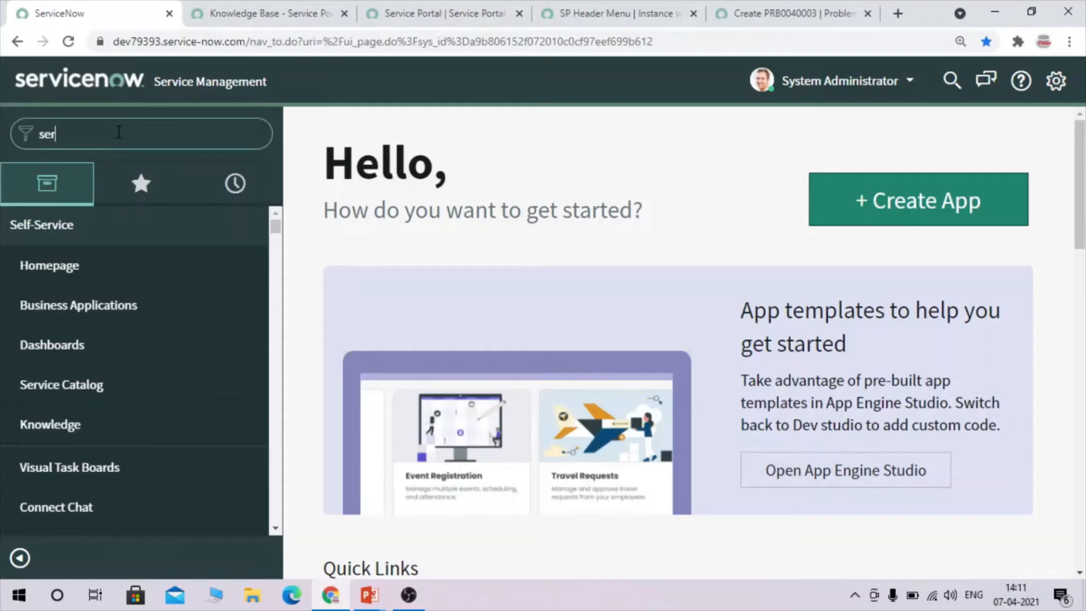
pyautogui.write('vice portal')
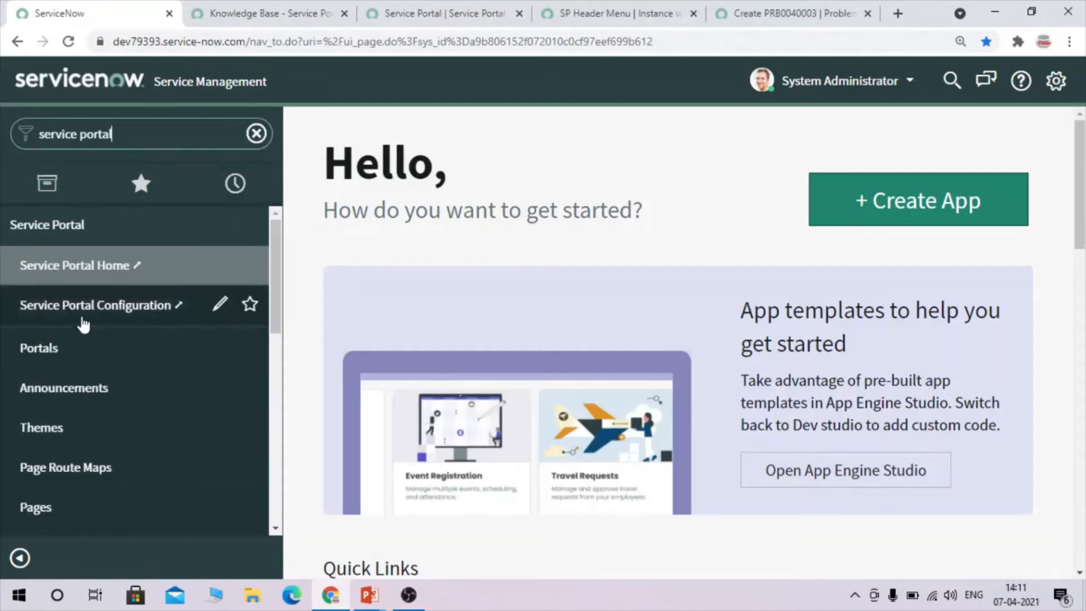
pyautogui.click(82, 310)
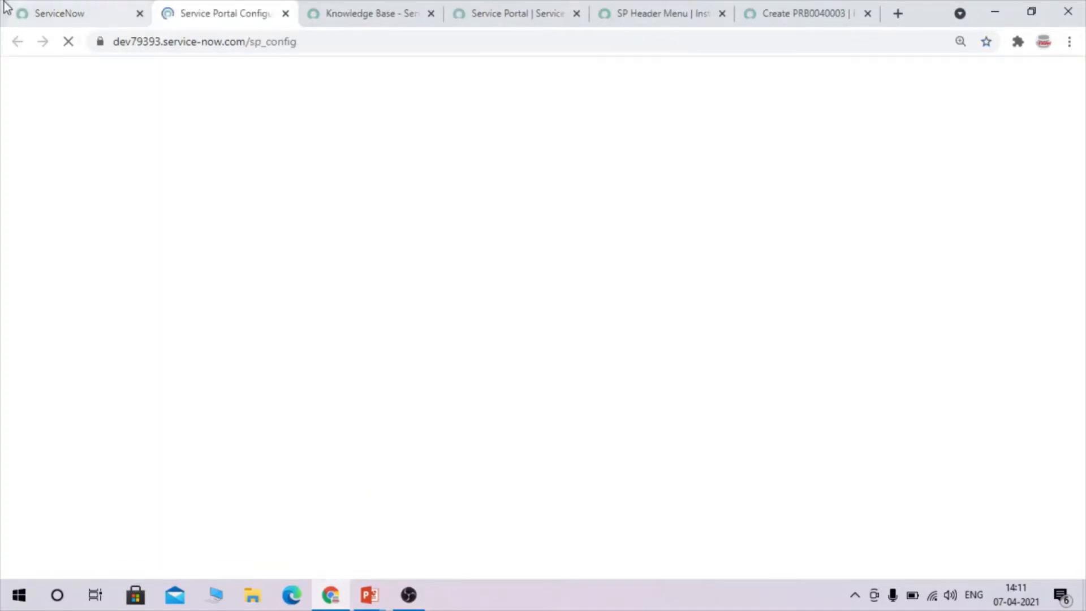
pyautogui.click(7, 8)
pyautogui.click(65, 352)
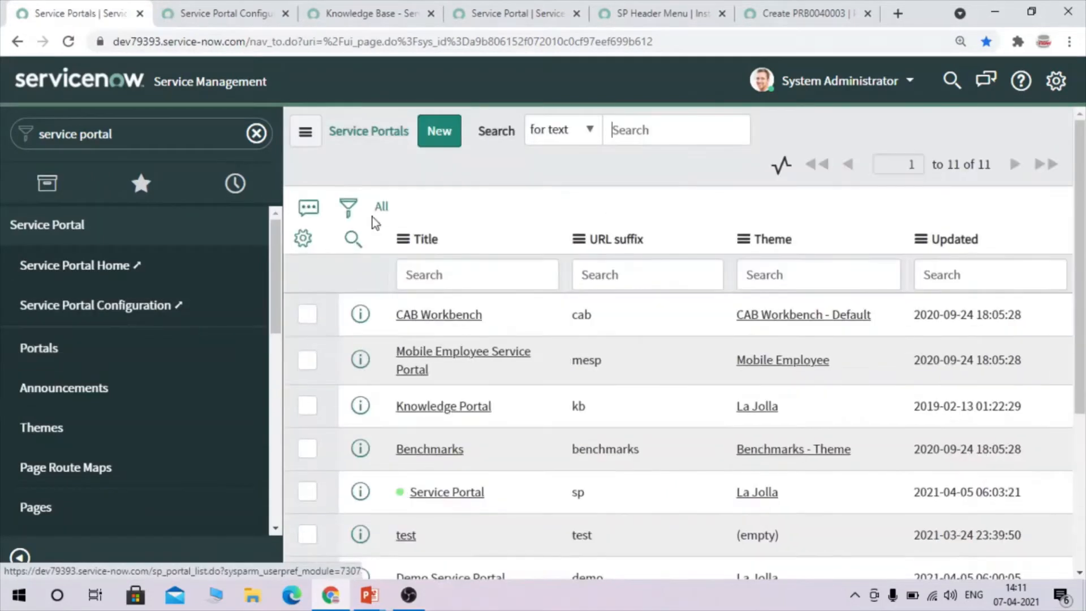
# Step: Create a service portal titled "New Portal" with the URL suffix "np" and save it
pyautogui.click(442, 138)
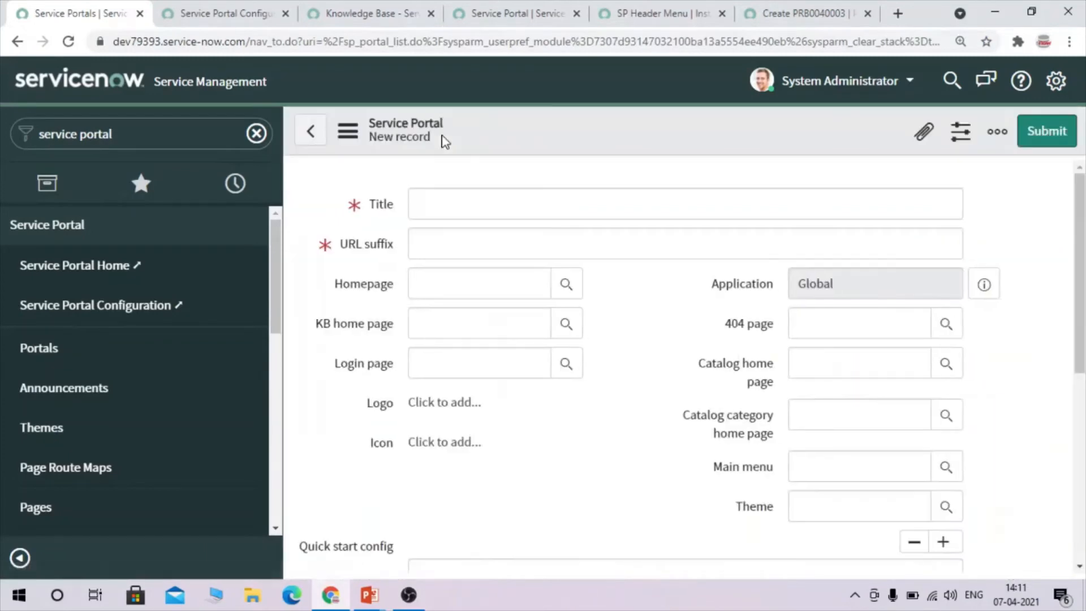
pyautogui.click(459, 210)
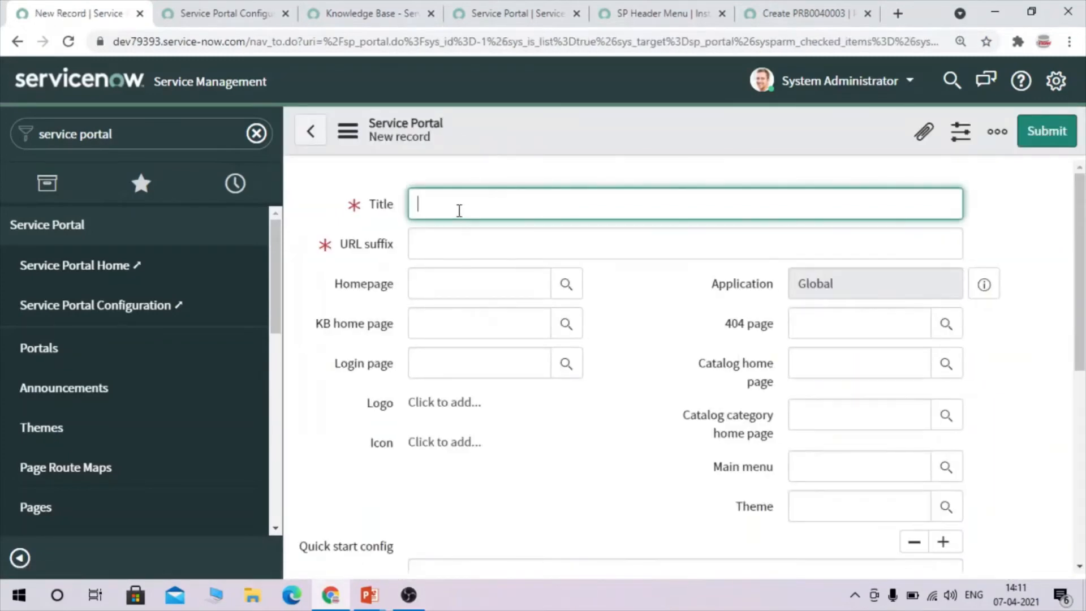
pyautogui.write('New Portal')
pyautogui.click(418, 243)
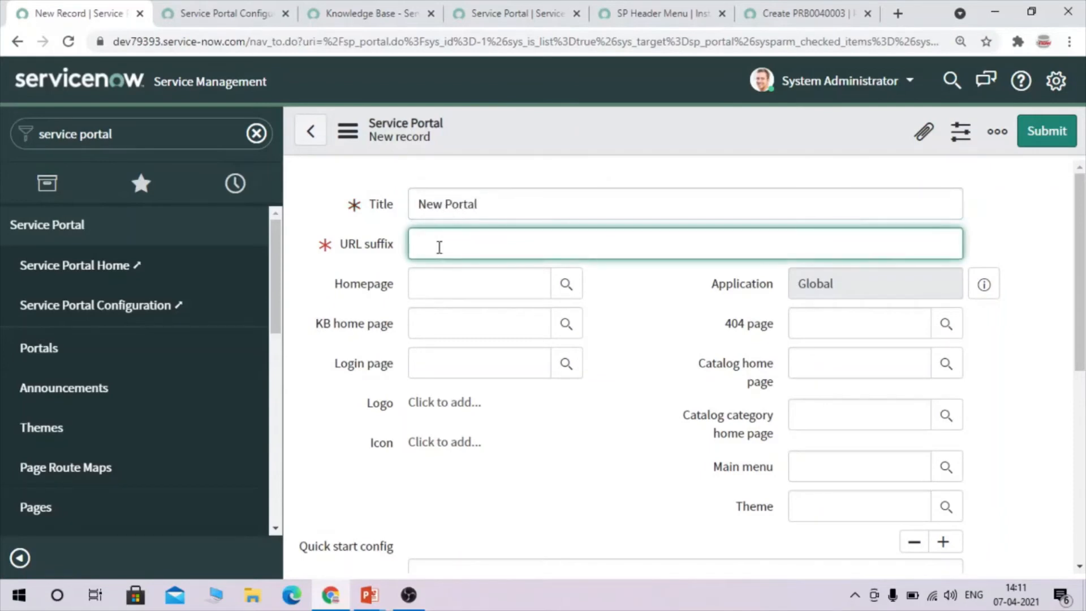
pyautogui.write('np')
pyautogui.rightClick(585, 118)
pyautogui.click(637, 136)
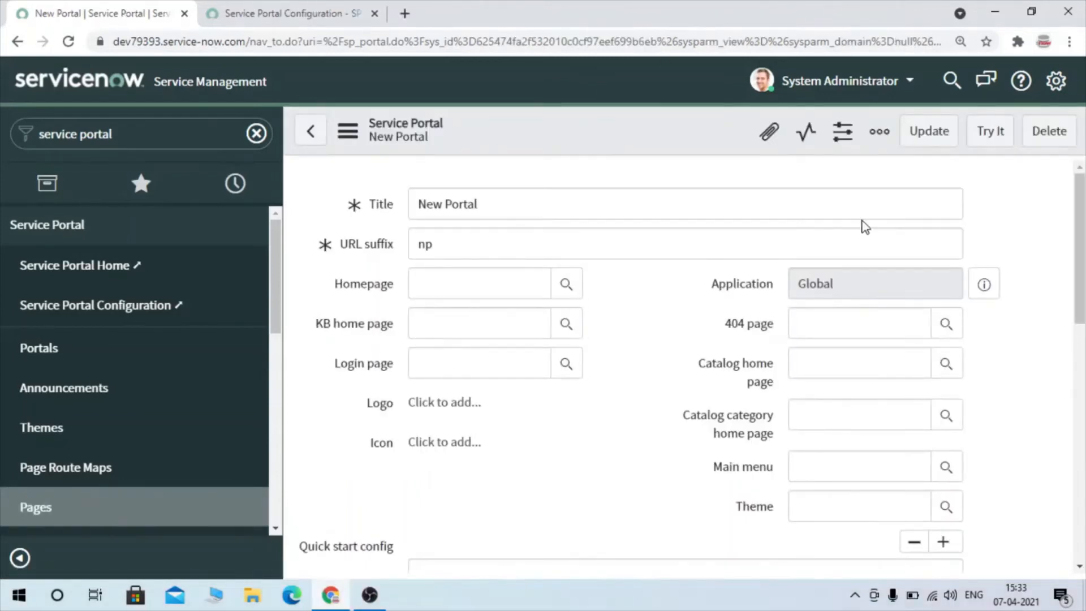
# Step: Open the Pages list separately from the portal record and look over the Service Portal Configuration options
pyautogui.tripleClick(528, 210)
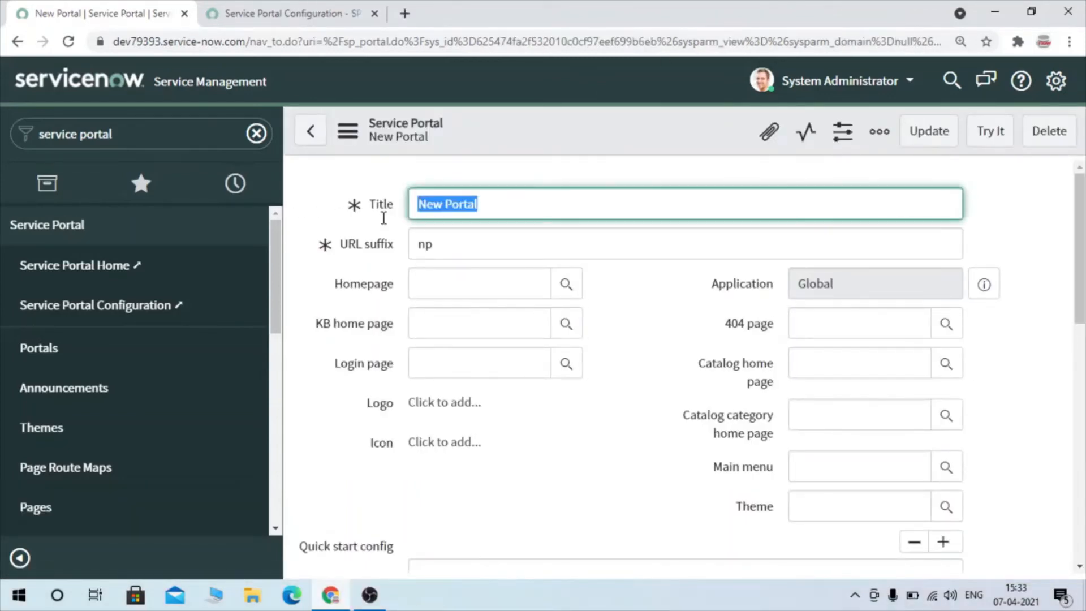
pyautogui.middleClick(31, 509)
pyautogui.click(412, 2)
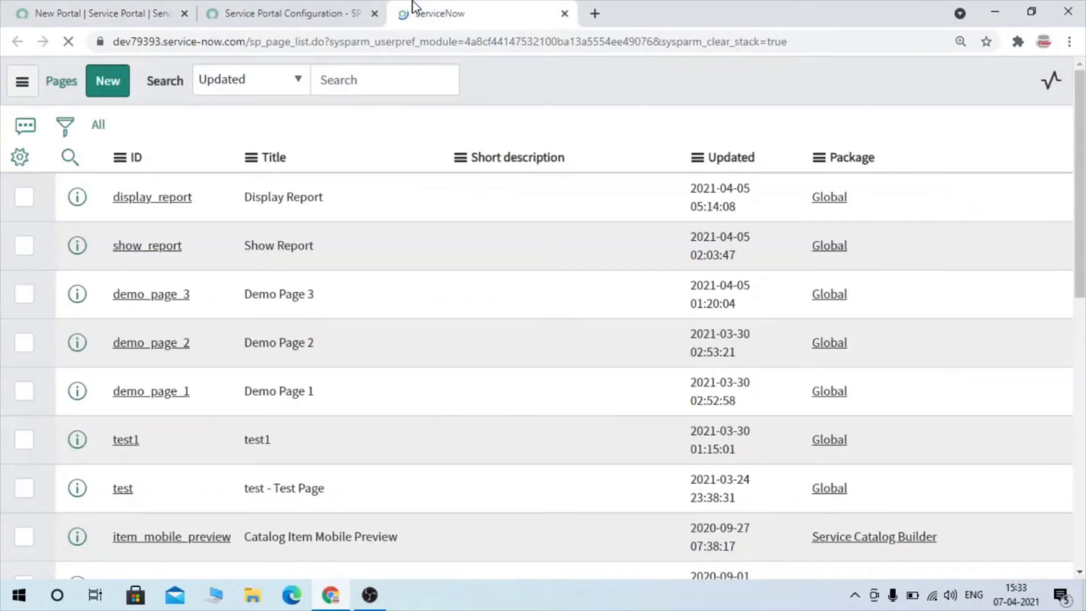
pyautogui.click(236, 7)
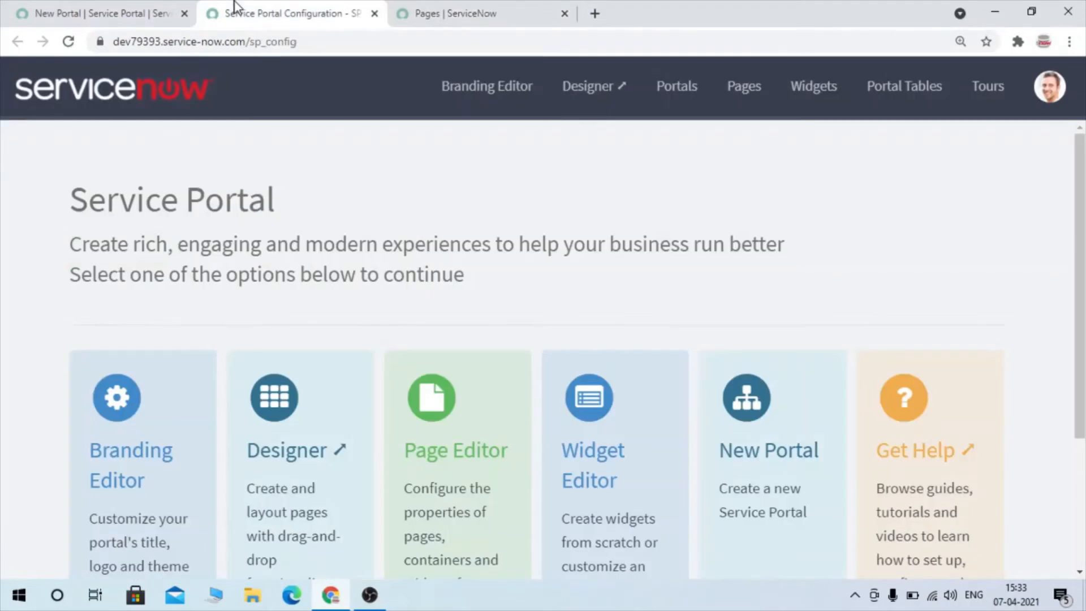
pyautogui.scroll(-4, 319, 359)
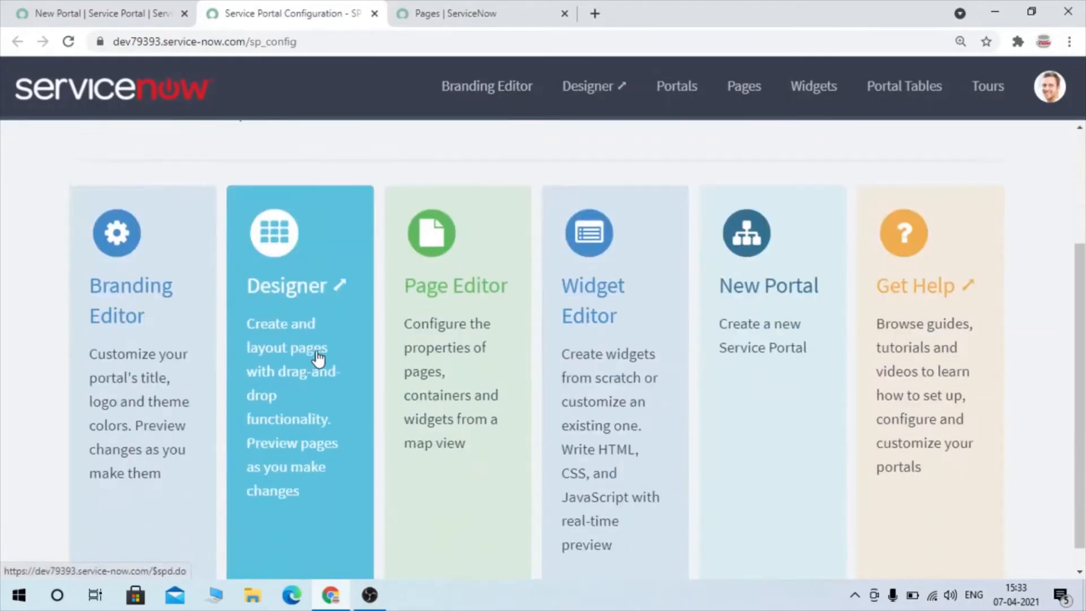
pyautogui.click(454, 1)
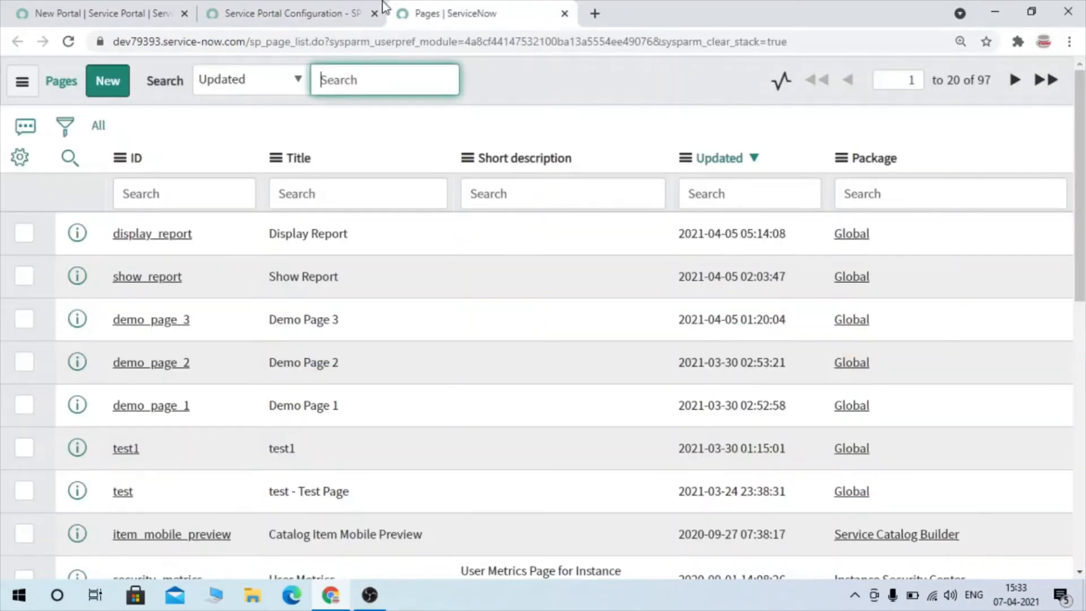
# Step: Create a page titled "Menu with new Page" with the ID "menu_with_new_page" and save it
pyautogui.click(109, 83)
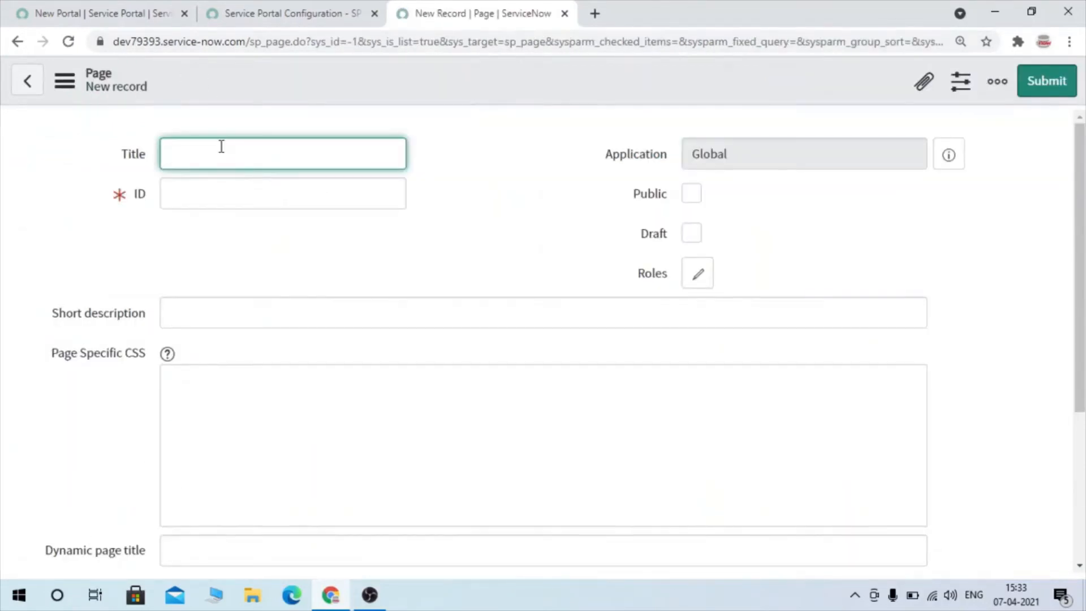
pyautogui.write('Menu with new Page')
pyautogui.click(203, 190)
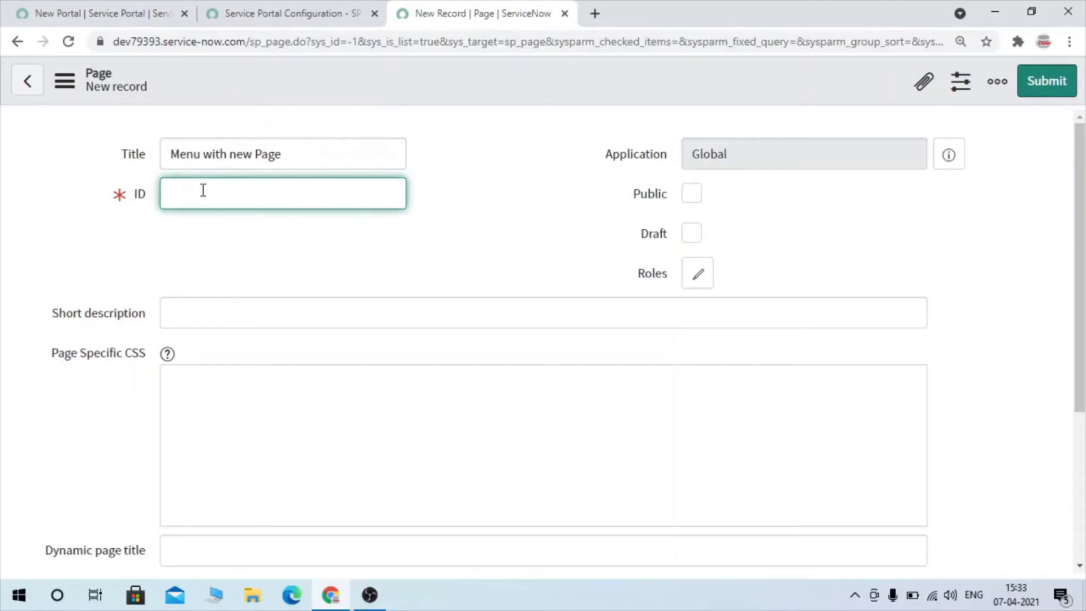
pyautogui.write('menu_with_new_page')
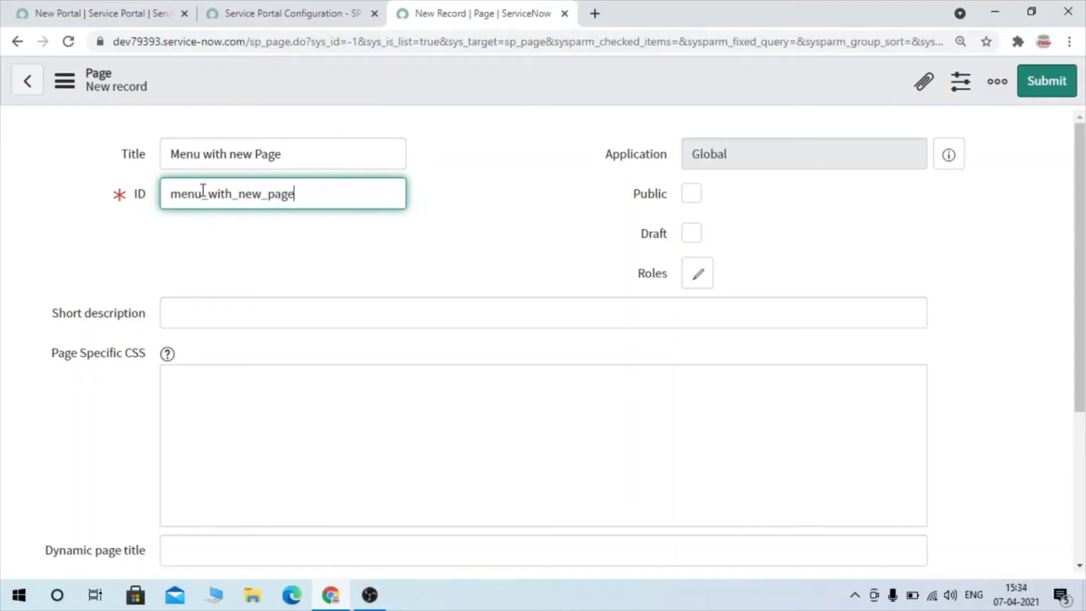
pyautogui.scroll(-4, 343, 265)
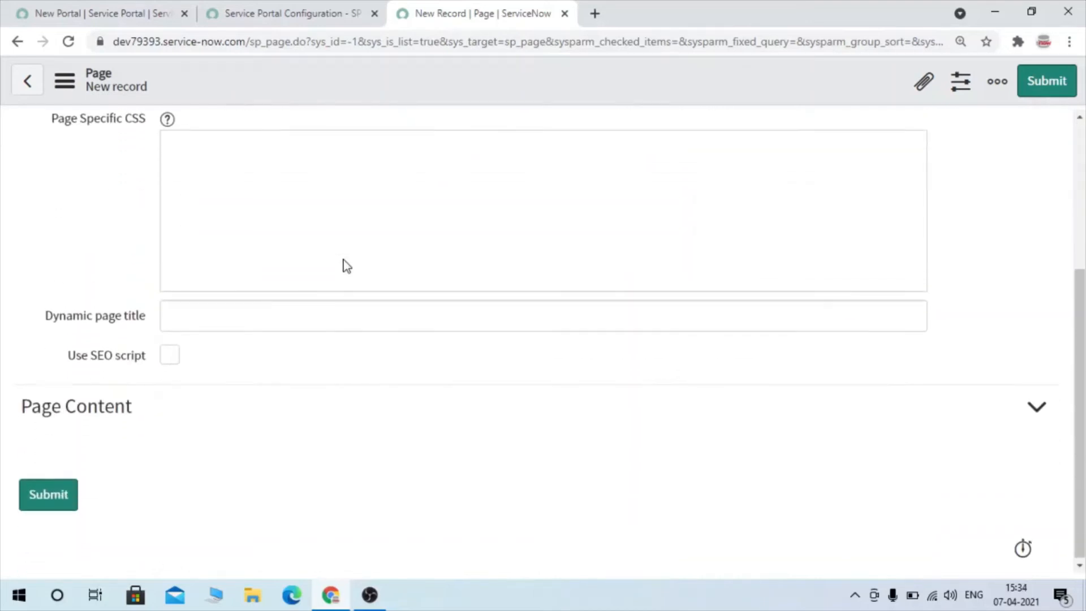
pyautogui.scroll(4, 347, 266)
pyautogui.rightClick(405, 90)
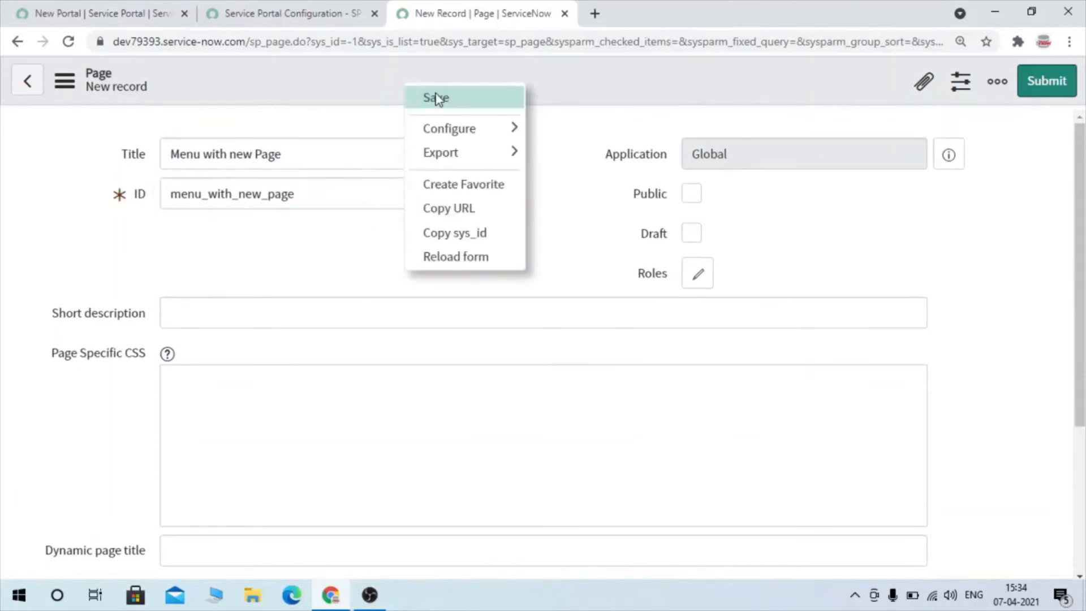
pyautogui.click(435, 97)
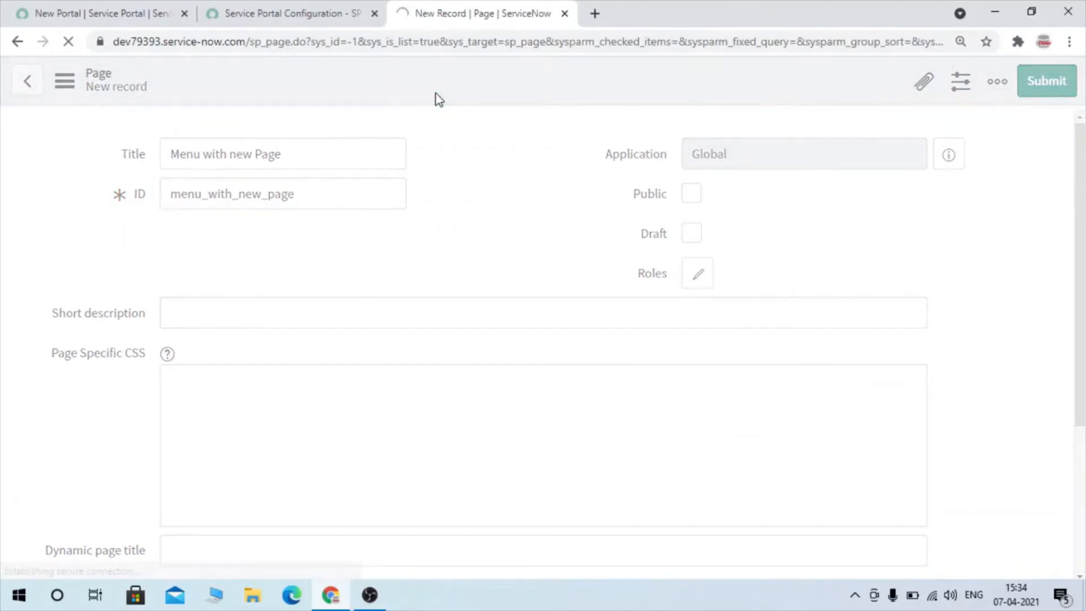
# Step: Add a container to the Menu with new Page record and open the container's Column 1
pyautogui.scroll(-10, 405, 262)
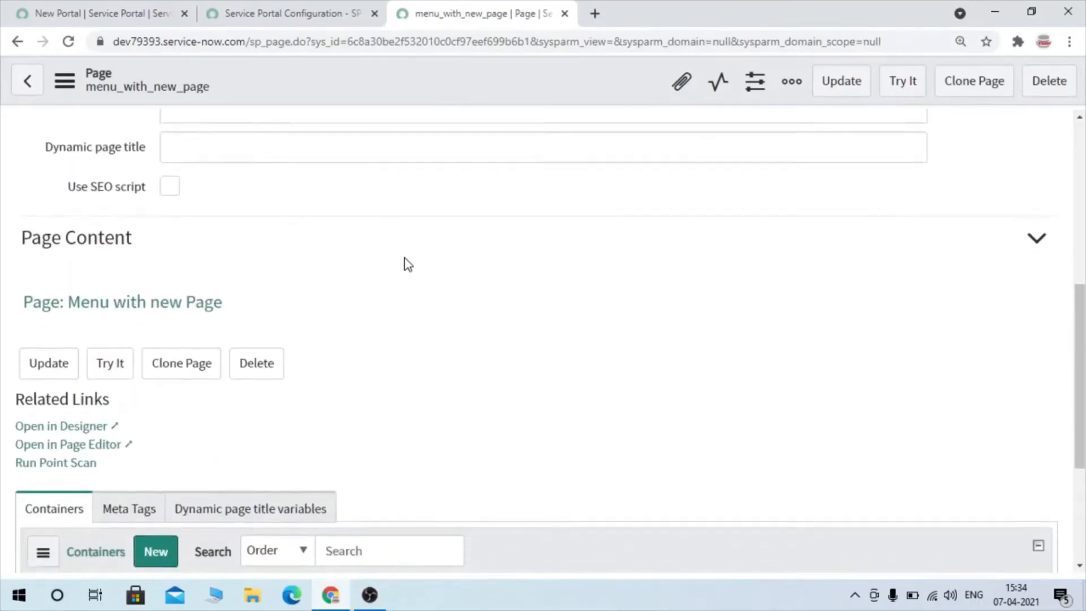
pyautogui.click(166, 332)
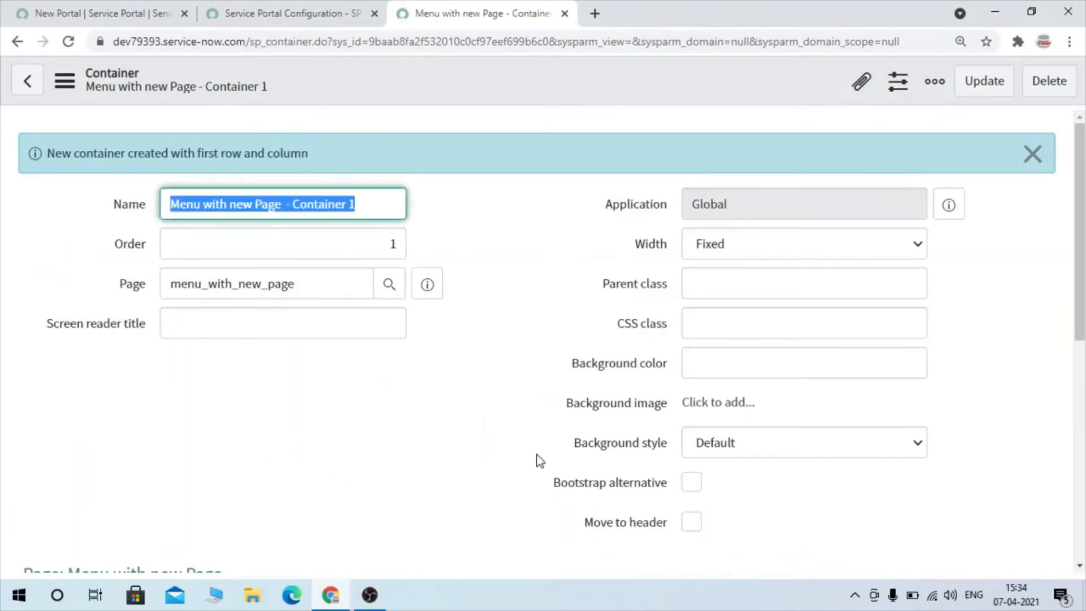
pyautogui.scroll(-6, 537, 455)
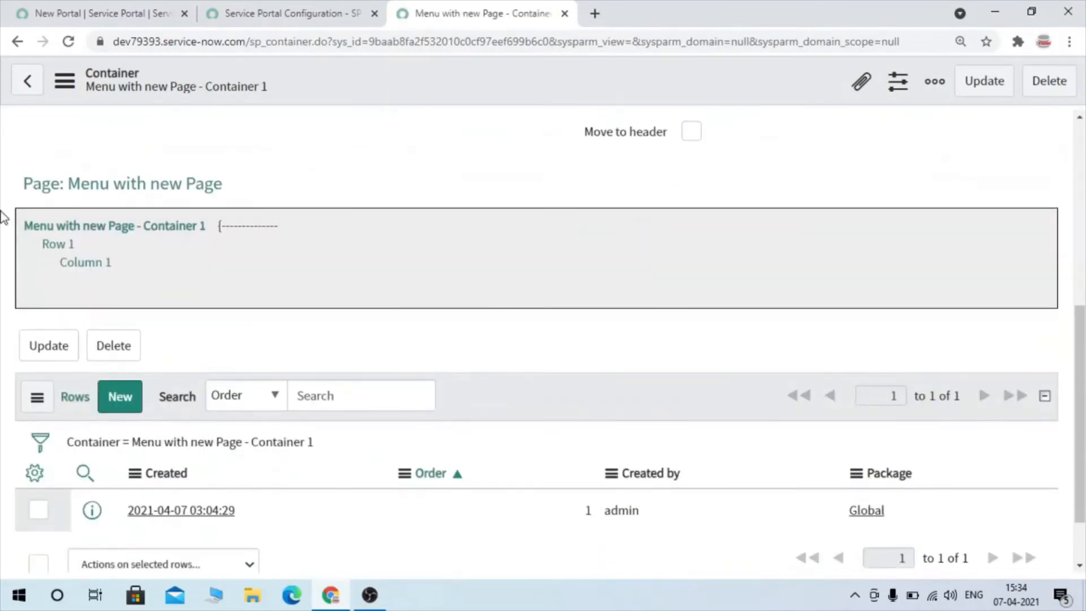
pyautogui.click(93, 269)
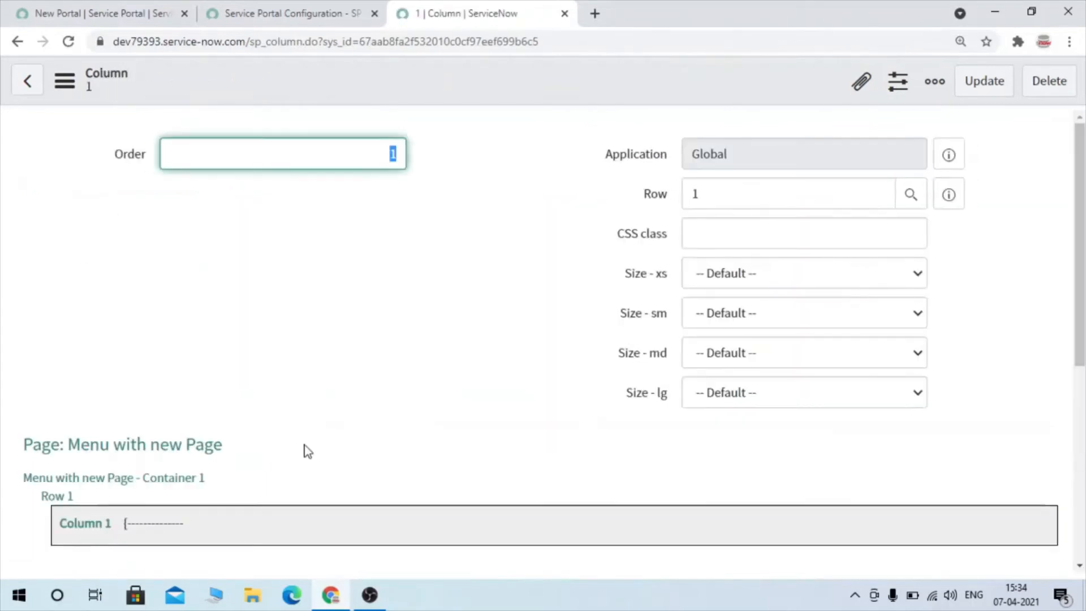
# Step: Create an instance in Column 1 titled "Menu Instance" with the class Instance with Menu, and save it
pyautogui.scroll(-4, 305, 448)
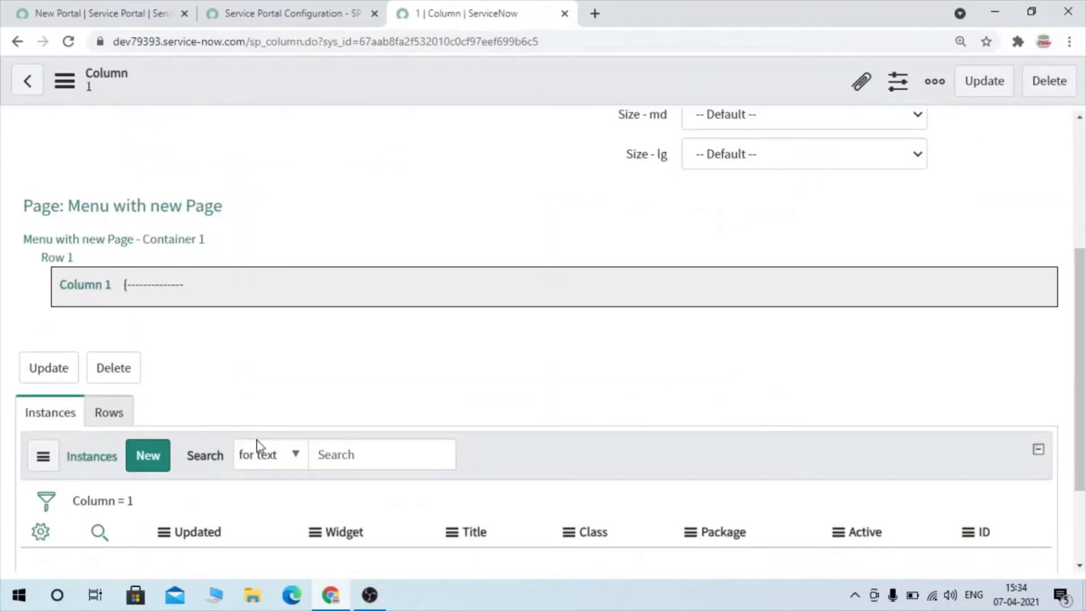
pyautogui.click(162, 458)
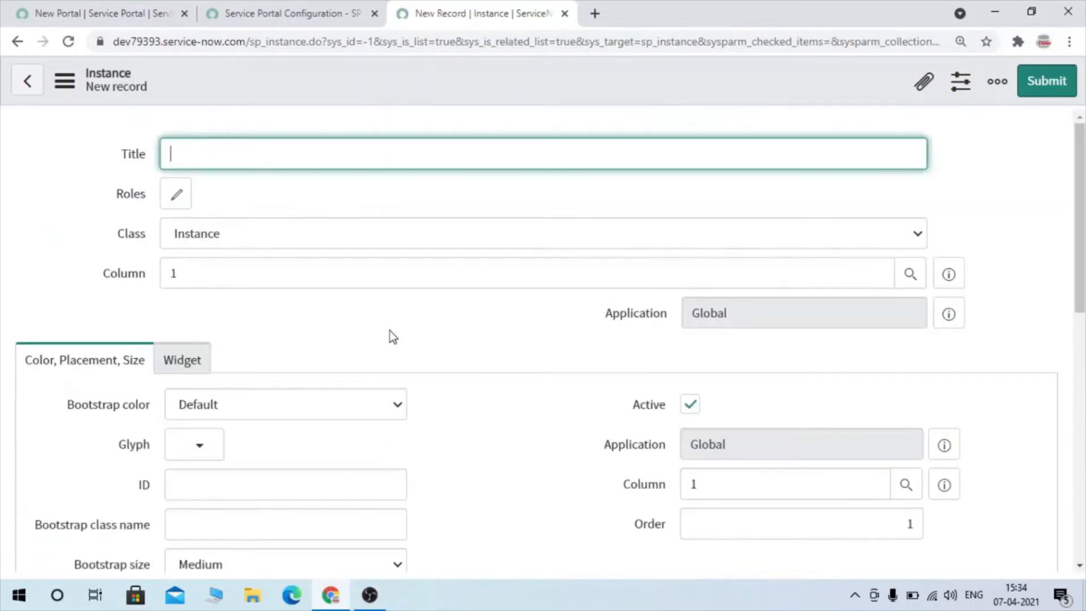
pyautogui.write('Menu Instance')
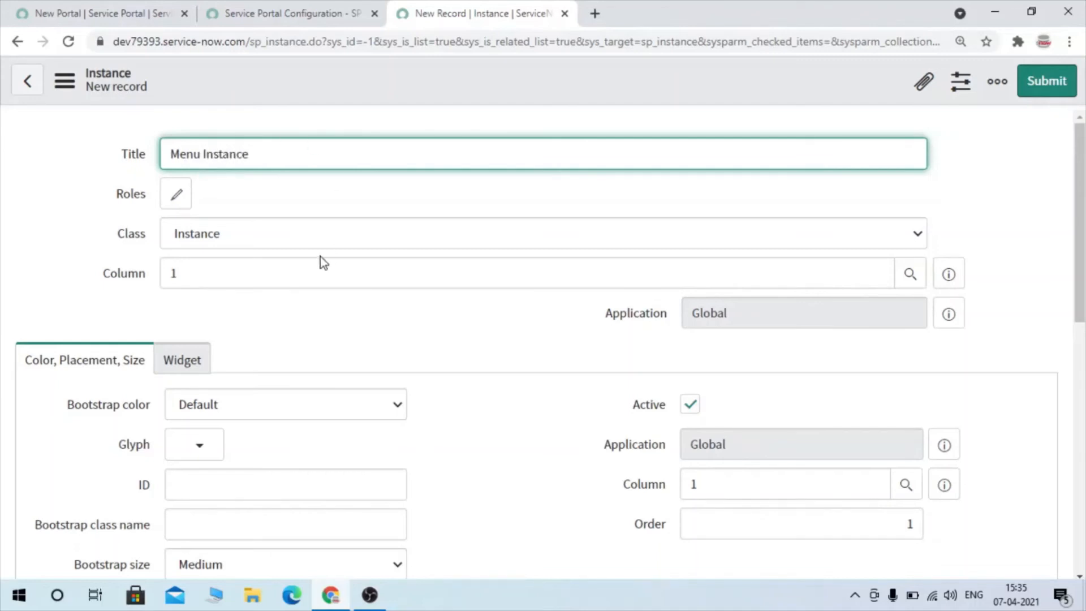
pyautogui.scroll(-1, 320, 257)
pyautogui.scroll(-2, 320, 257)
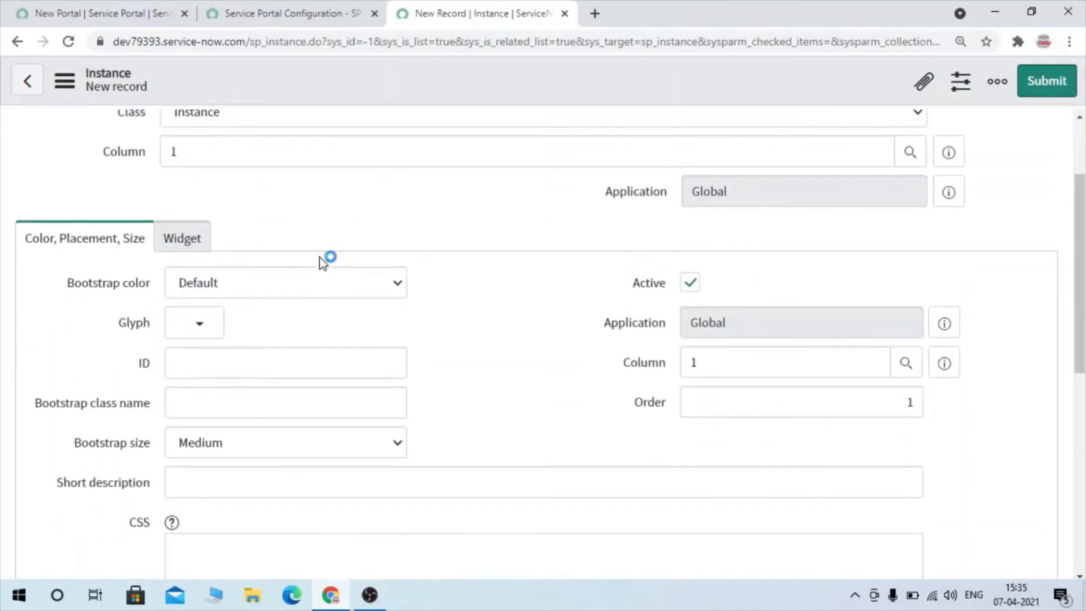
pyautogui.scroll(2, 322, 261)
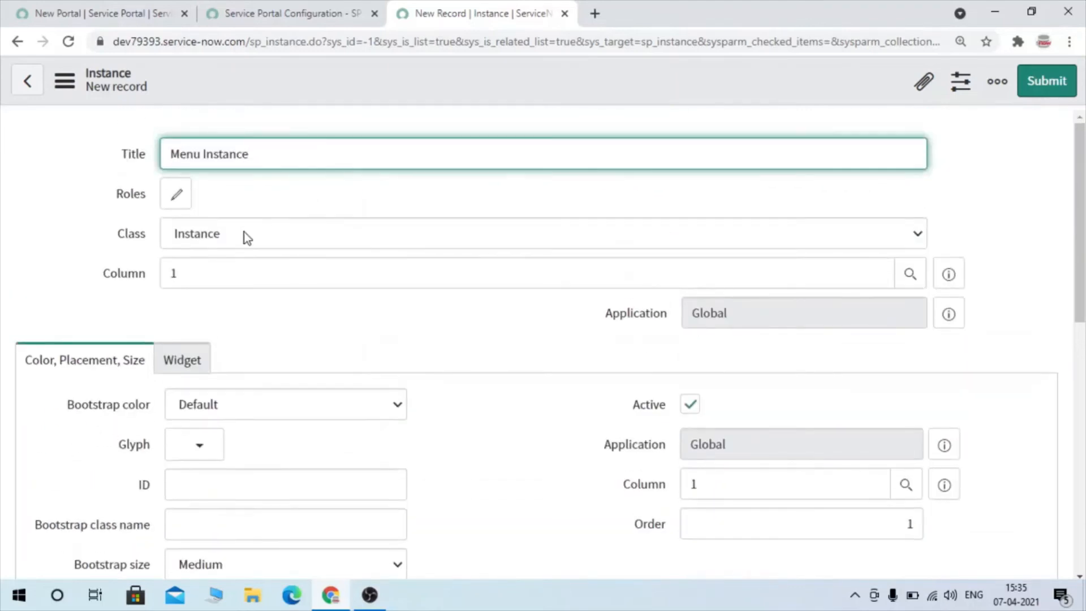
pyautogui.click(243, 233)
pyautogui.click(242, 325)
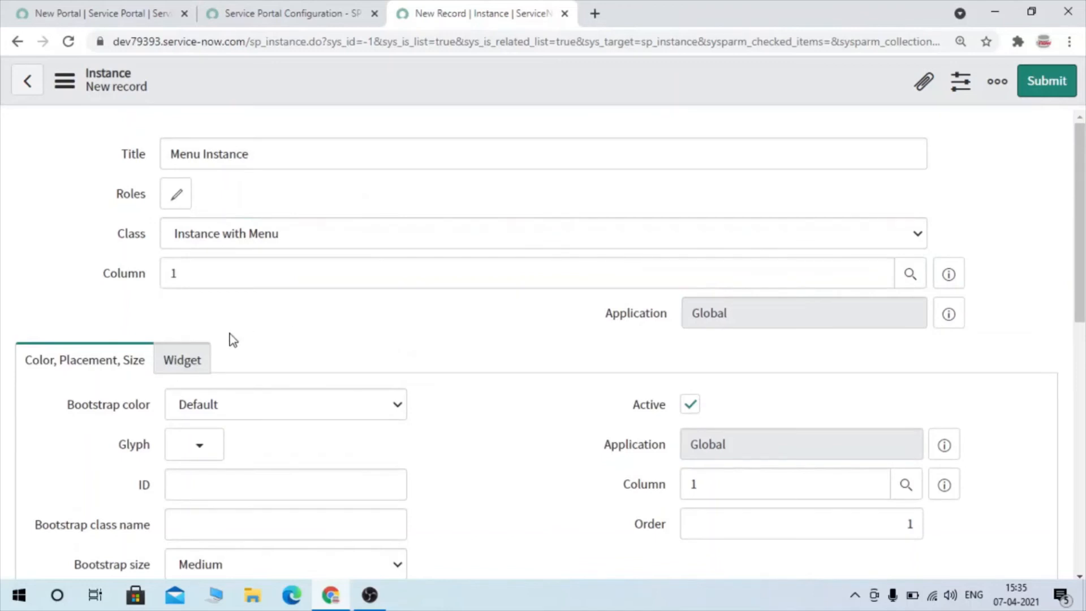
pyautogui.rightClick(250, 93)
pyautogui.click(318, 108)
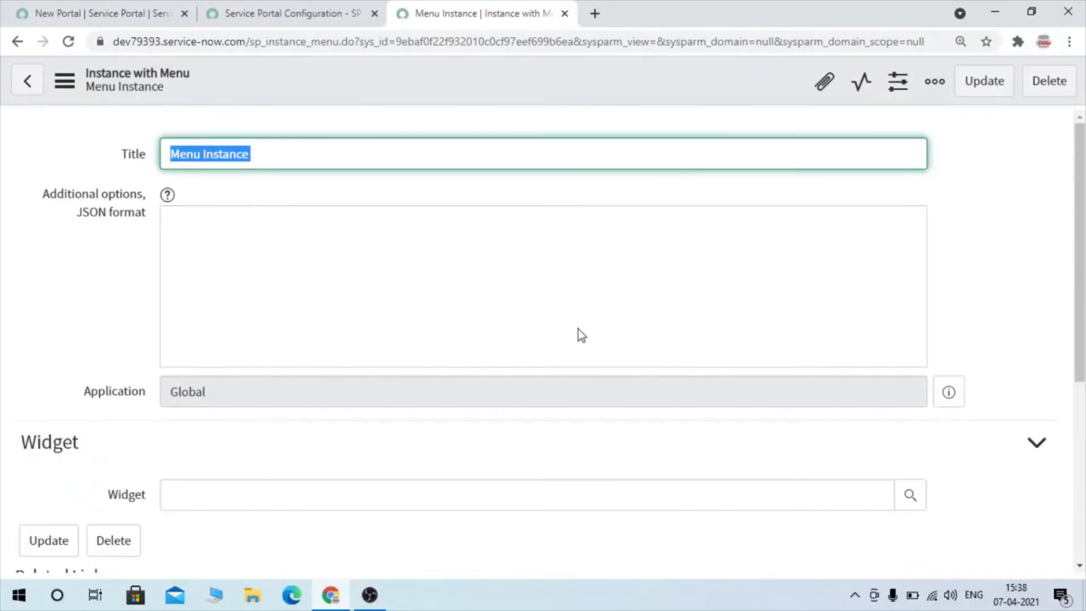
pyautogui.scroll(-4, 321, 192)
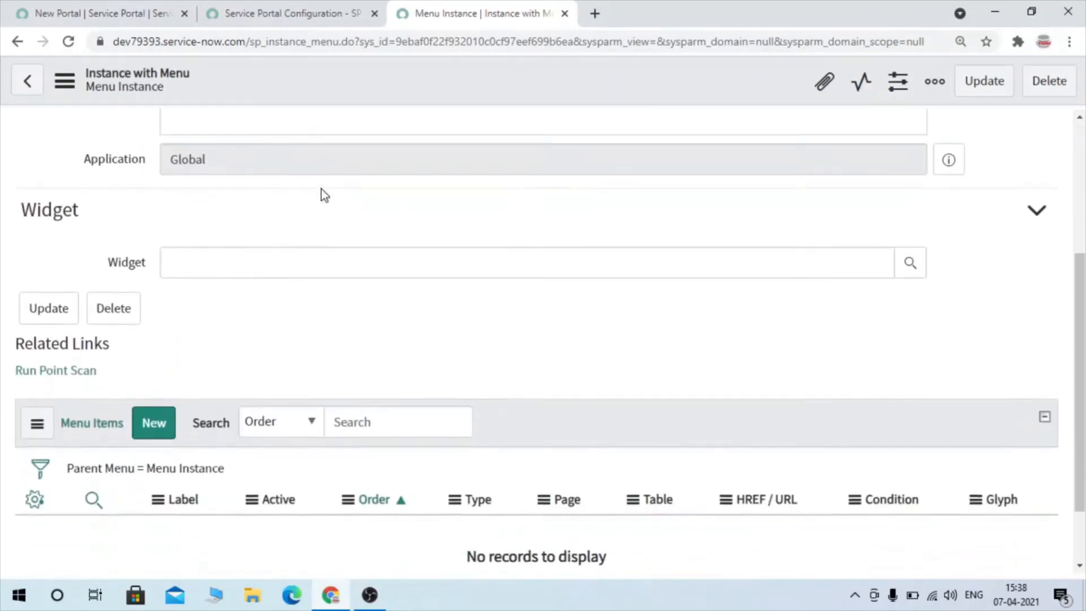
# Step: Assign the Header Menu widget to the Menu Instance record and save it
pyautogui.click(255, 273)
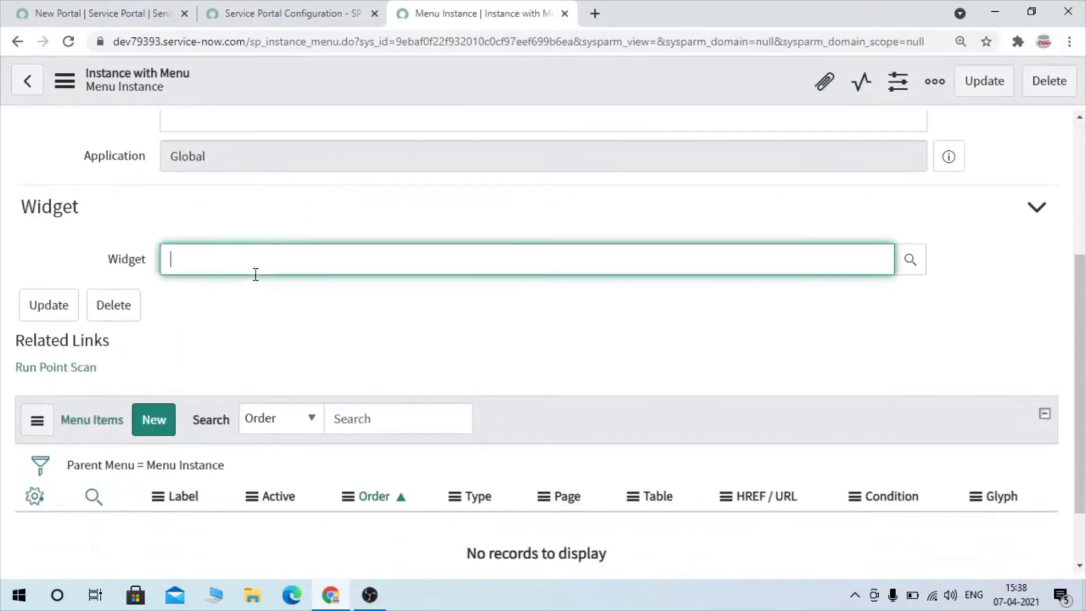
pyautogui.write('heasde')
pyautogui.press('BackSpace')
pyautogui.press('BackSpace')
pyautogui.write('der')
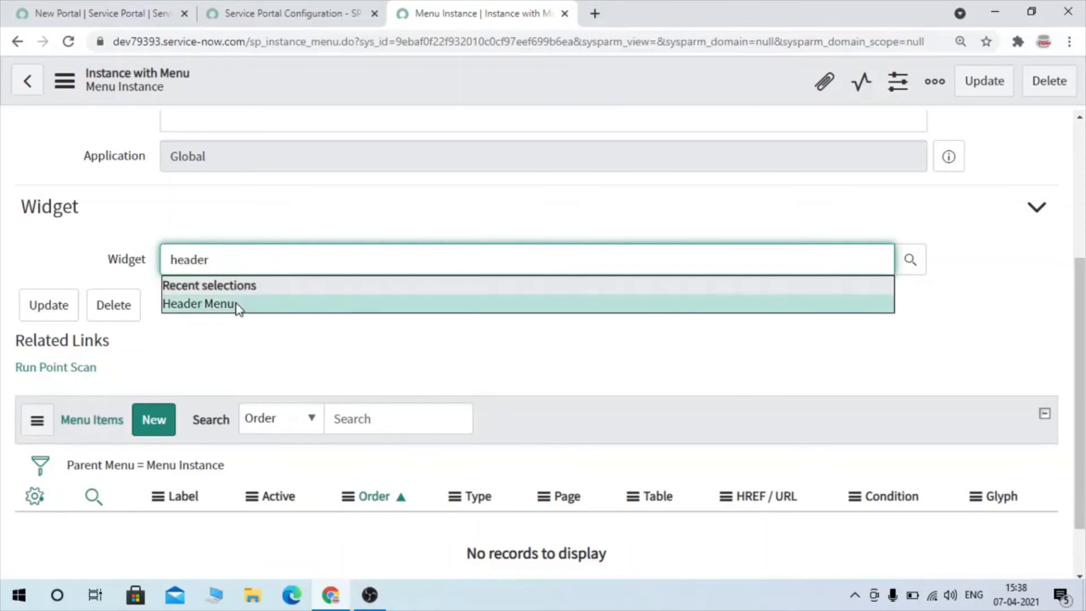
pyautogui.click(237, 308)
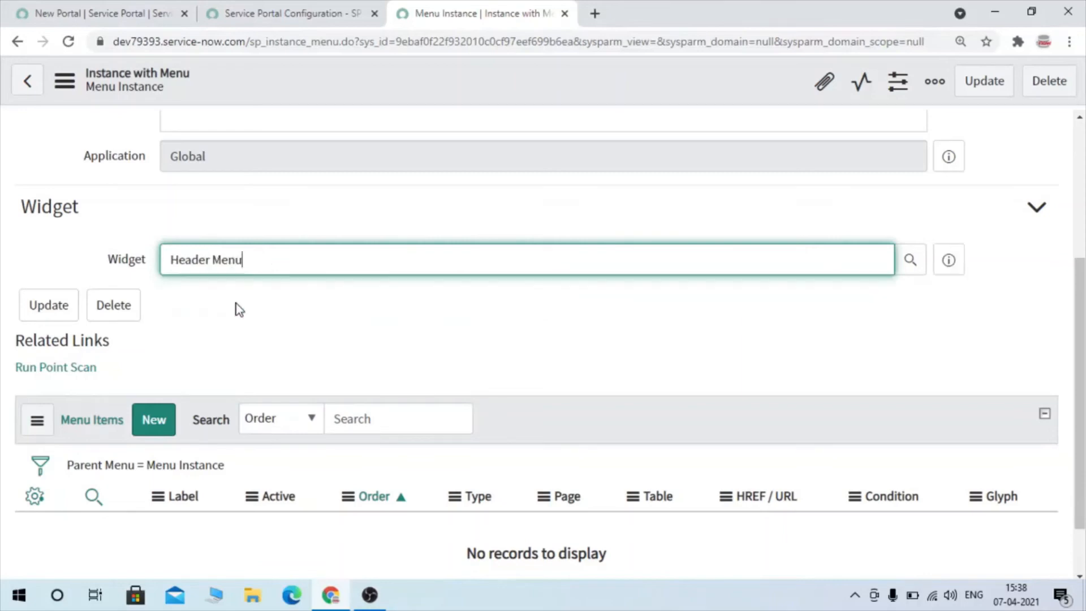
pyautogui.moveTo(245, 264); pyautogui.dragTo(147, 264)
pyautogui.click(269, 262)
pyautogui.moveTo(269, 263); pyautogui.dragTo(82, 255)
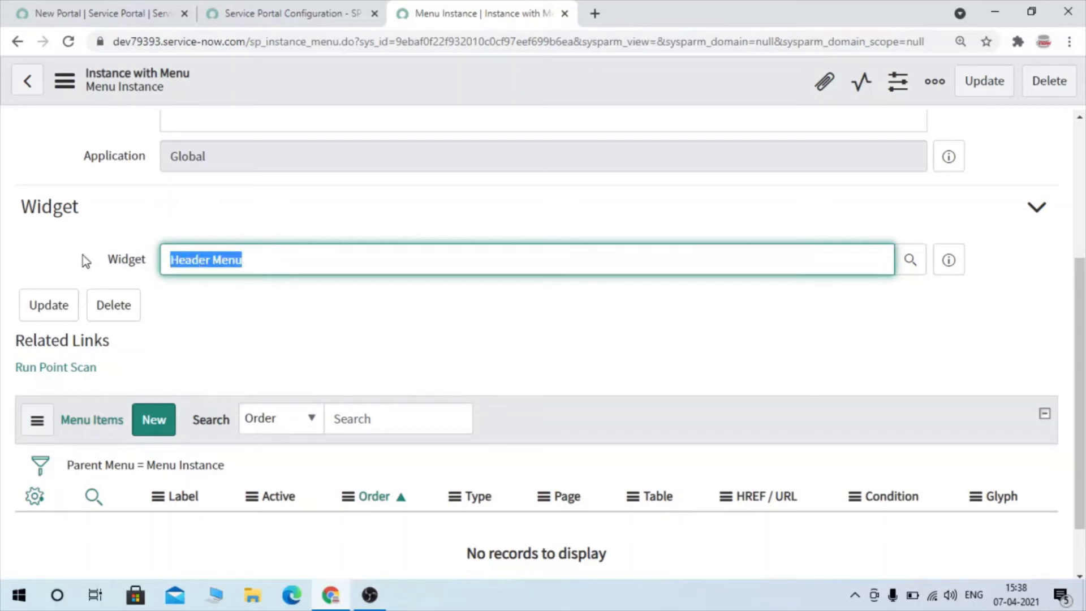
pyautogui.click(305, 363)
pyautogui.scroll(4, 304, 363)
pyautogui.scroll(-2, 306, 364)
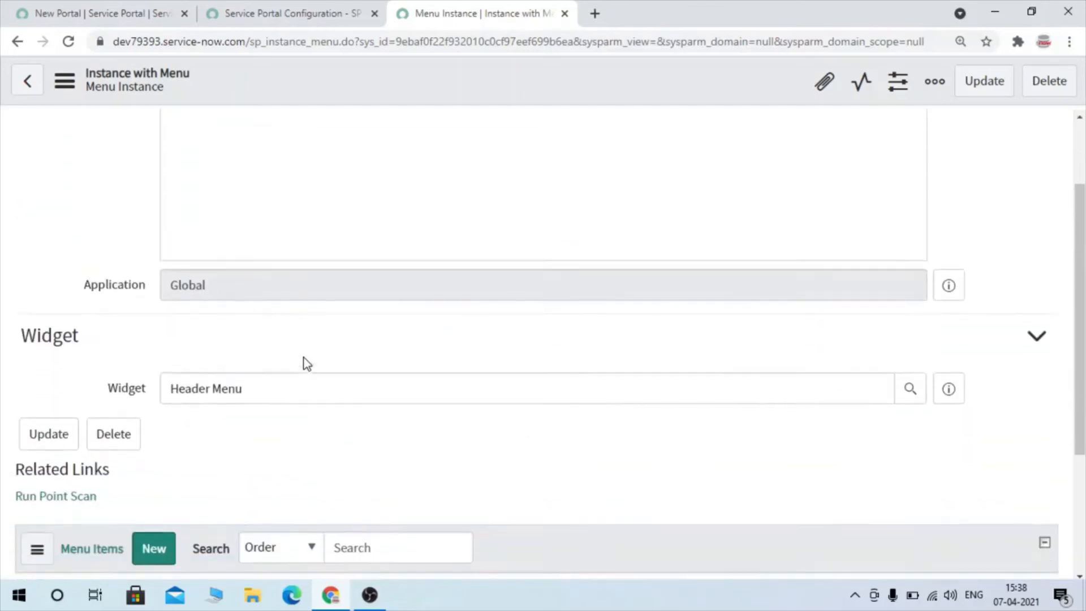
pyautogui.rightClick(344, 95)
pyautogui.click(384, 103)
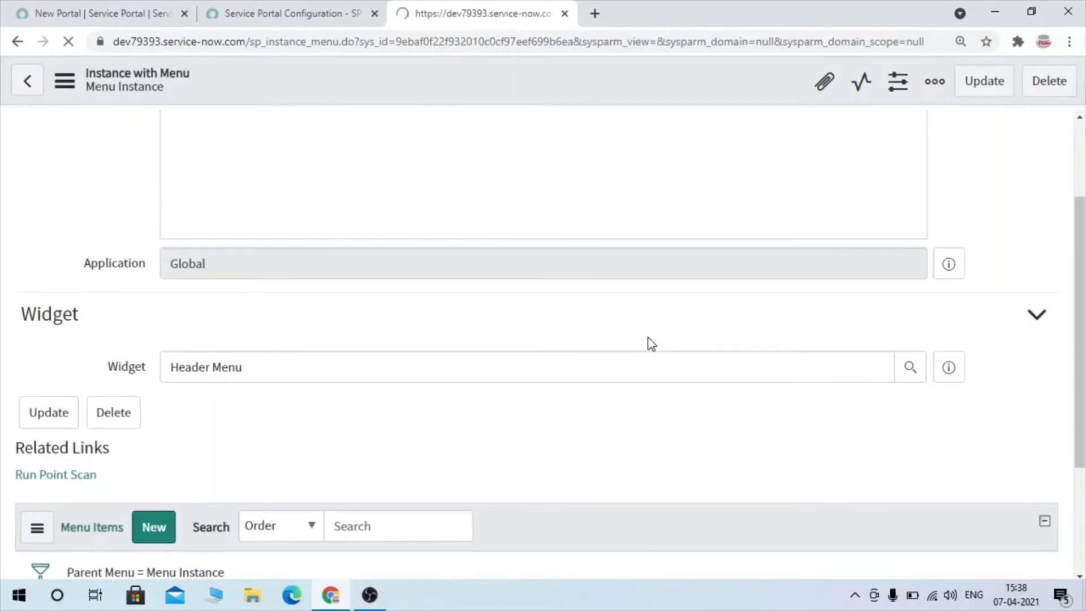
# Step: Add a menu item labelled "Problem" to Menu Instance, with type Page and page display_report, and save it
pyautogui.scroll(-5, 650, 343)
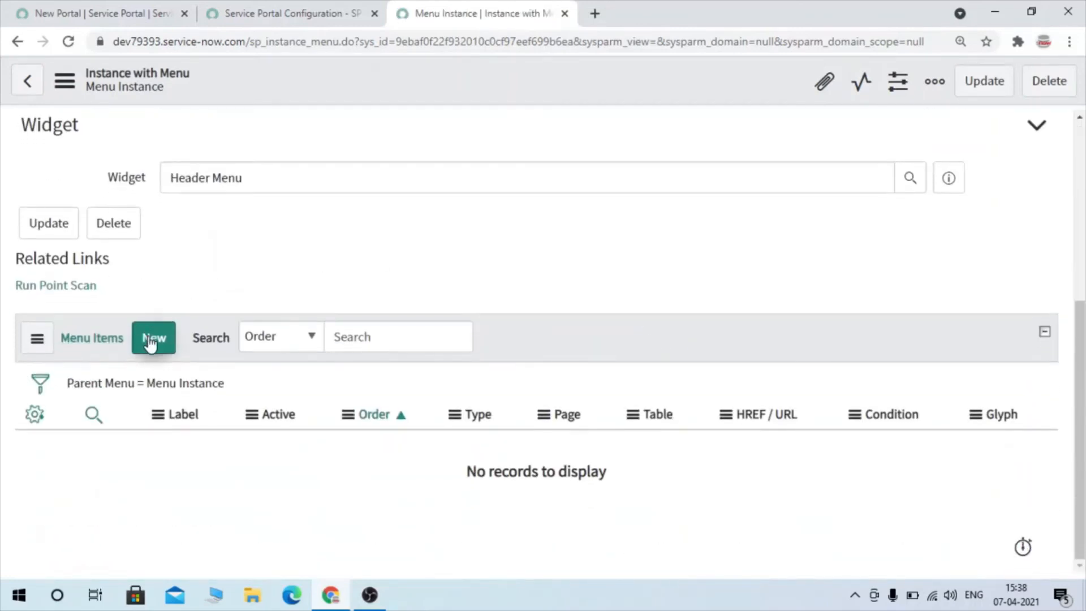
pyautogui.click(150, 341)
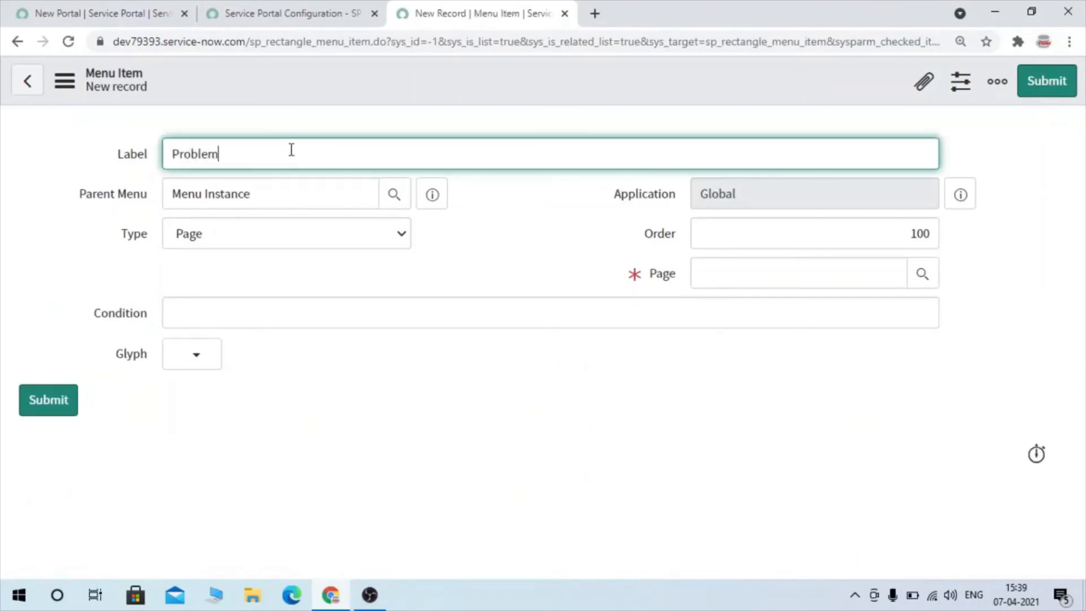
pyautogui.click(233, 233)
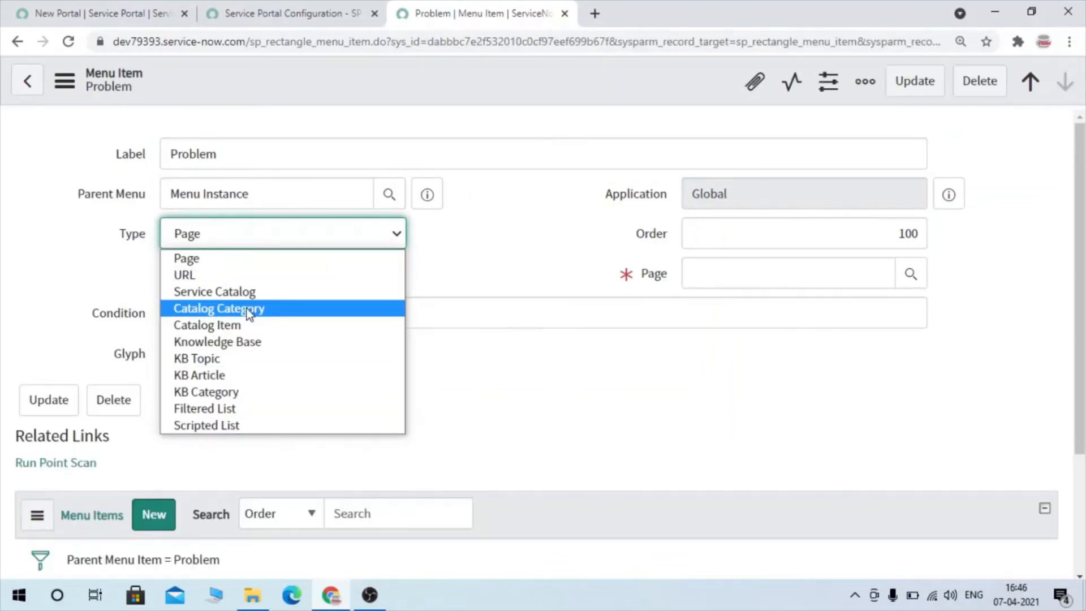
pyautogui.click(190, 259)
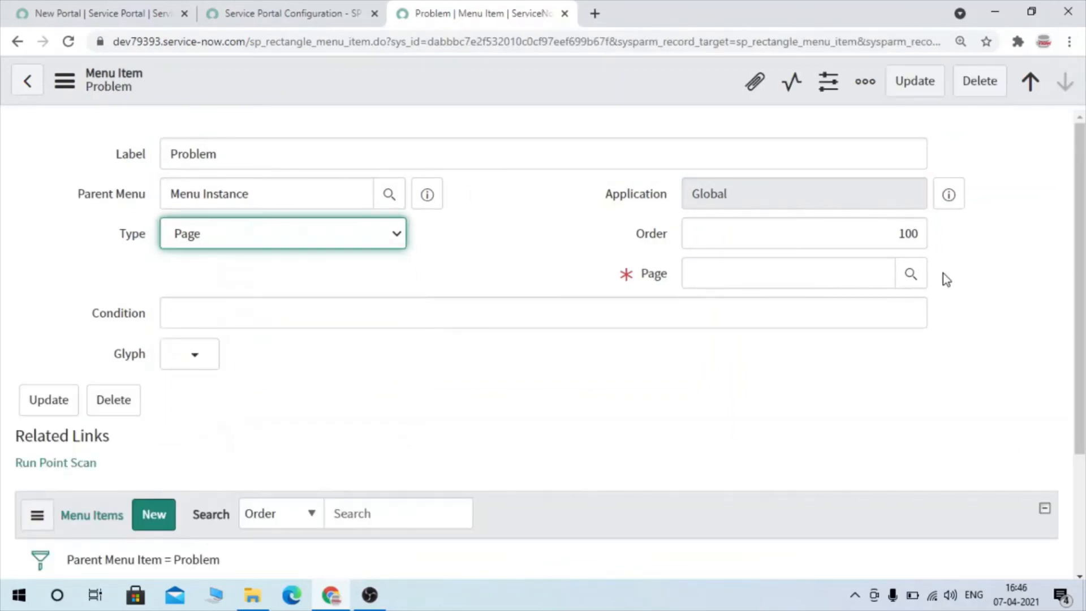
pyautogui.click(910, 274)
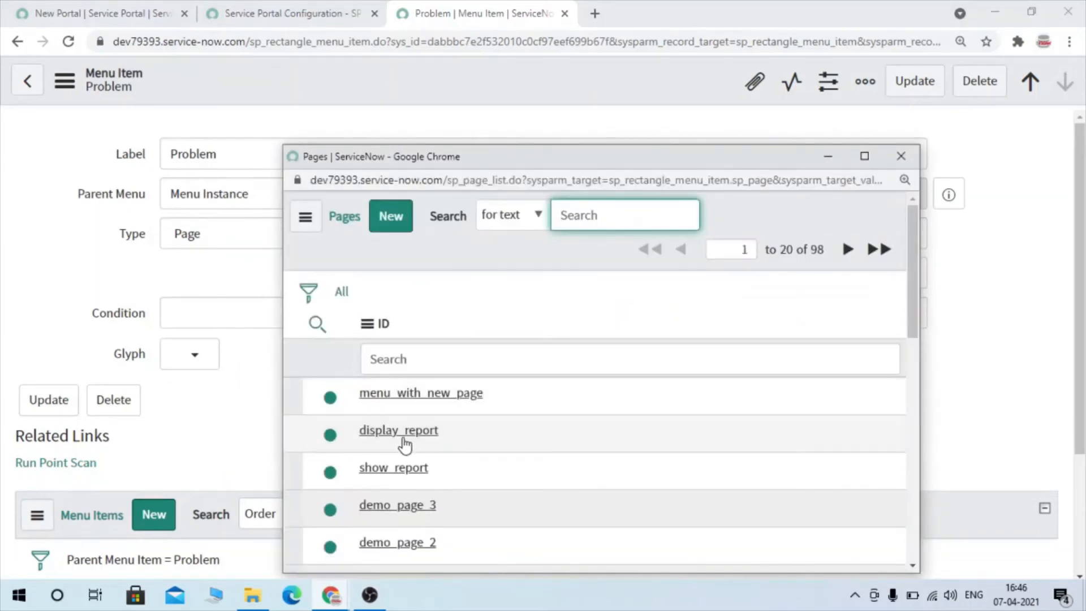
pyautogui.click(403, 439)
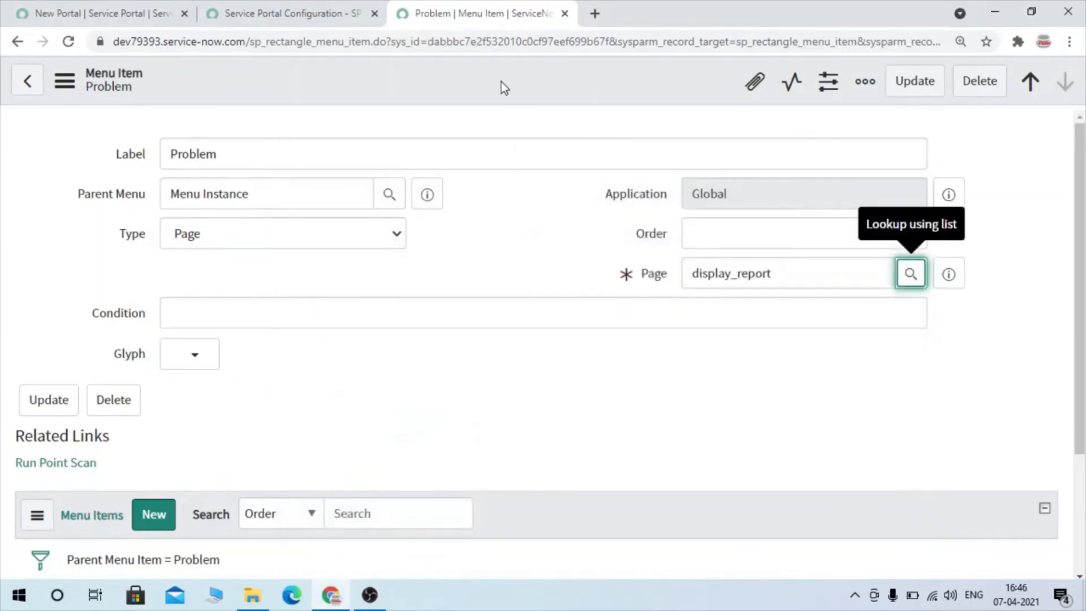
pyautogui.rightClick(501, 82)
pyautogui.click(535, 94)
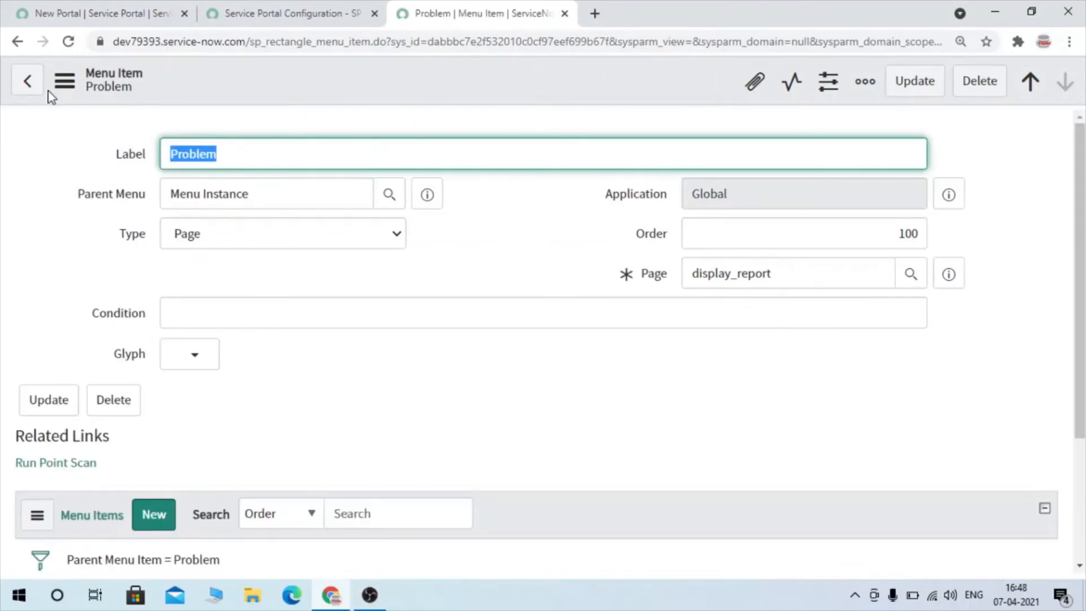
# Step: Return to the menu_with_new_page record, review its content structure and open its Instance with Menu record
pyautogui.click(23, 86)
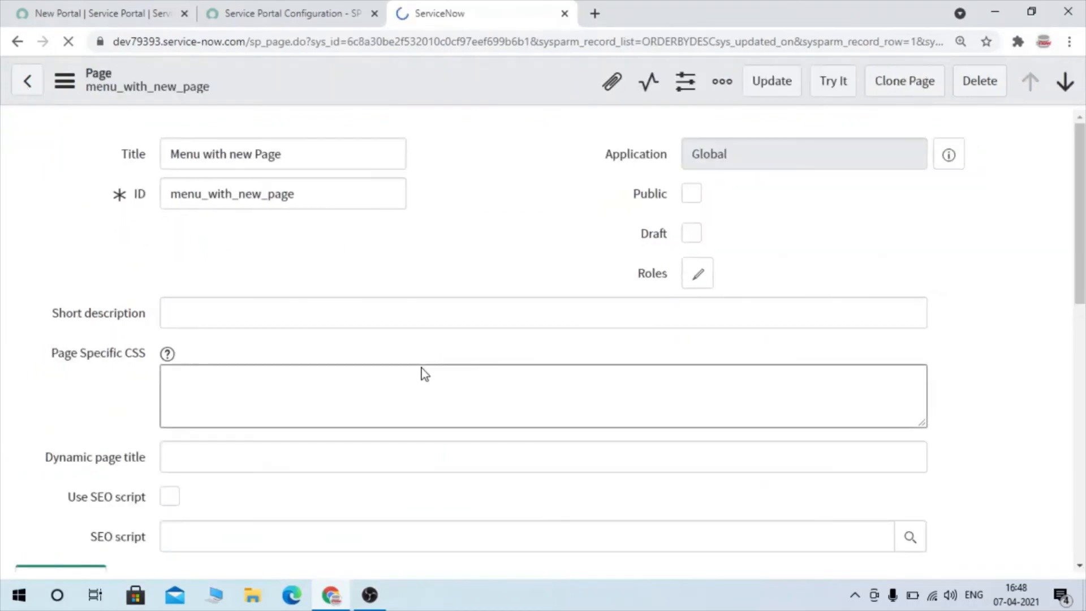
pyautogui.scroll(-10, 422, 371)
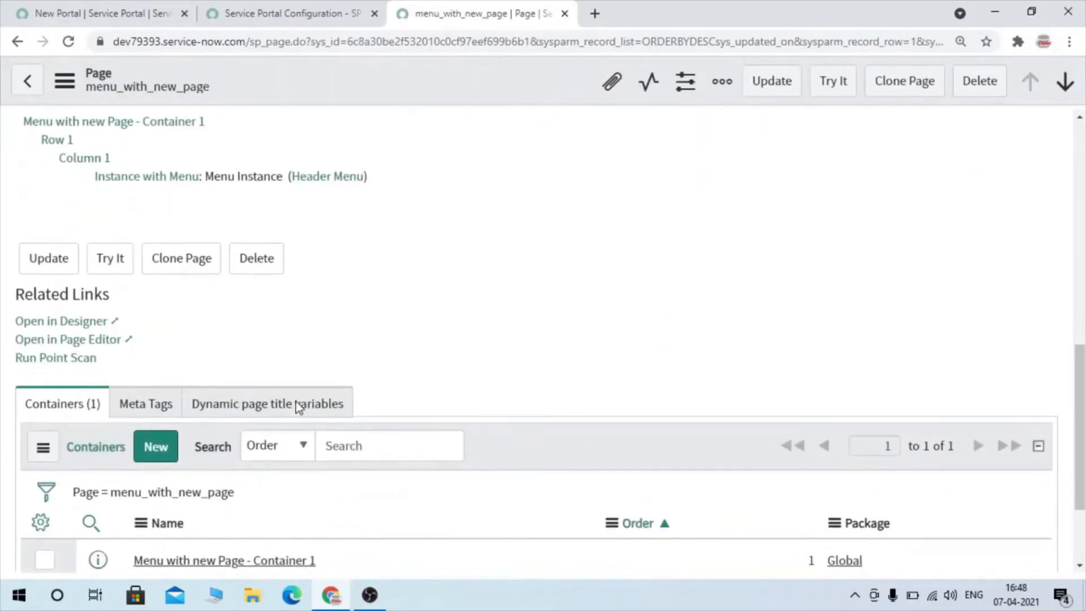
pyautogui.scroll(-3, 276, 453)
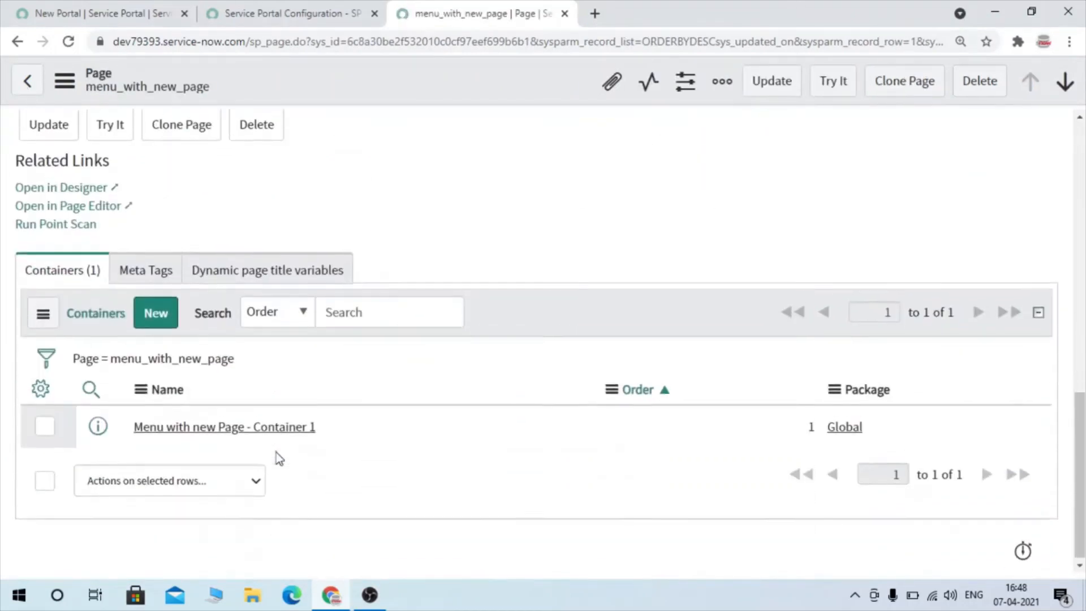
pyautogui.scroll(10, 276, 452)
pyautogui.scroll(-8, 274, 452)
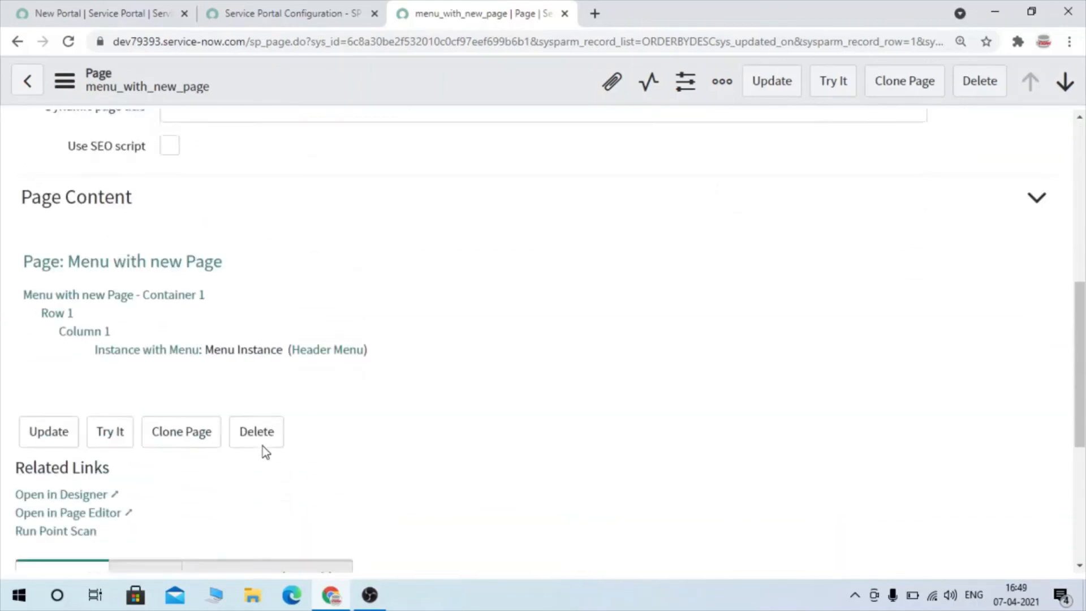
pyautogui.scroll(-2, 263, 446)
pyautogui.click(188, 281)
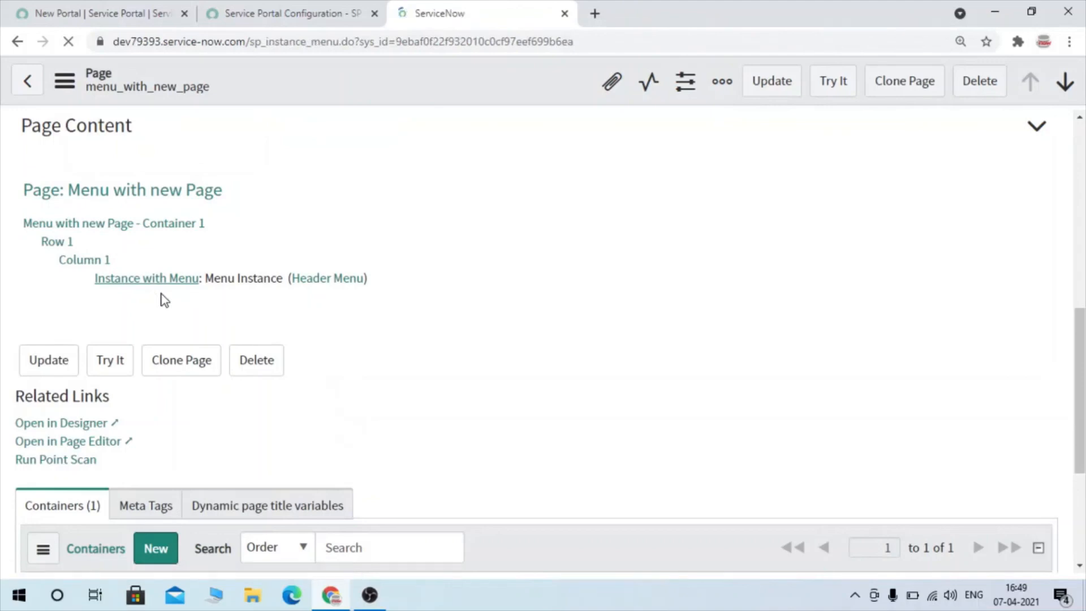
# Step: Add a second menu item labelled "Incident" with type URL to Menu Instance and save it
pyautogui.scroll(-6, 291, 482)
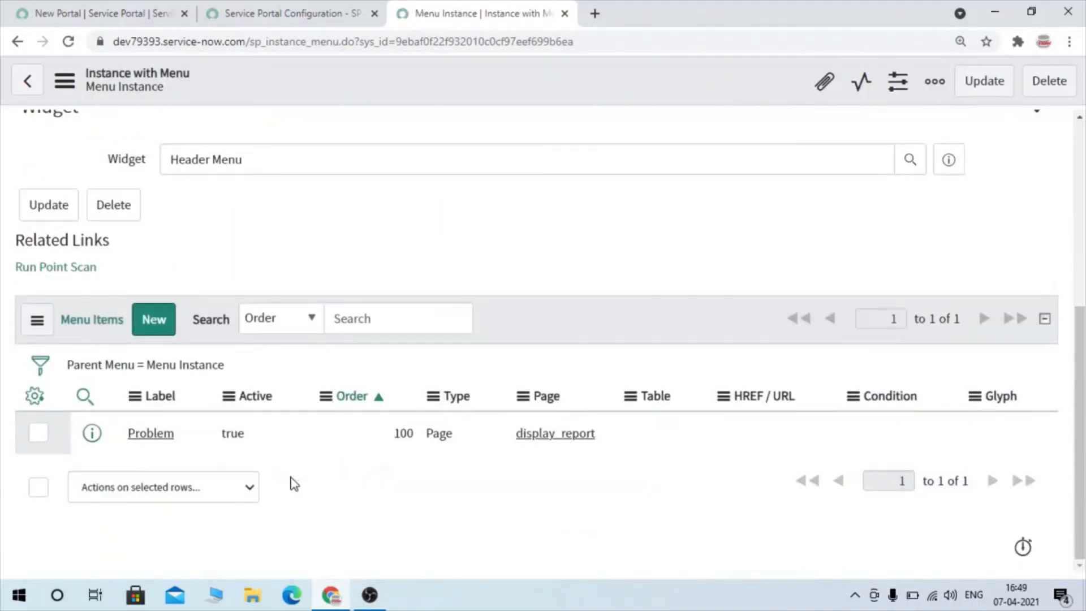
pyautogui.click(153, 323)
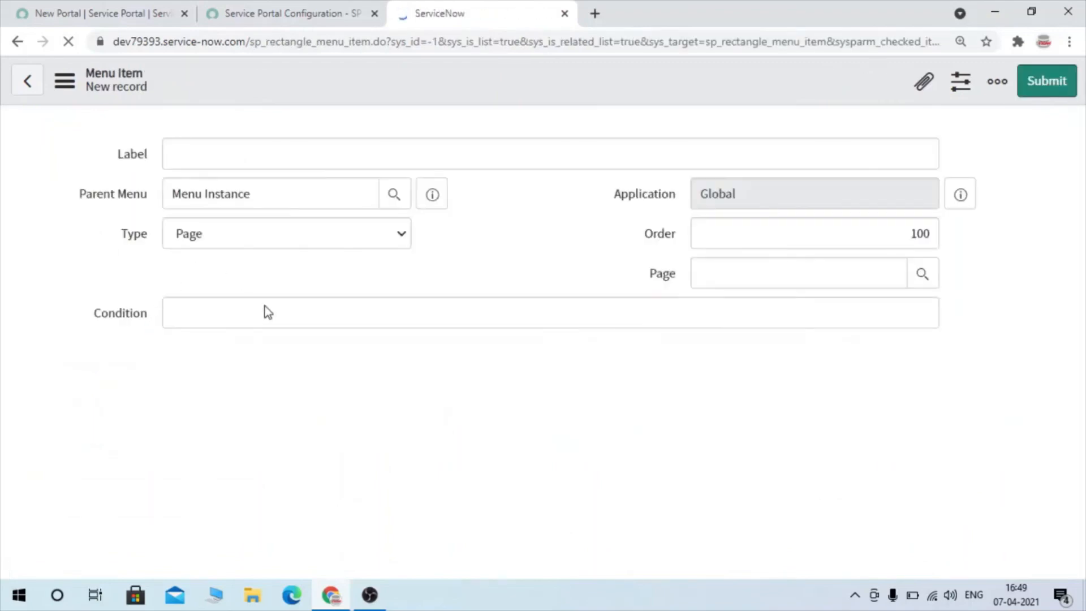
pyautogui.click(299, 154)
pyautogui.write('Incident')
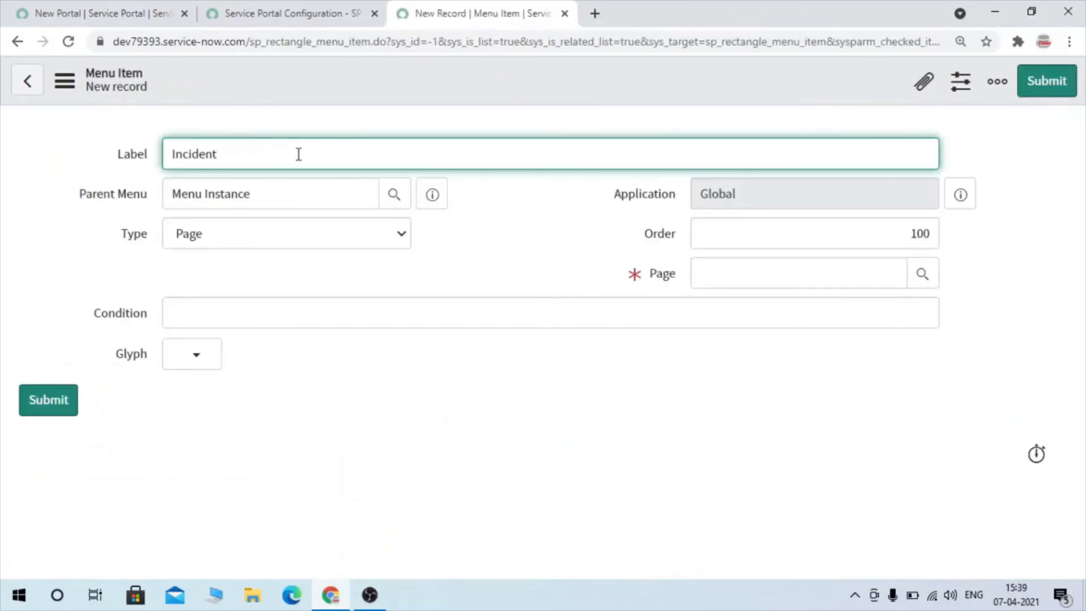
pyautogui.click(204, 244)
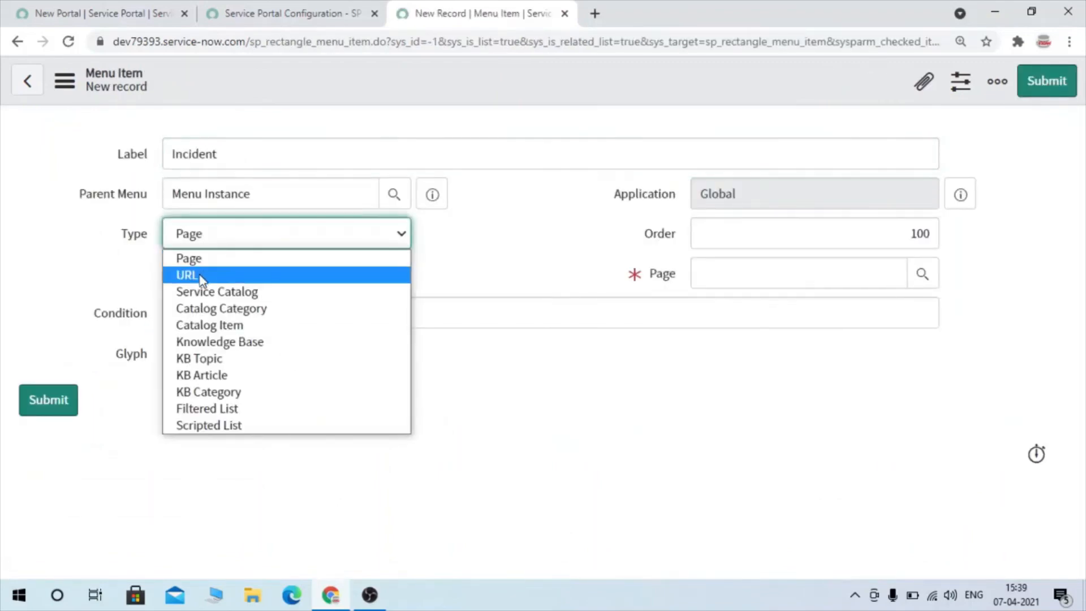
pyautogui.click(201, 275)
pyautogui.rightClick(449, 96)
pyautogui.click(492, 110)
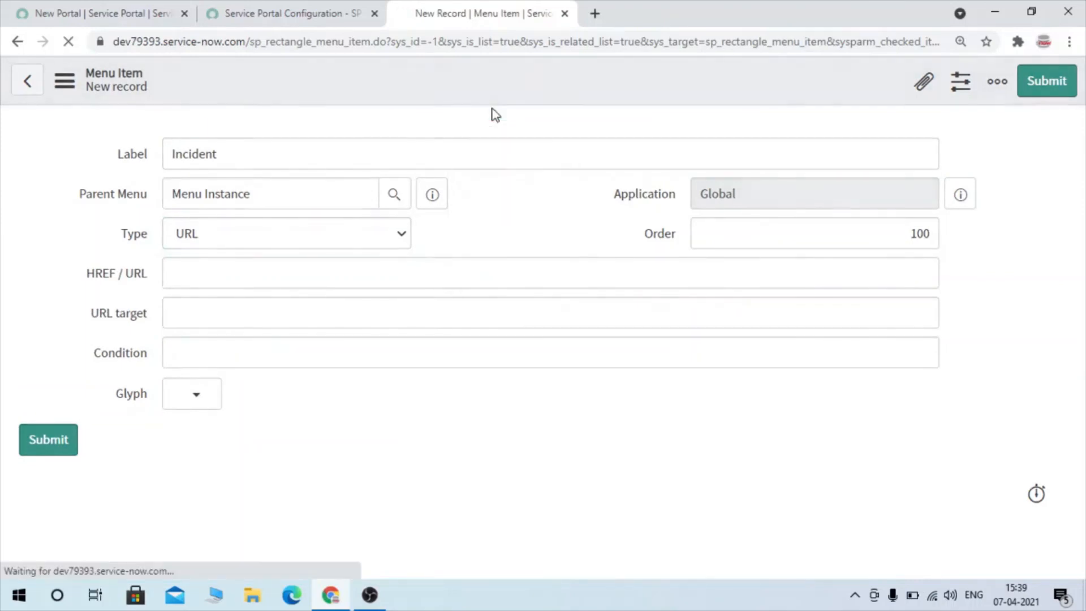
# Step: Go back to the New Portal record and set its homepage to menu_with_new_page
pyautogui.click(360, 7)
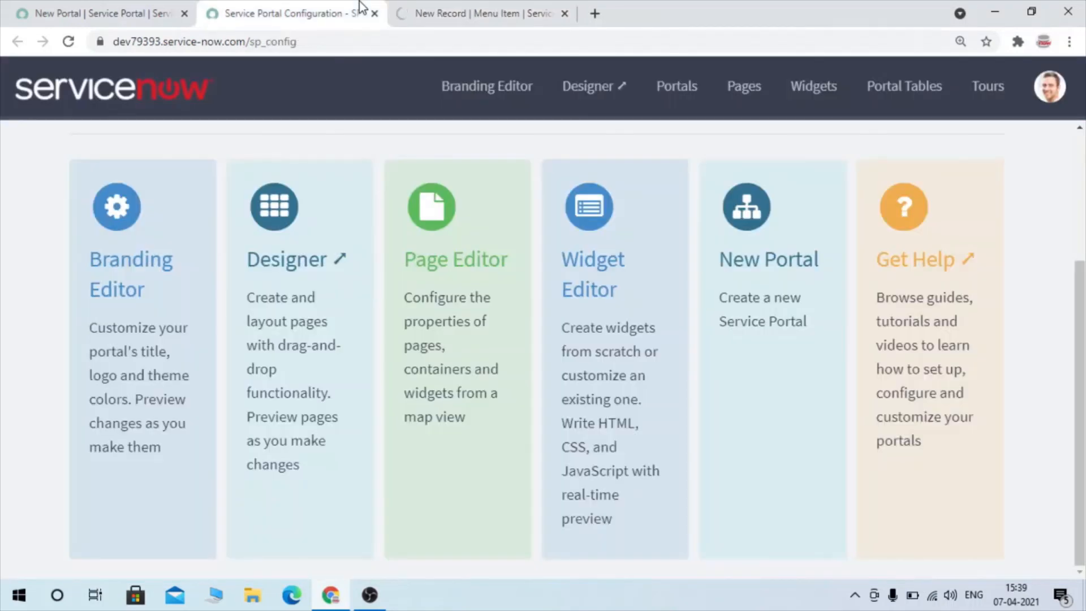
pyautogui.click(126, 6)
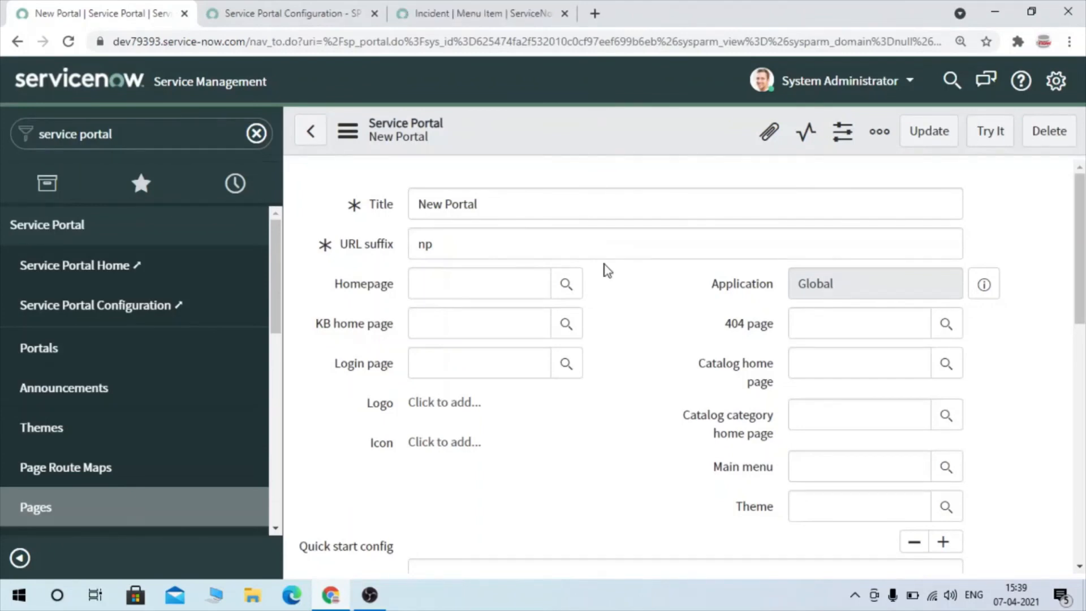
pyautogui.click(480, 282)
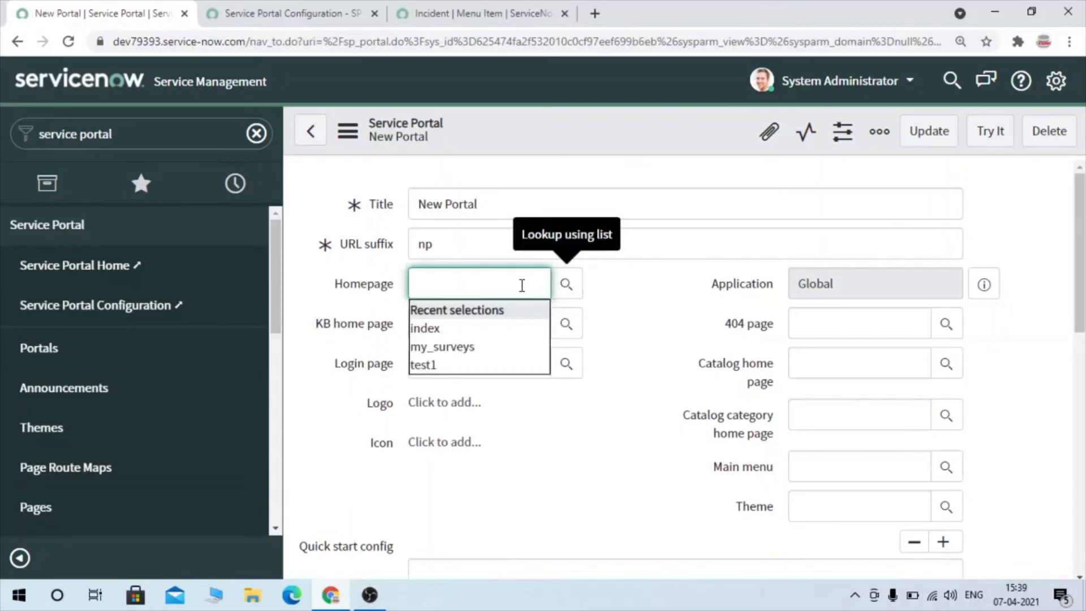
pyautogui.click(566, 284)
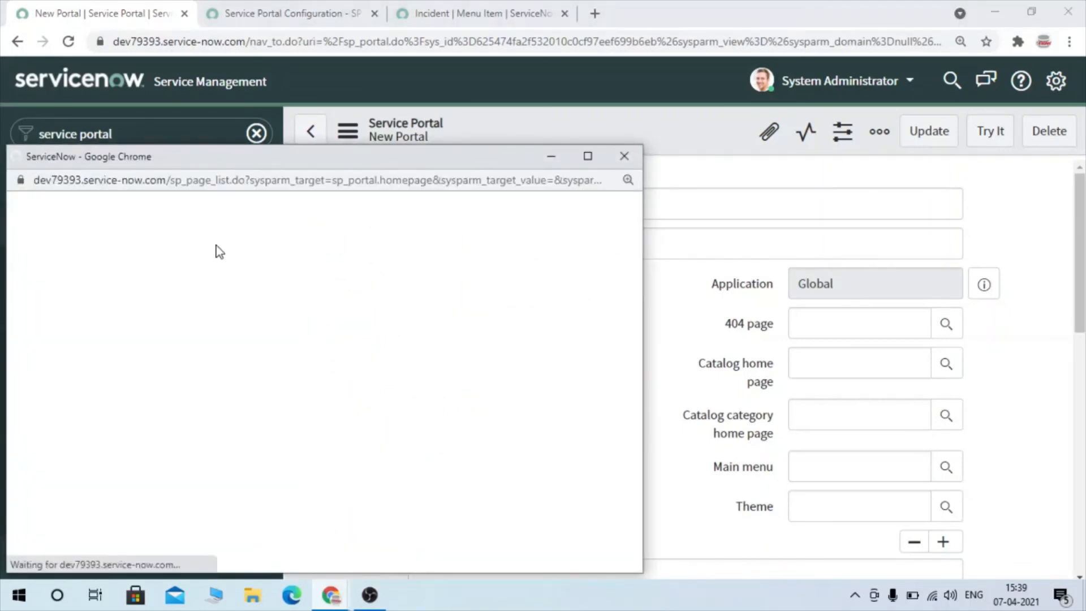
pyautogui.click(153, 393)
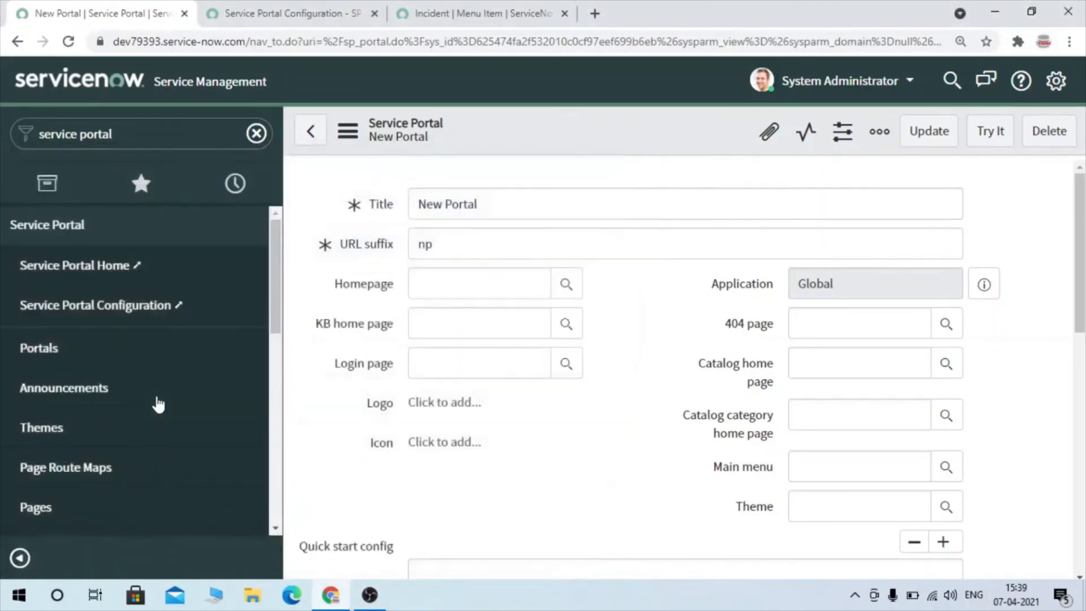
# Step: Set the New Portal record's main menu to Menu Instance, then save the record and preview the portal
pyautogui.click(953, 474)
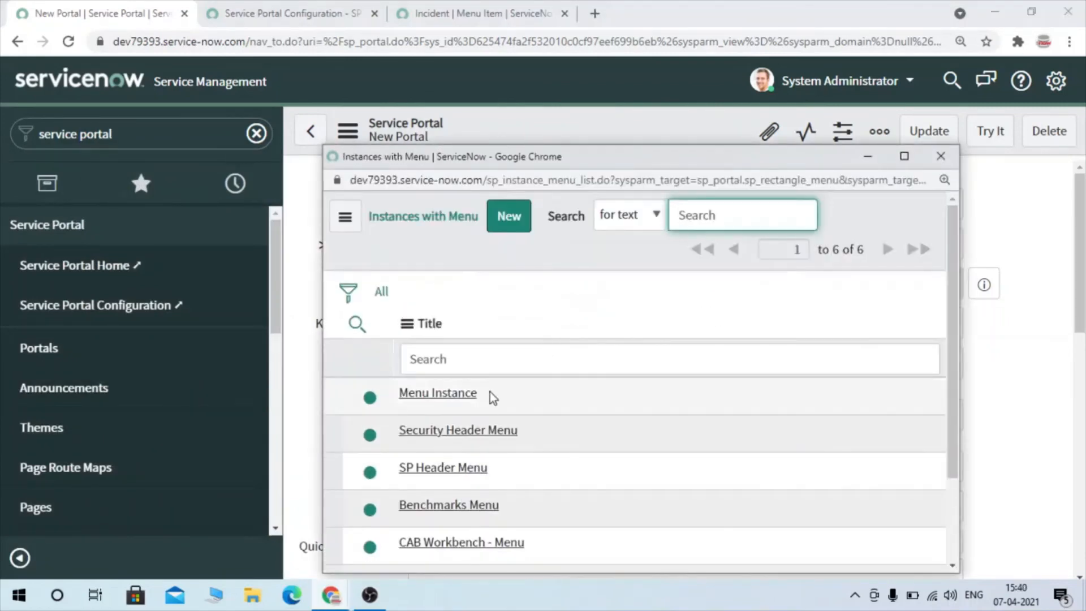
pyautogui.click(437, 394)
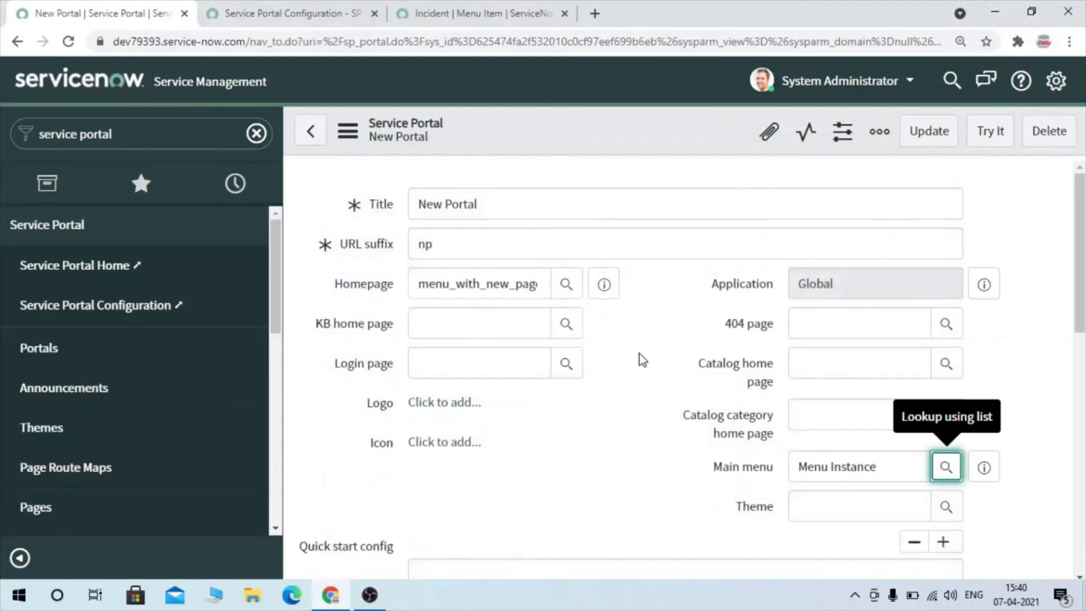
pyautogui.scroll(-1, 694, 389)
pyautogui.moveTo(884, 438); pyautogui.dragTo(739, 467)
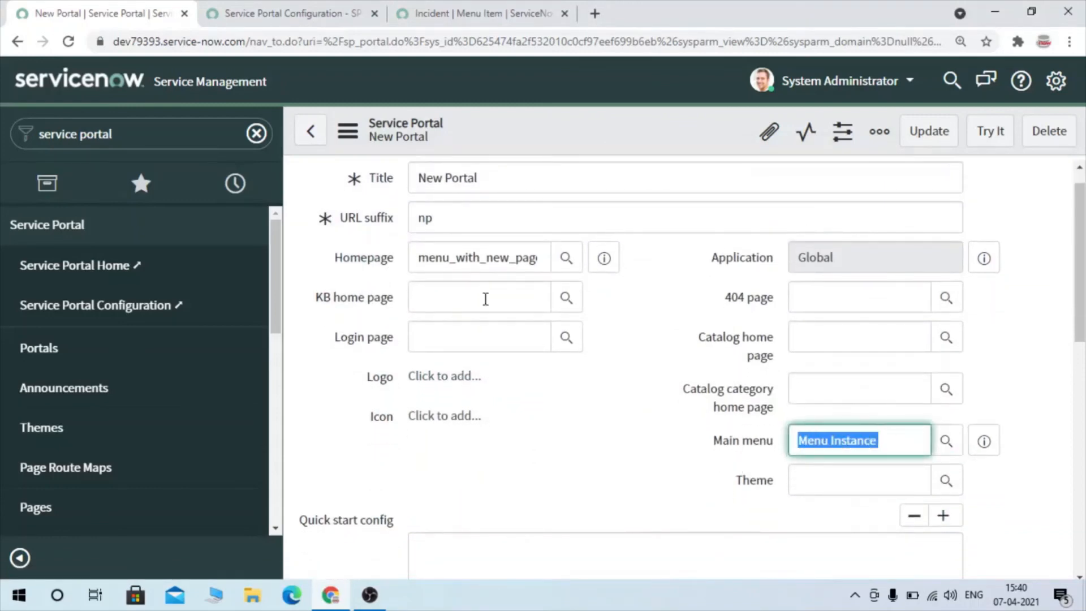
pyautogui.doubleClick(416, 261)
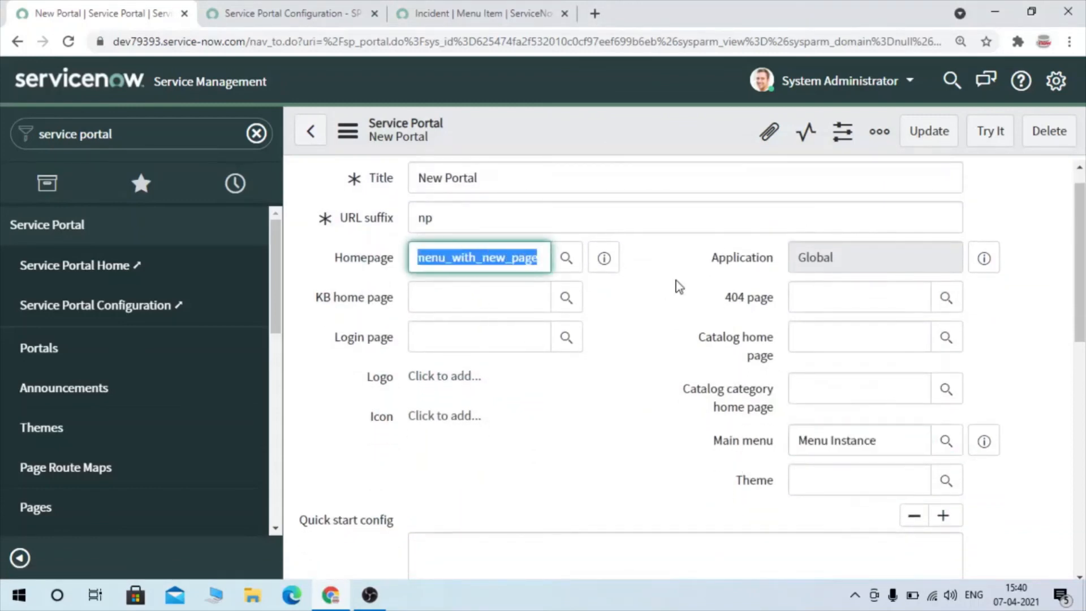
pyautogui.click(673, 339)
pyautogui.rightClick(609, 136)
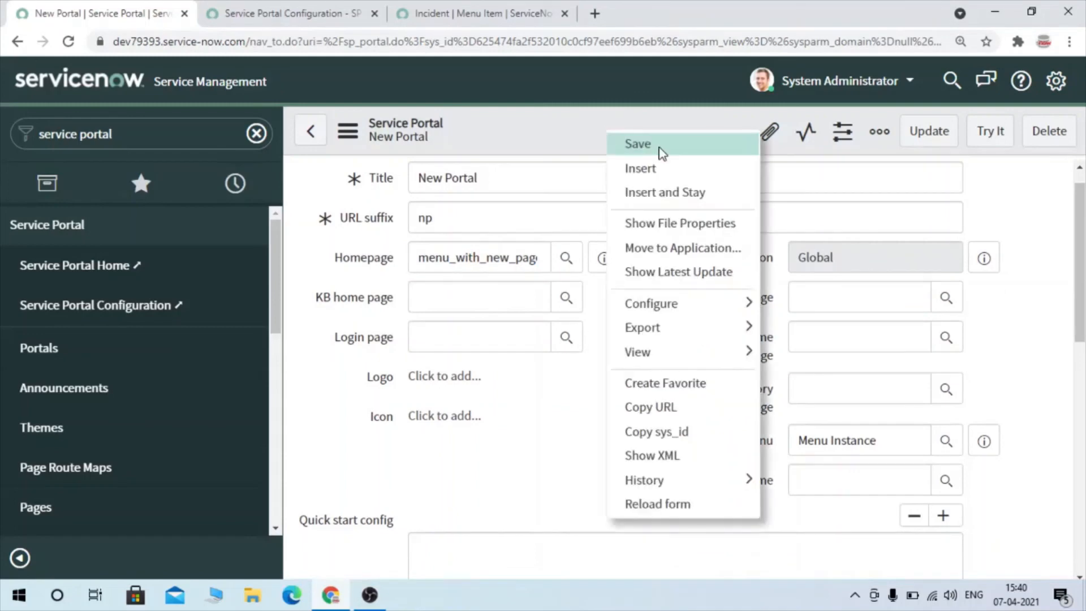
pyautogui.click(637, 144)
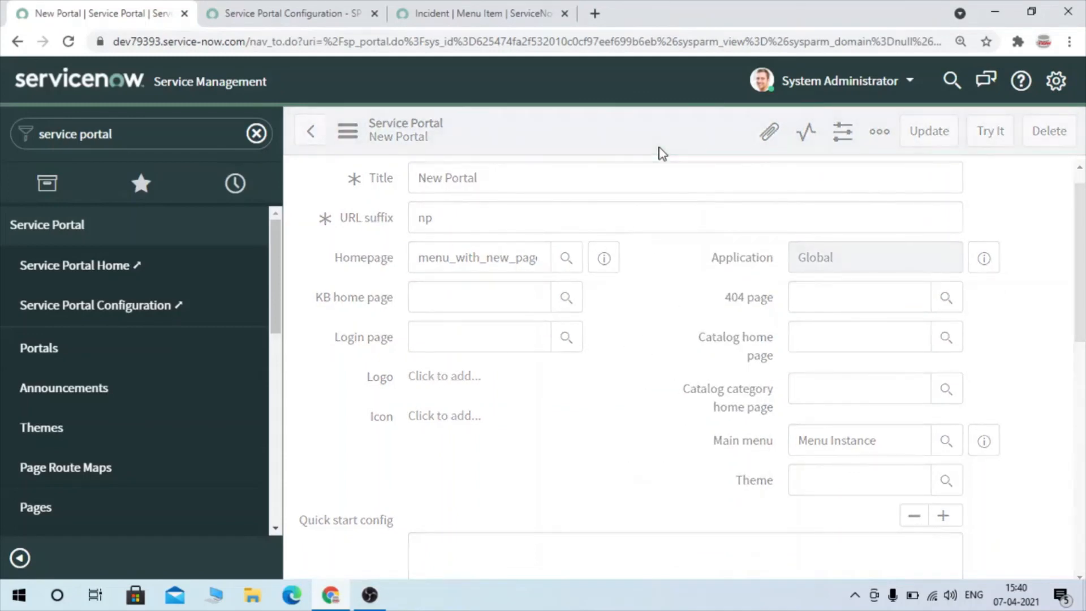
pyautogui.click(988, 131)
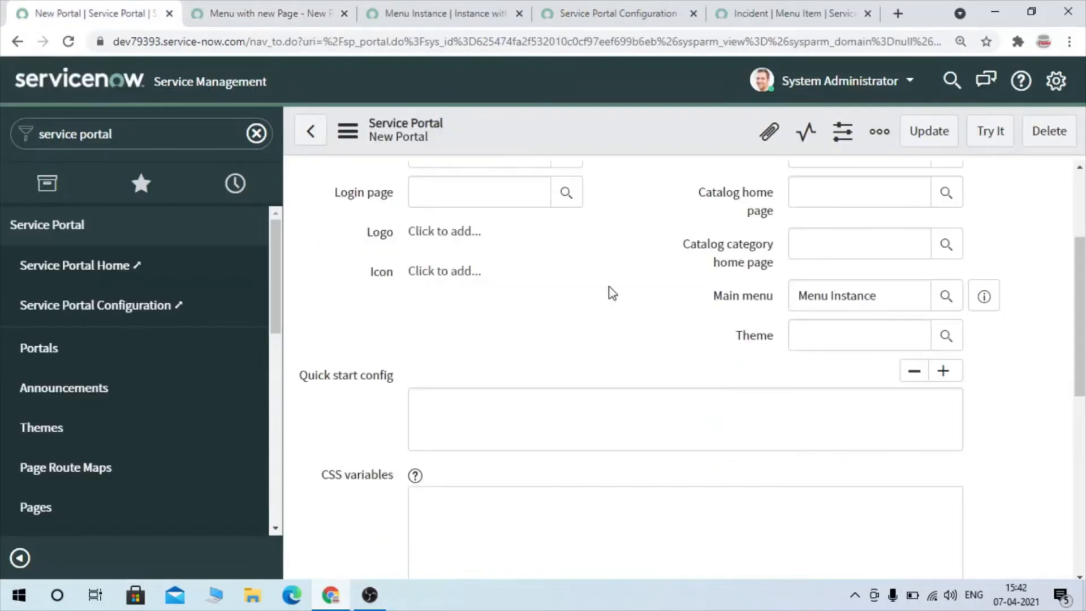
# Step: Apply the La Jolla theme to the New Portal record, save it and preview the portal again
pyautogui.scroll(3, 608, 288)
pyautogui.scroll(-6, 608, 289)
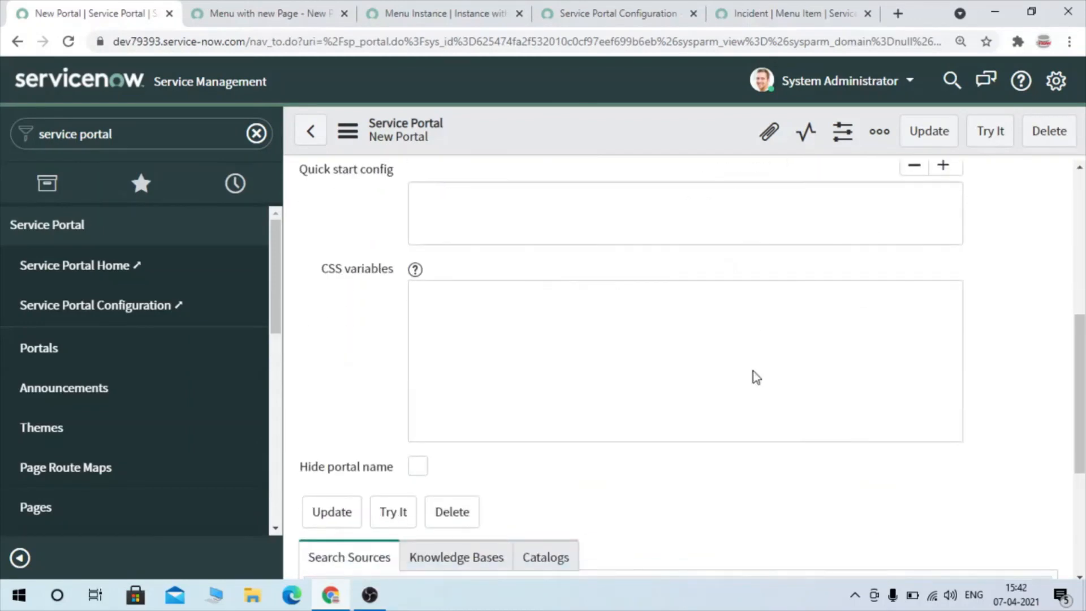
pyautogui.scroll(3, 756, 377)
pyautogui.click(805, 338)
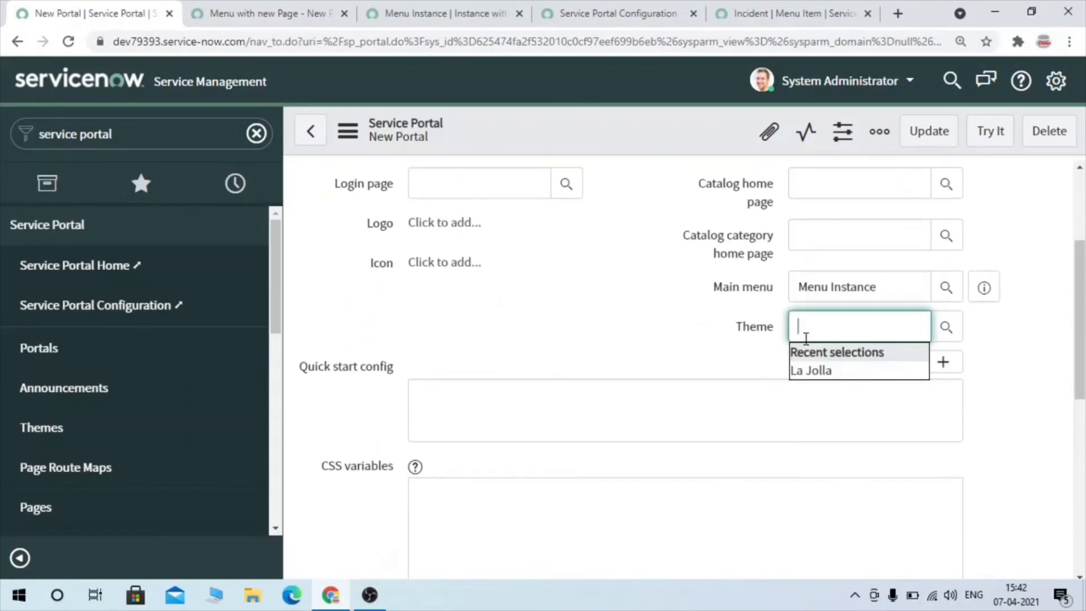
pyautogui.click(809, 370)
pyautogui.rightClick(574, 121)
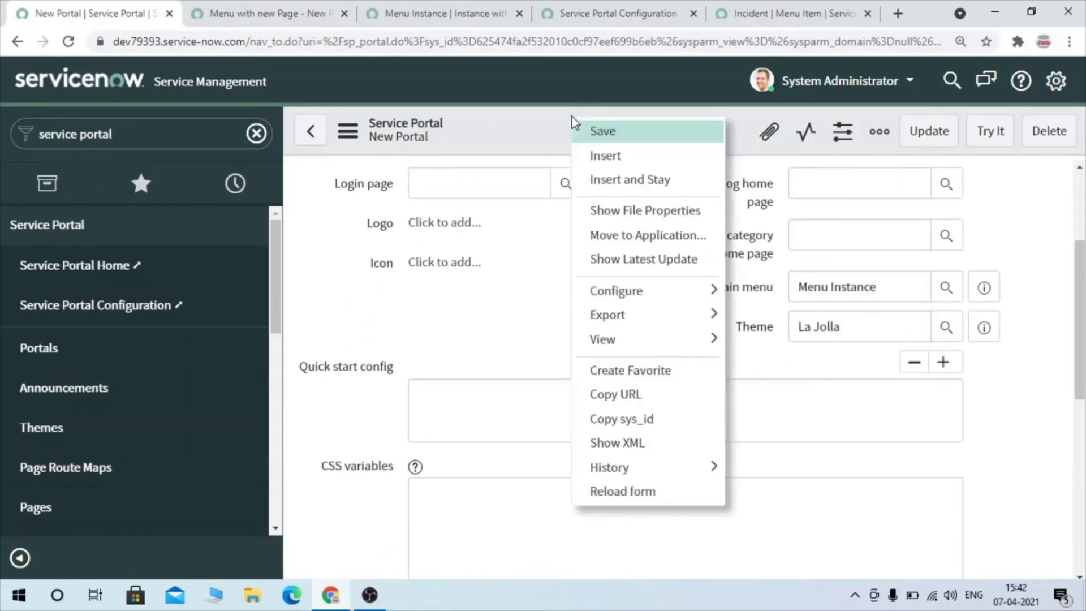
pyautogui.click(612, 133)
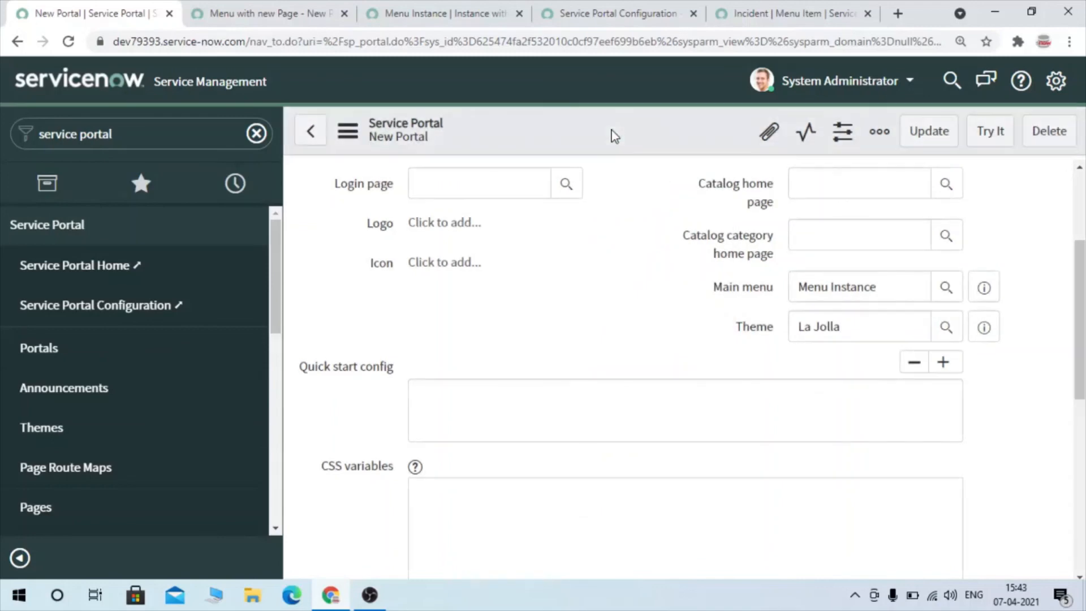
pyautogui.click(989, 131)
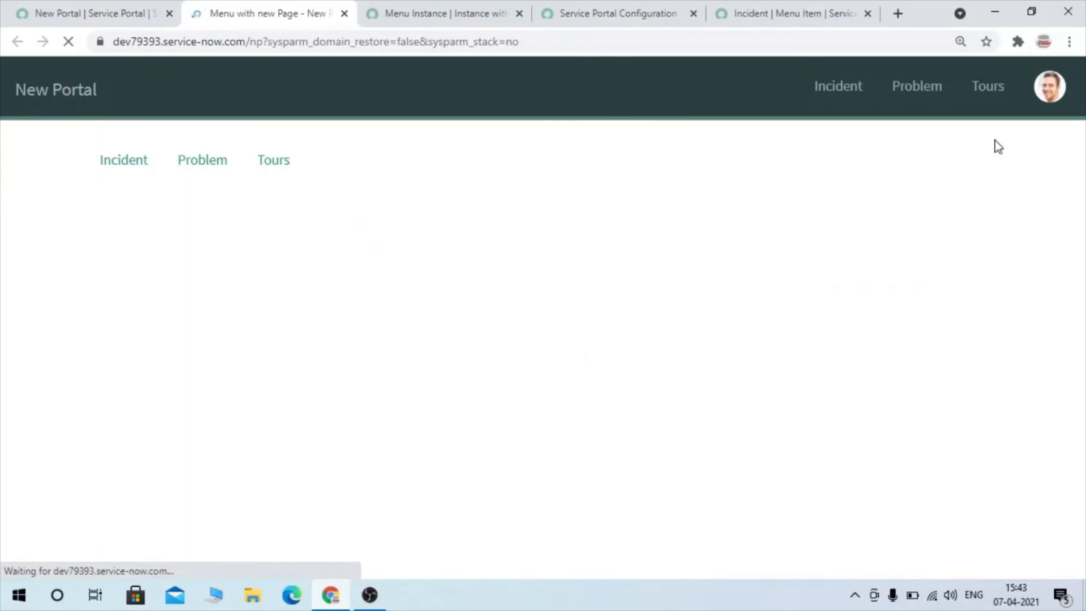